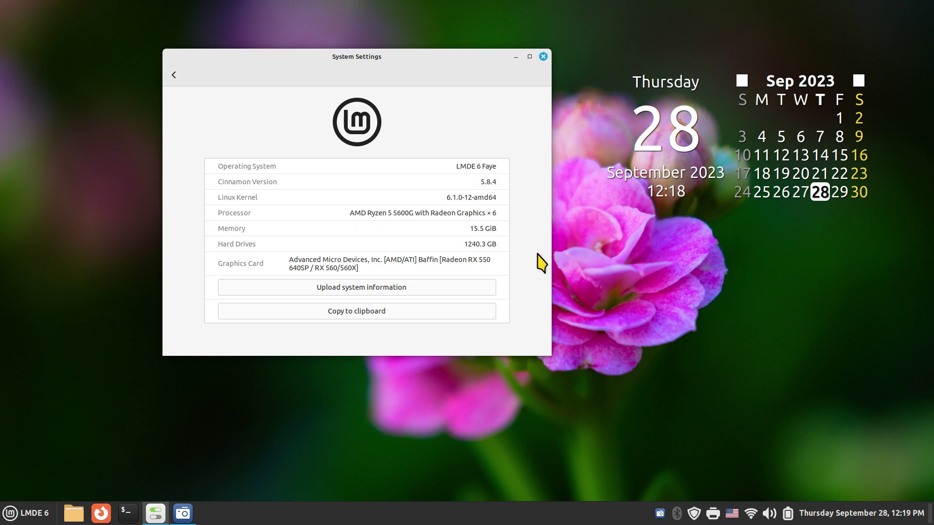
Close the System Settings window and view the battery status of the wireless mouse and keyboard
{"action": "key", "text": "alt+F4"}
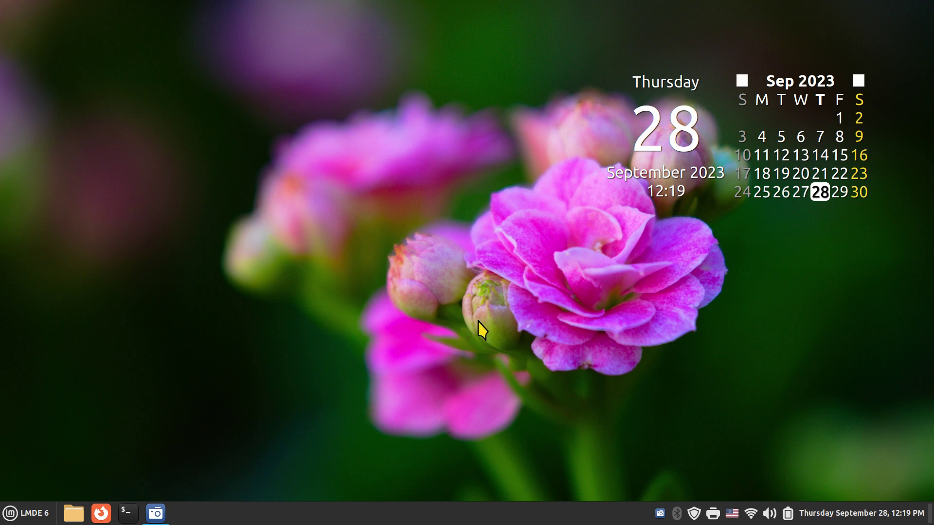
{"action": "left_click", "coordinate": [788, 516]}
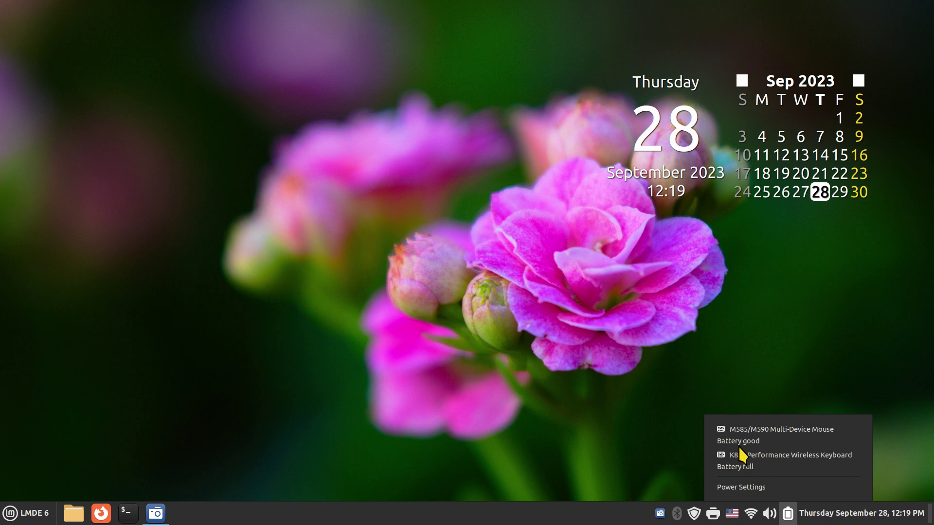
Show the English (US) keyboard layout and test the Control, Super, space and Alt keys on it, closing it when done
{"action": "left_click", "coordinate": [730, 517]}
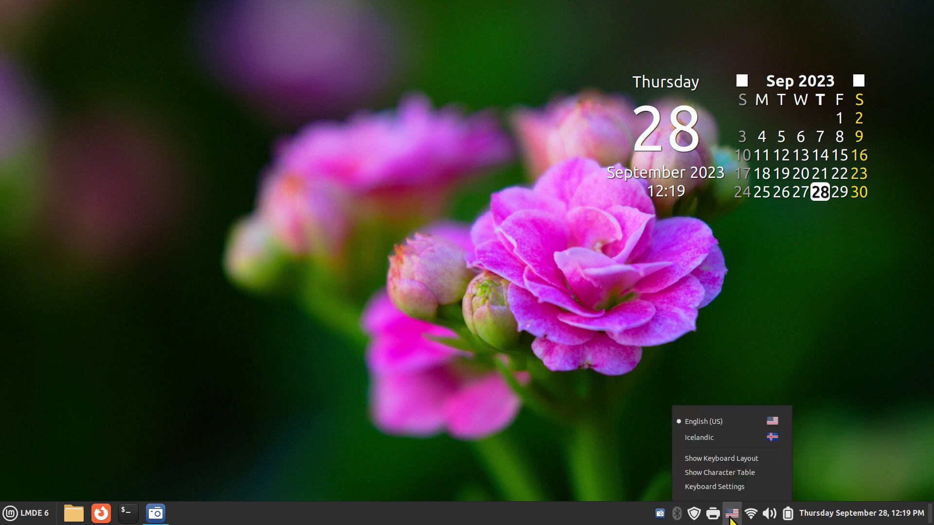
{"action": "left_click", "coordinate": [726, 460]}
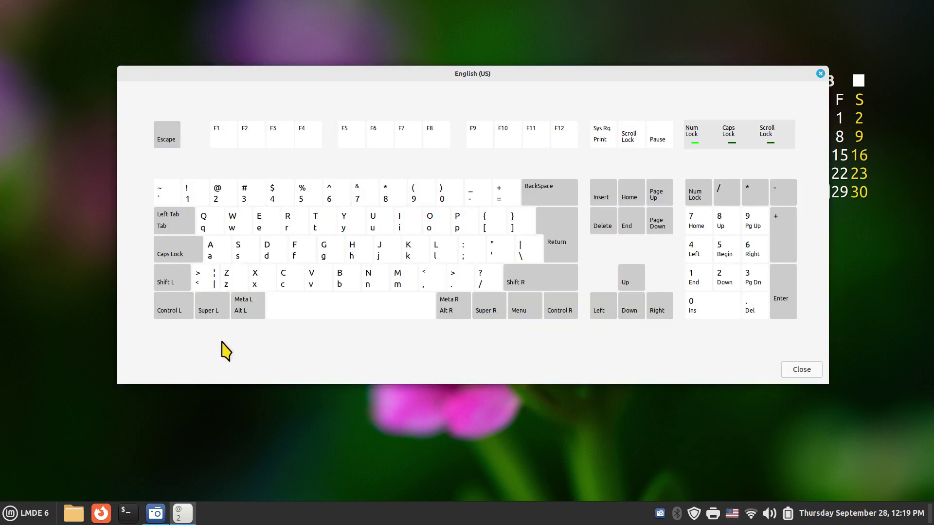
{"action": "key", "text": "ctrl"}
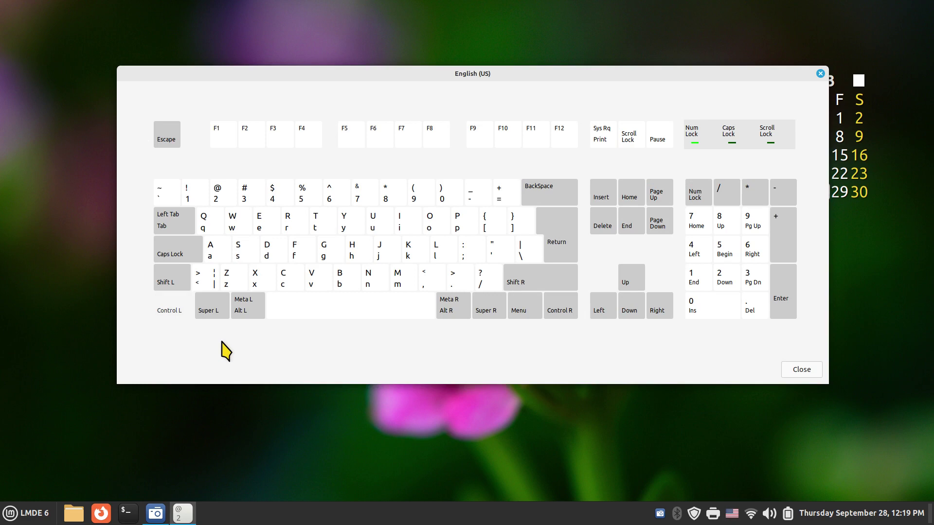
{"action": "key", "text": "ctrl"}
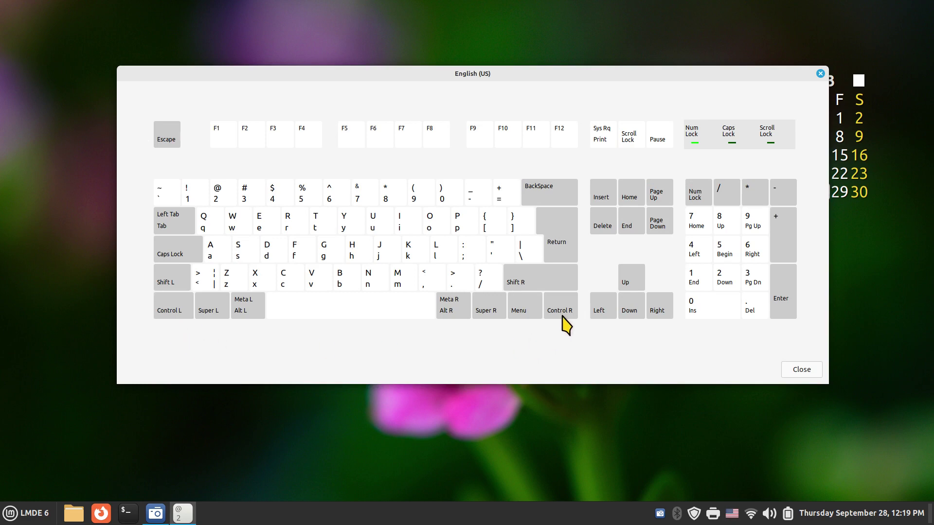
{"action": "key", "text": "ctrl"}
{"action": "key", "text": "super"}
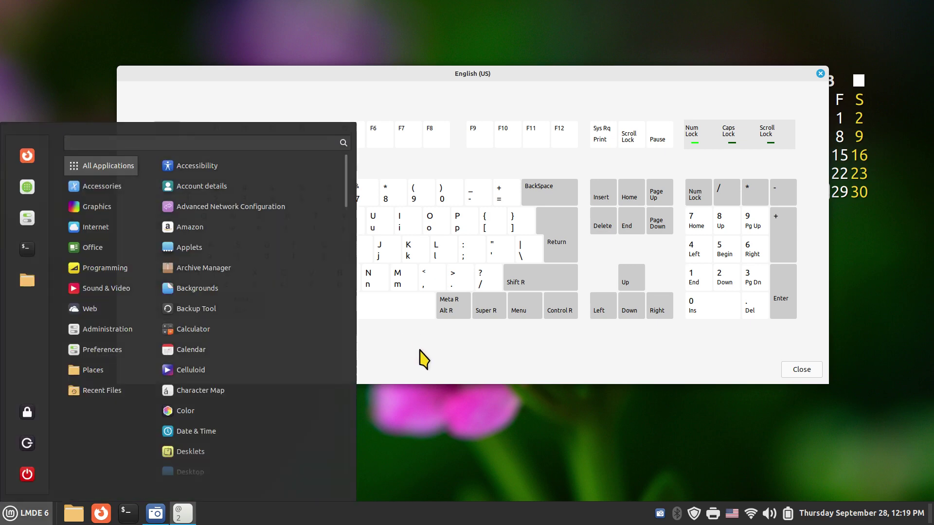
{"action": "key", "text": "super"}
{"action": "key", "text": "space"}
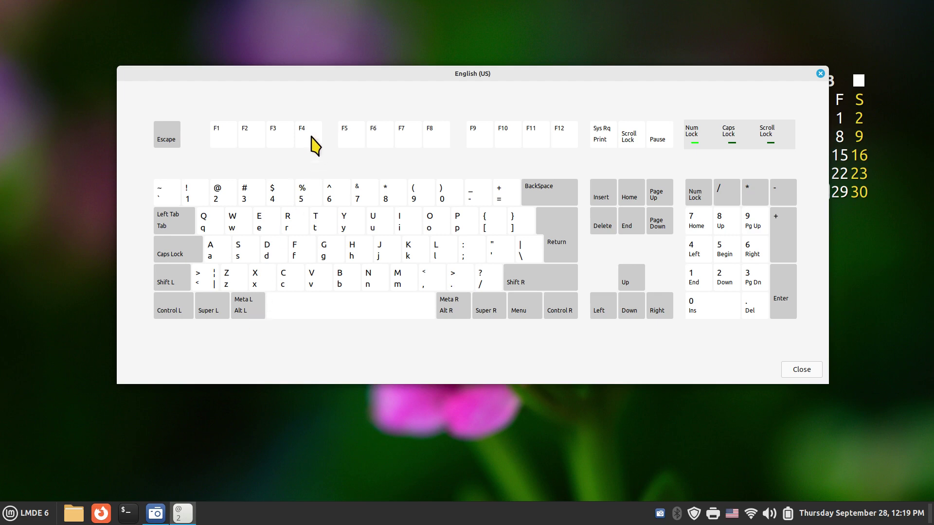
{"action": "key", "text": "alt"}
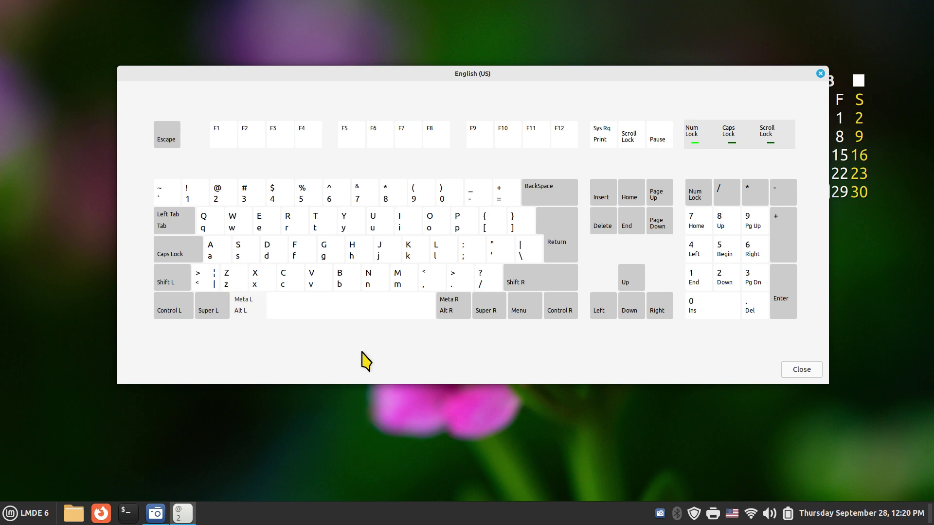
{"action": "key", "text": "alt+F4"}
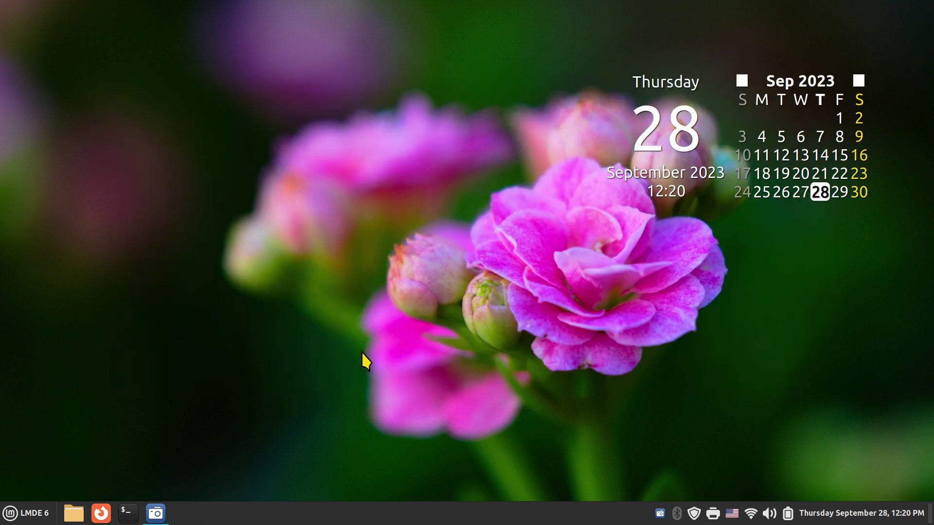
Launch Synaptic Package Manager, authenticating with the account password, and shift its window lower on the desktop
{"action": "left_click", "coordinate": [29, 513]}
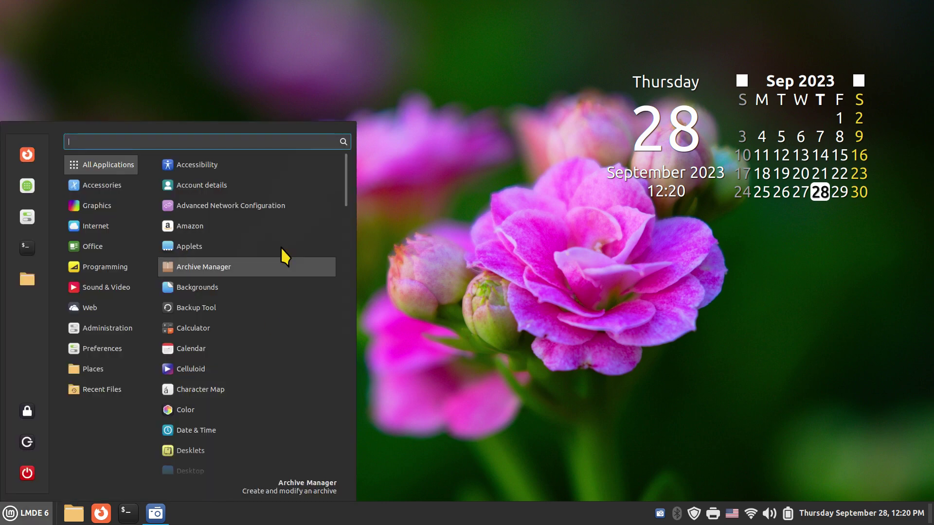
{"action": "type", "text": "sy"}
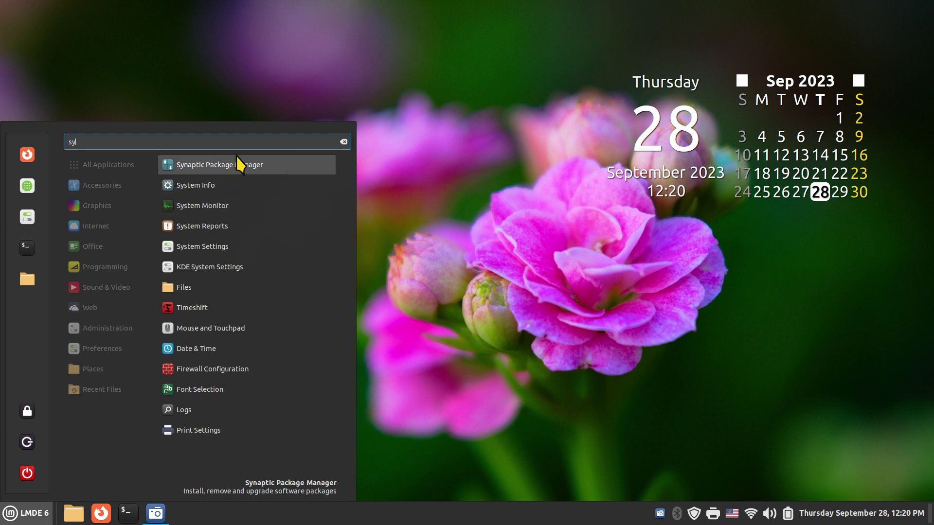
{"action": "left_click", "coordinate": [243, 165]}
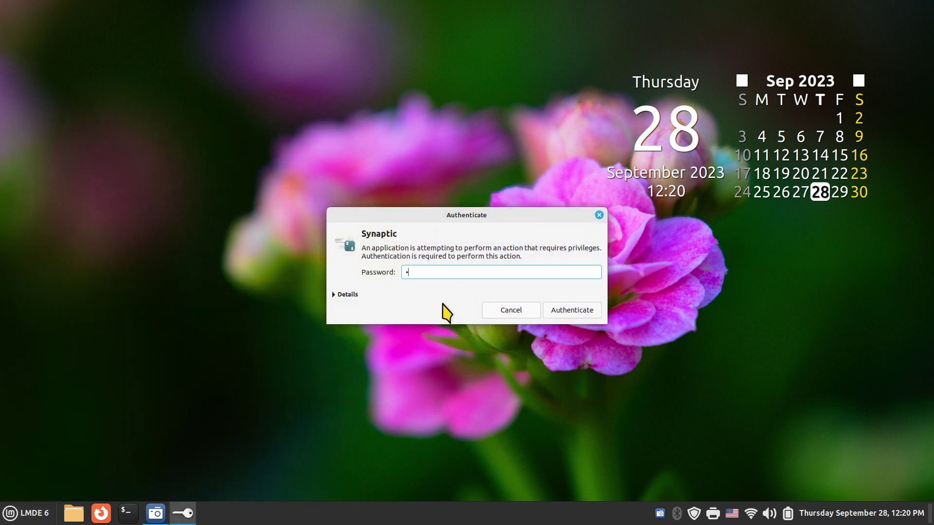
{"action": "type", "text": "•••"}
{"action": "key", "text": "Return"}
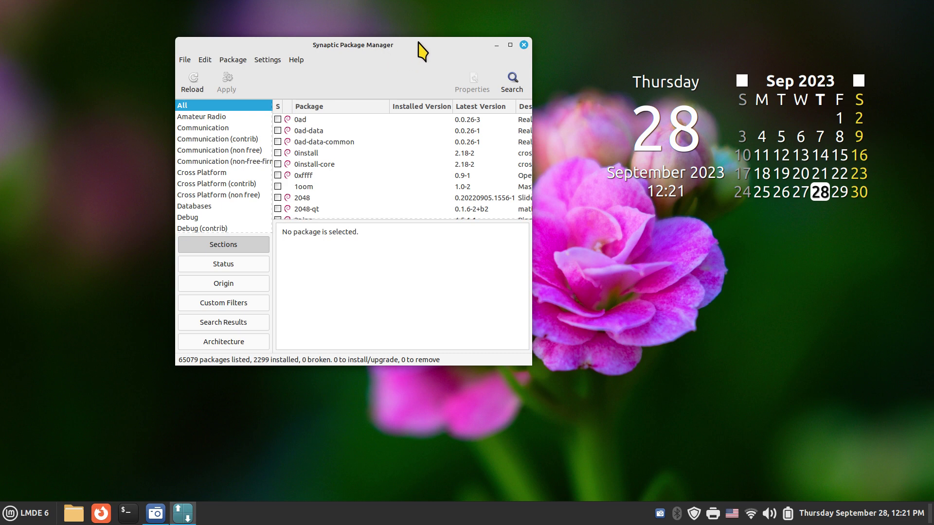
{"action": "left_click_drag", "start_coordinate": [394, 73], "coordinate": [422, 103]}
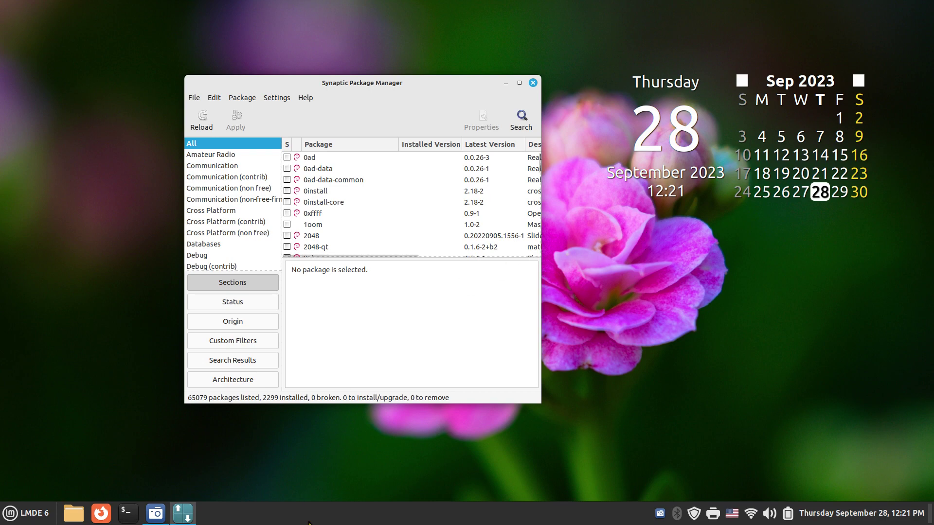
Try the Bibata-Modern-Classic mouse pointer theme in System Settings and switch back to the Radioactive pointer
{"action": "right_click", "coordinate": [239, 514]}
{"action": "left_click", "coordinate": [292, 494]}
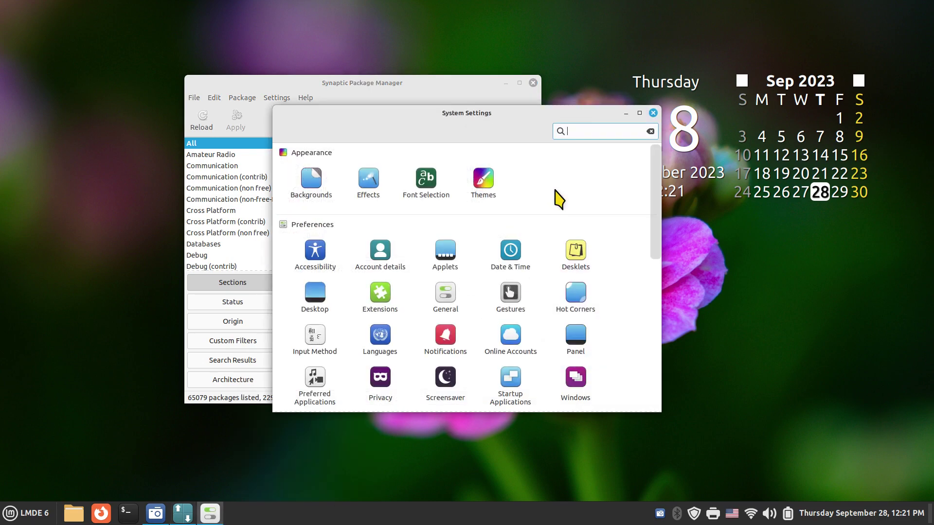
{"action": "left_click", "coordinate": [484, 181]}
{"action": "left_click", "coordinate": [561, 179]}
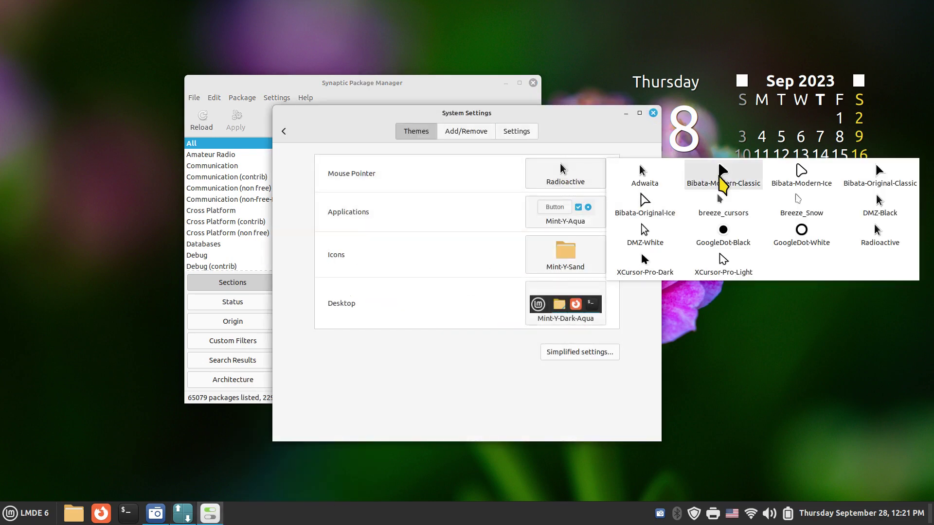
{"action": "left_click", "coordinate": [719, 177]}
{"action": "left_click", "coordinate": [594, 168]}
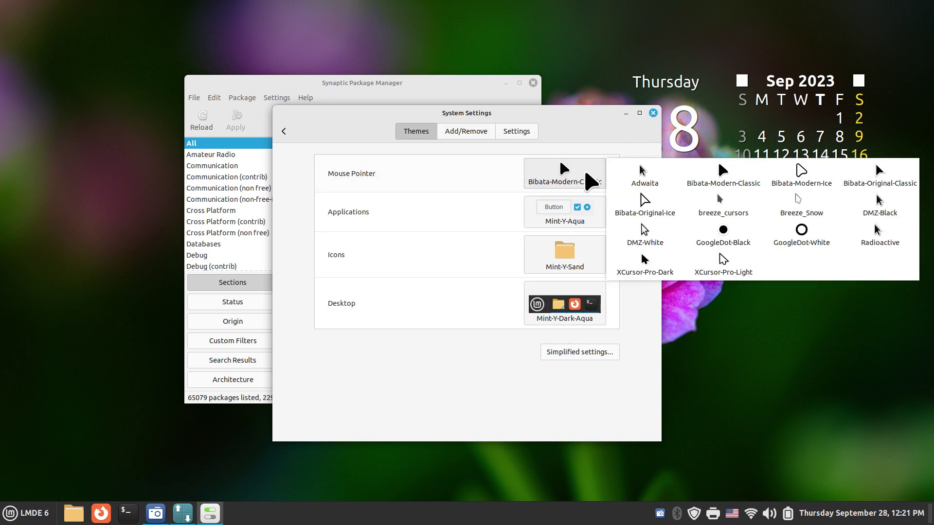
{"action": "left_click", "coordinate": [859, 227]}
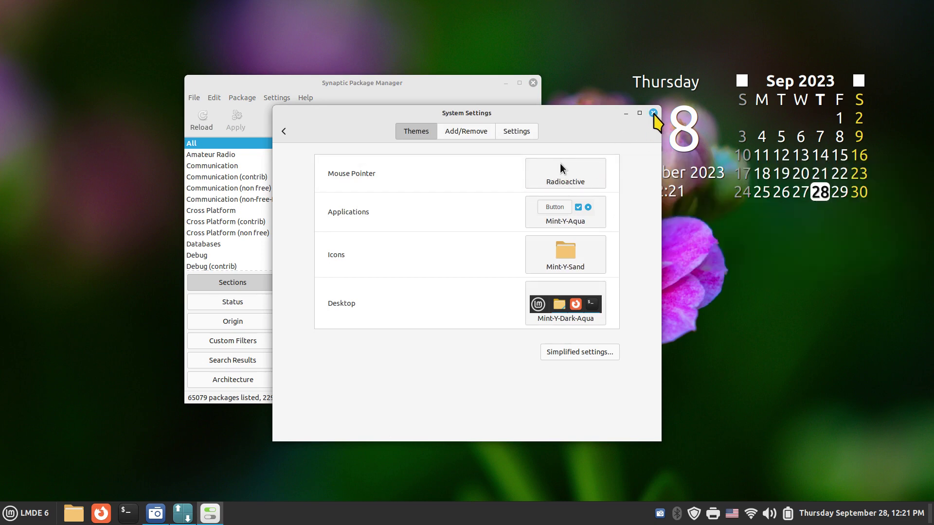
{"action": "left_click", "coordinate": [653, 112]}
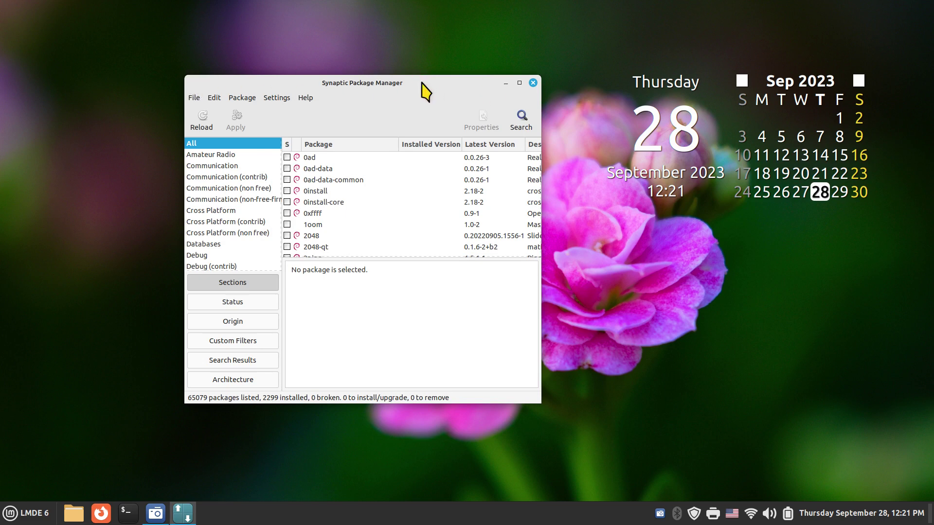
Tile the Synaptic window in the upper half of the screen, maximize it, and return it to a floating window
{"action": "left_click_drag", "start_coordinate": [422, 85], "coordinate": [421, 2]}
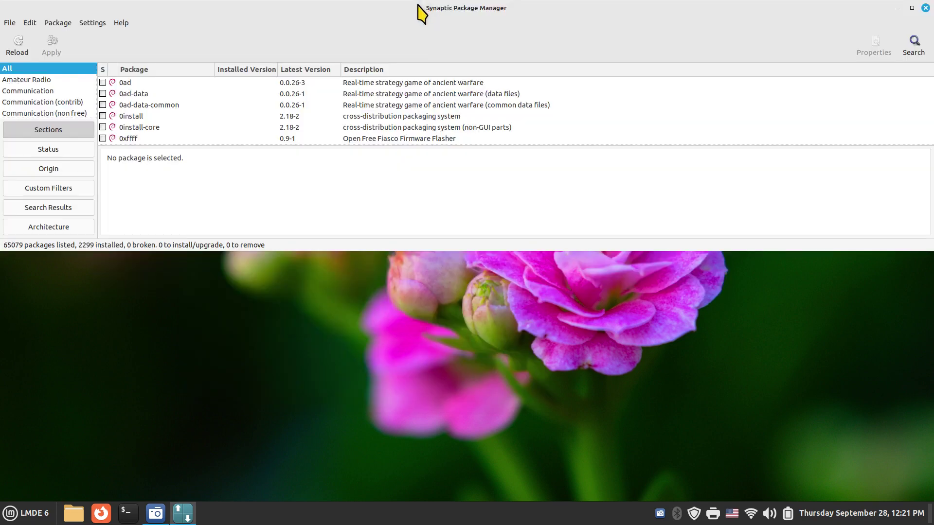
{"action": "double_click", "coordinate": [417, 6]}
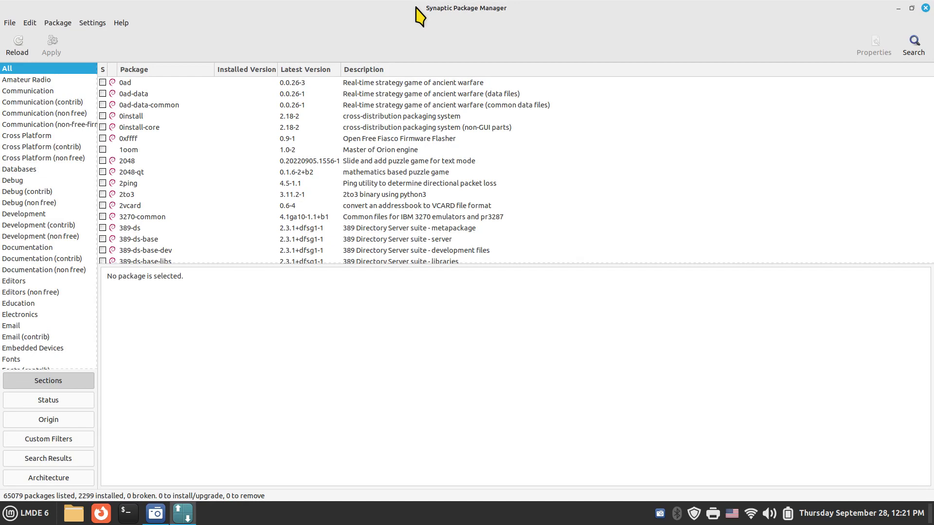
{"action": "left_click_drag", "start_coordinate": [409, 3], "coordinate": [409, 50]}
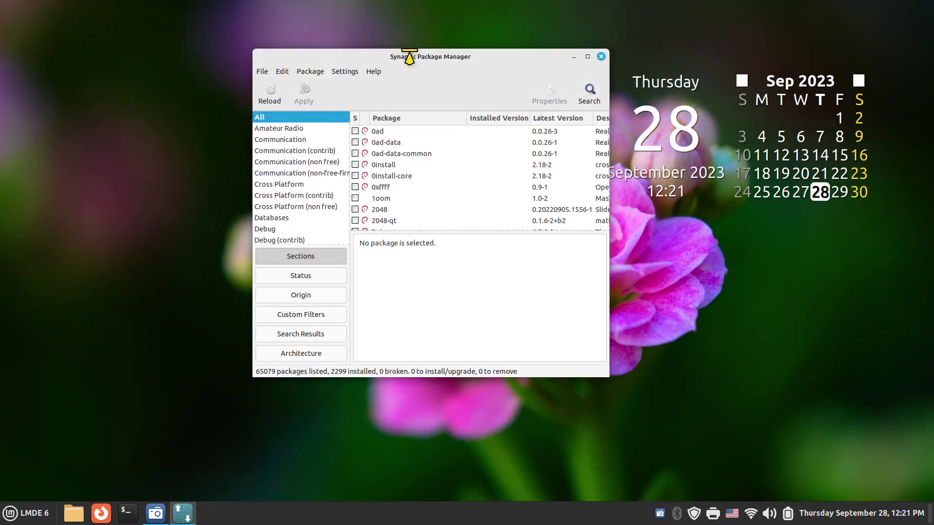
Resize the floating Synaptic window to make it wider and taller
{"action": "right_click", "coordinate": [501, 59]}
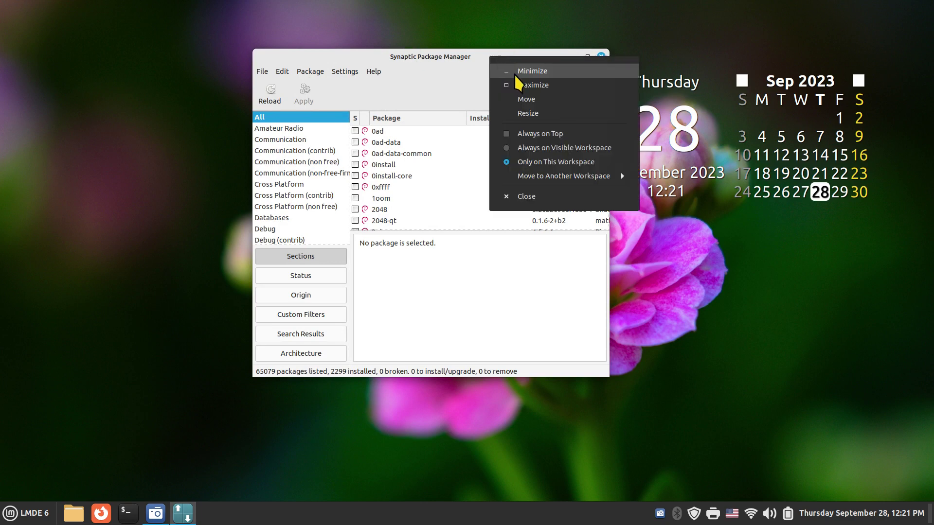
{"action": "left_click", "coordinate": [527, 114]}
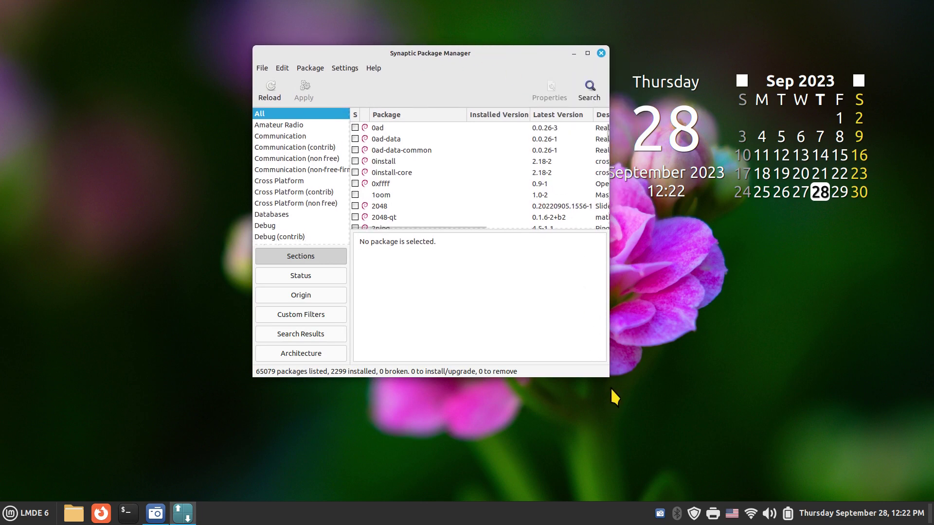
{"action": "left_click_drag", "start_coordinate": [605, 370], "coordinate": [699, 416]}
Demonstrate maximizing, half-screen tiling and restoring the Synaptic window, ending with it floating again
{"action": "double_click", "coordinate": [400, 50]}
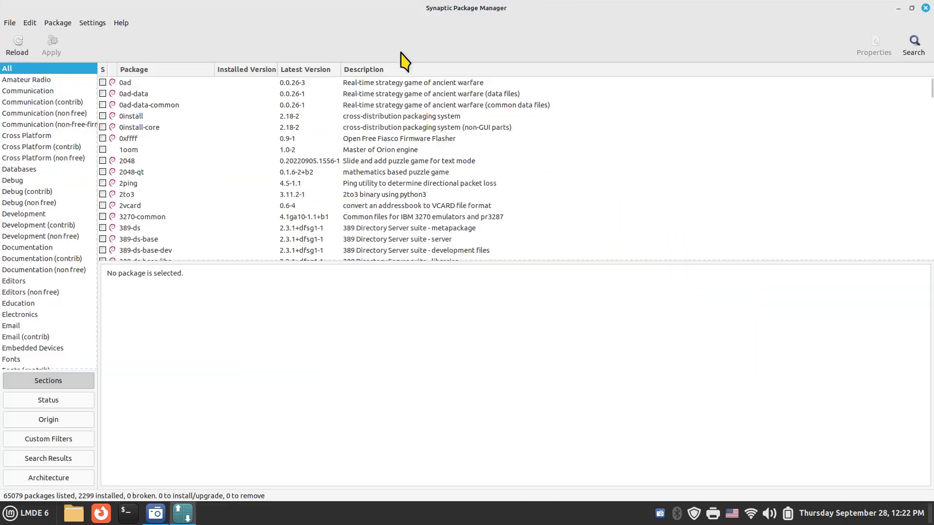
{"action": "double_click", "coordinate": [757, 10]}
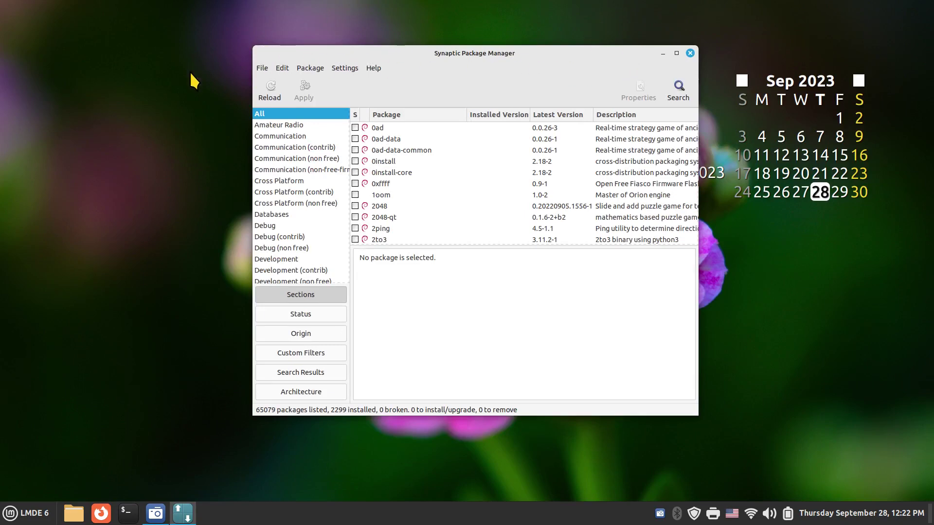
{"action": "double_click", "coordinate": [298, 50]}
{"action": "left_click_drag", "start_coordinate": [277, 4], "coordinate": [276, 50]}
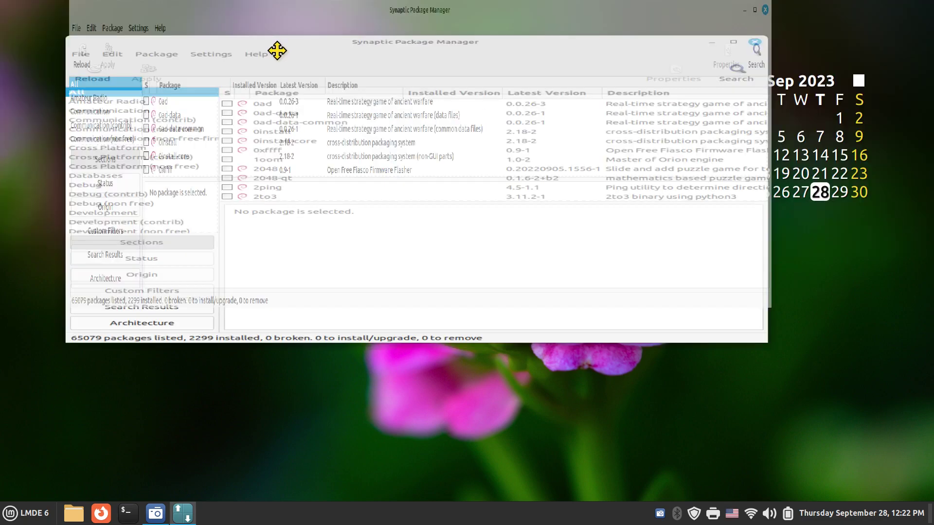
{"action": "left_click_drag", "start_coordinate": [495, 61], "coordinate": [514, 4]}
{"action": "left_click_drag", "start_coordinate": [609, 16], "coordinate": [642, 67]}
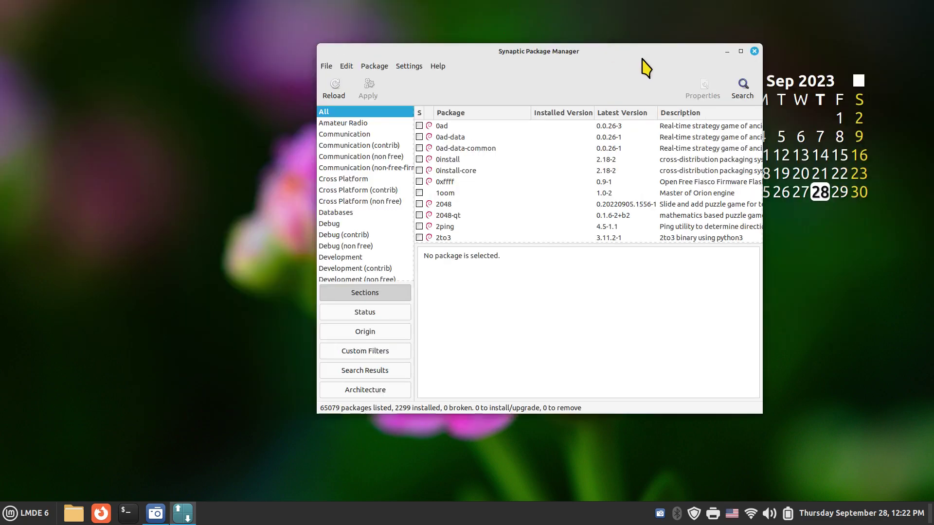
{"action": "double_click", "coordinate": [685, 48]}
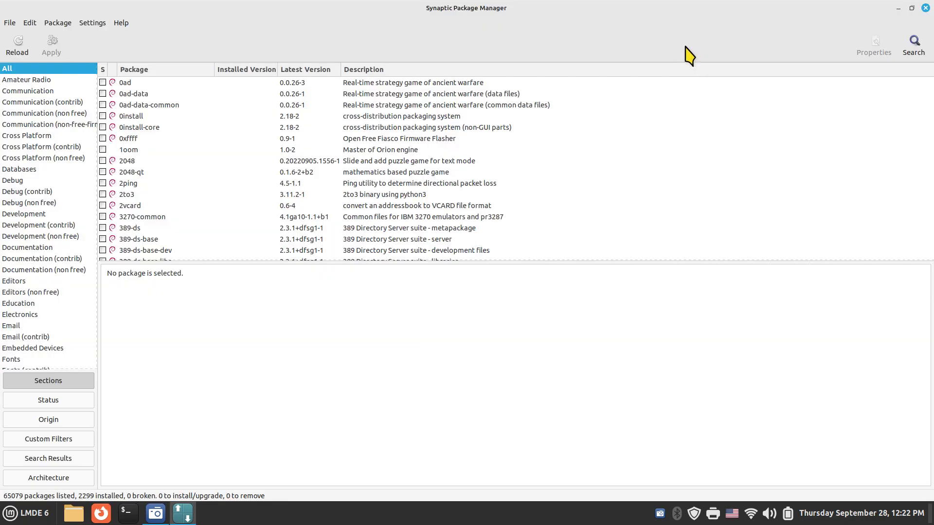
{"action": "double_click", "coordinate": [138, 7]}
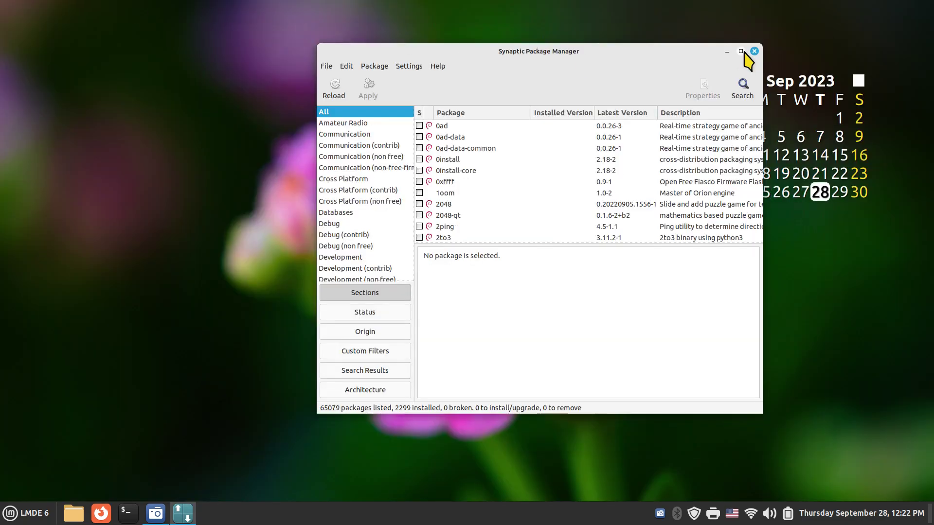
Reposition the Synaptic window and review the official repositories in Software Sources, closing that window when done
{"action": "left_click_drag", "start_coordinate": [588, 57], "coordinate": [432, 26]}
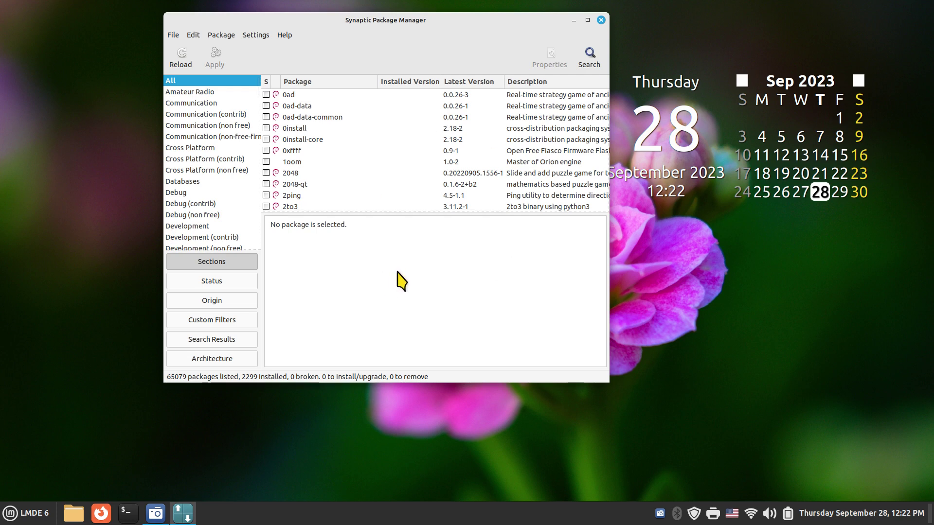
{"action": "left_click", "coordinate": [252, 35]}
{"action": "left_click", "coordinate": [273, 65]}
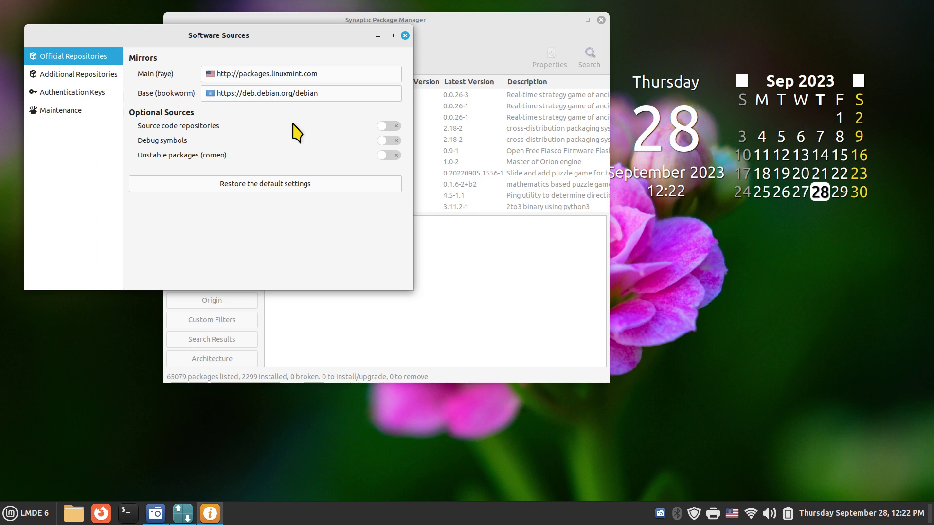
{"action": "left_click", "coordinate": [405, 36]}
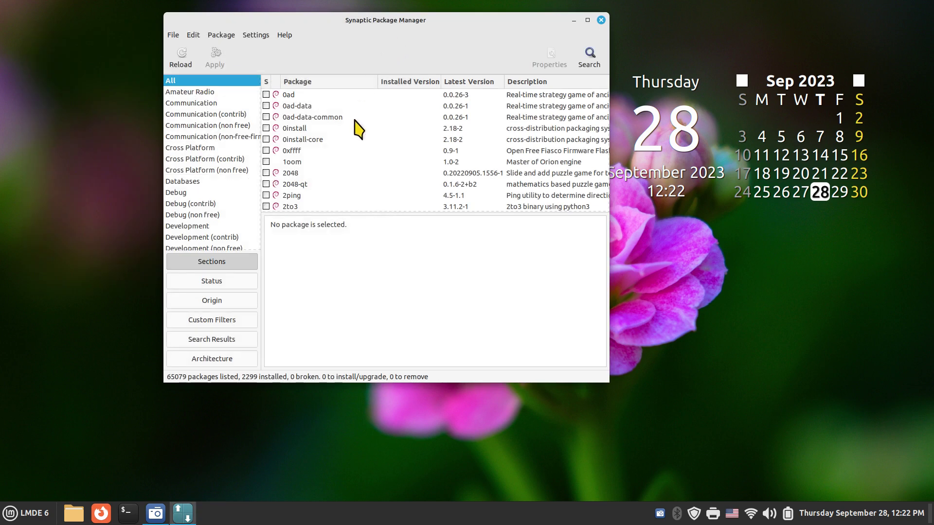
Mark the 0ad package for installation to show its additional required packages, and cancel the marking
{"action": "left_click", "coordinate": [266, 95]}
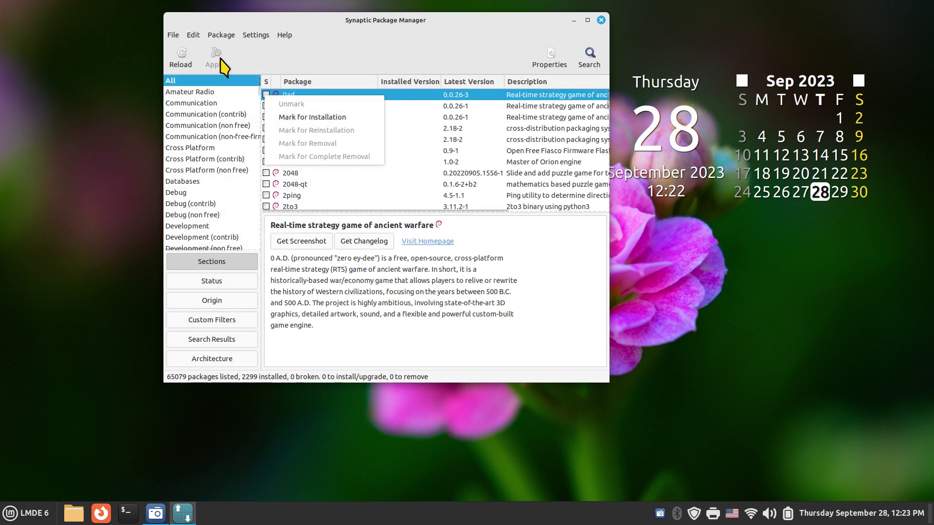
{"action": "left_click", "coordinate": [311, 117]}
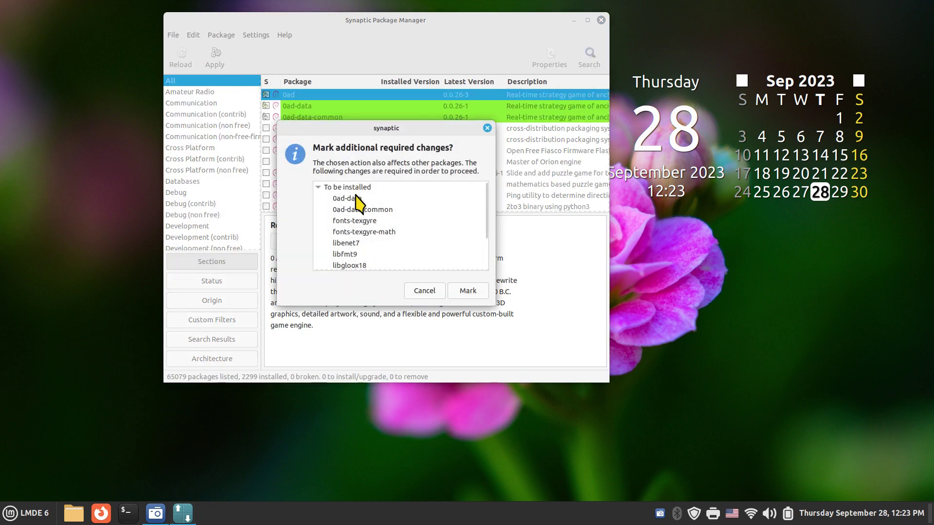
{"action": "left_click", "coordinate": [424, 292]}
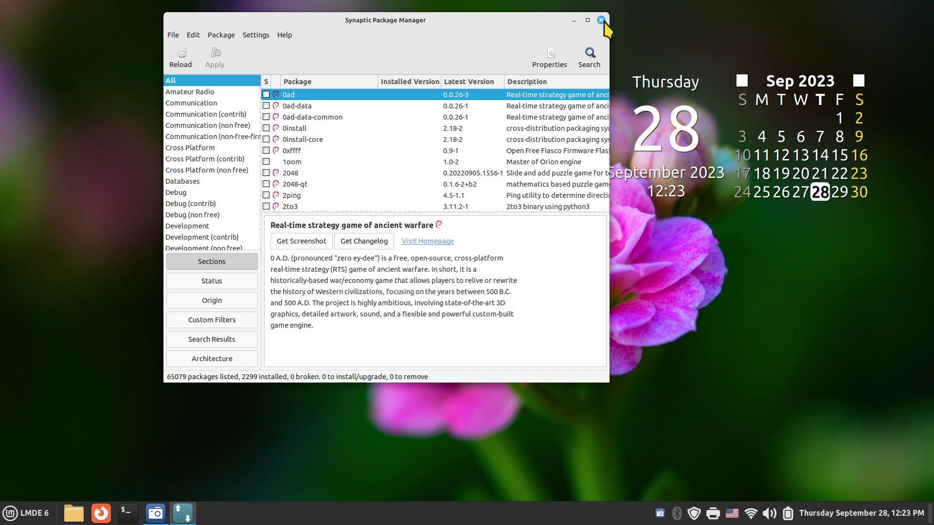
Review the File commands in Synaptic Package Manager and quit the application
{"action": "left_click", "coordinate": [174, 36]}
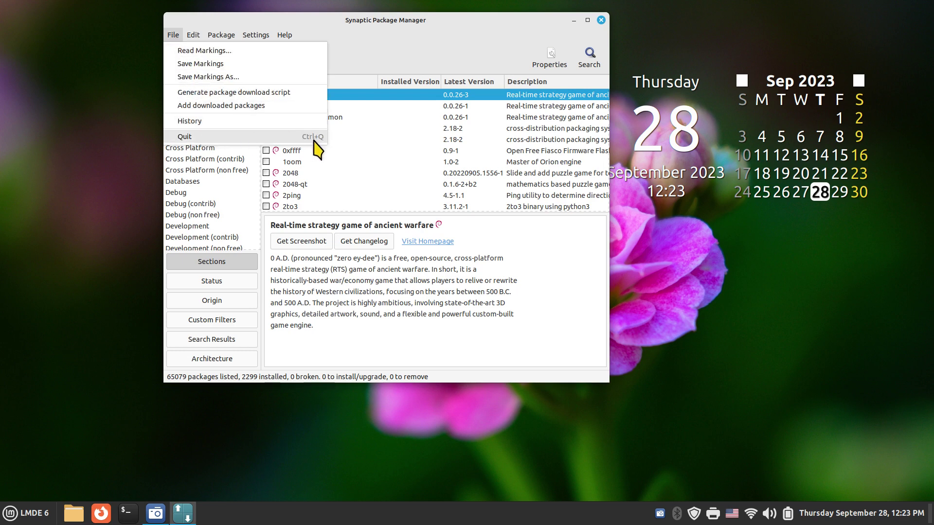
{"action": "left_click", "coordinate": [438, 53]}
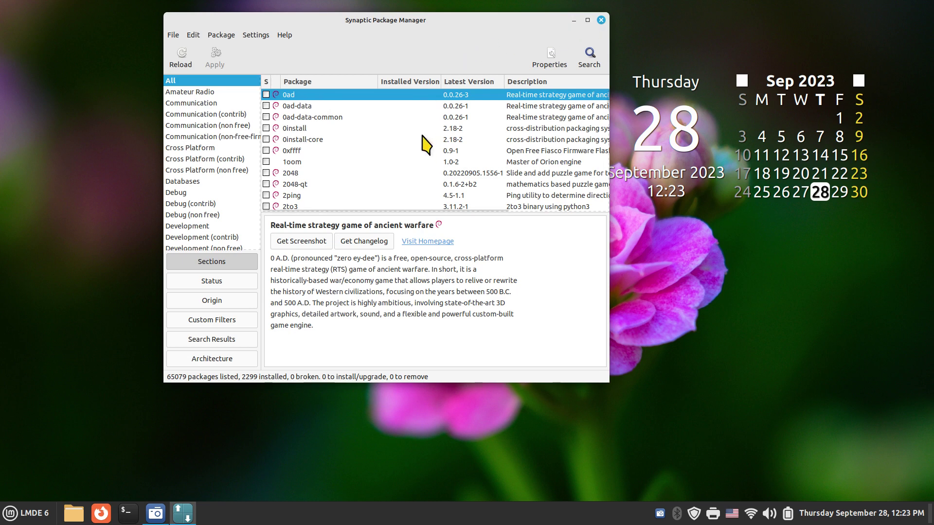
{"action": "key", "text": "ctrl+q"}
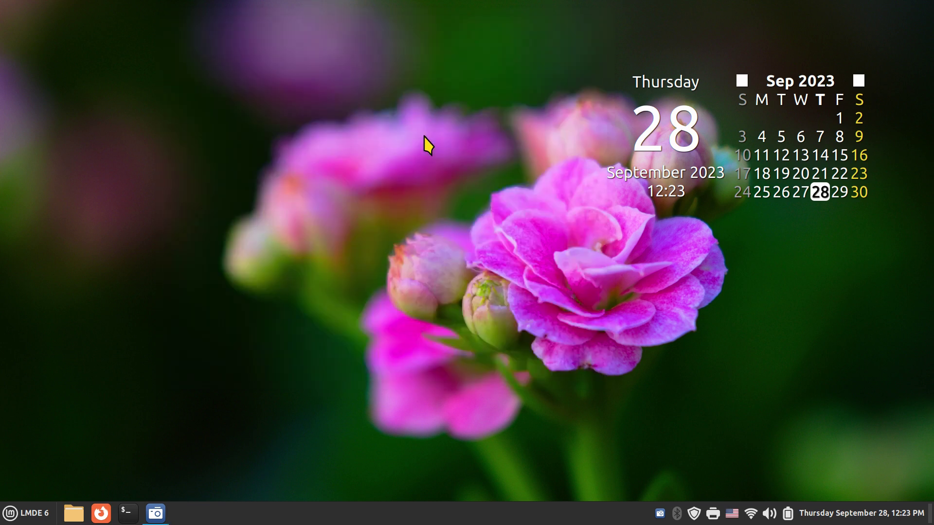
Switch to Software Manager and reposition its window over the desktop's upper-left area
{"action": "left_click", "coordinate": [10, 517]}
{"action": "left_click", "coordinate": [27, 185]}
{"action": "left_click_drag", "start_coordinate": [516, 92], "coordinate": [403, 63]}
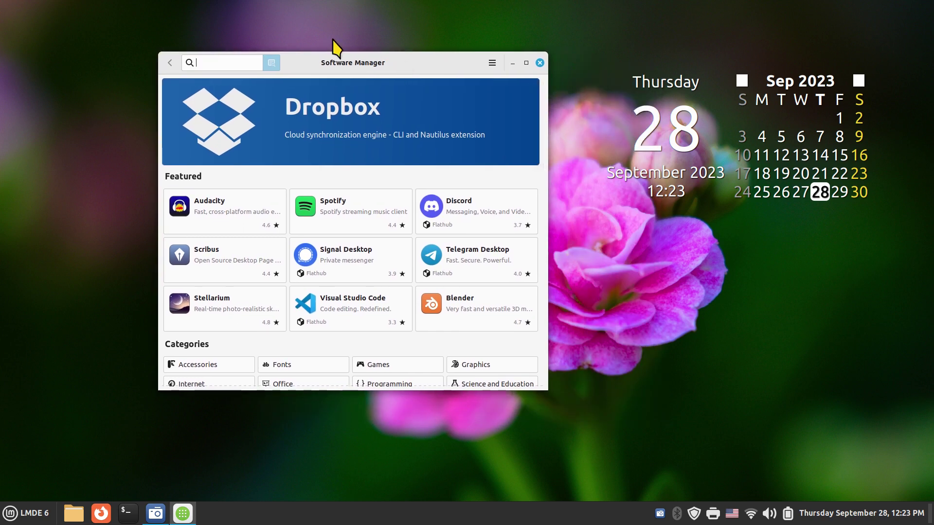
View the version and name details in Software Manager's About dialog and close the dialog
{"action": "left_click", "coordinate": [492, 63]}
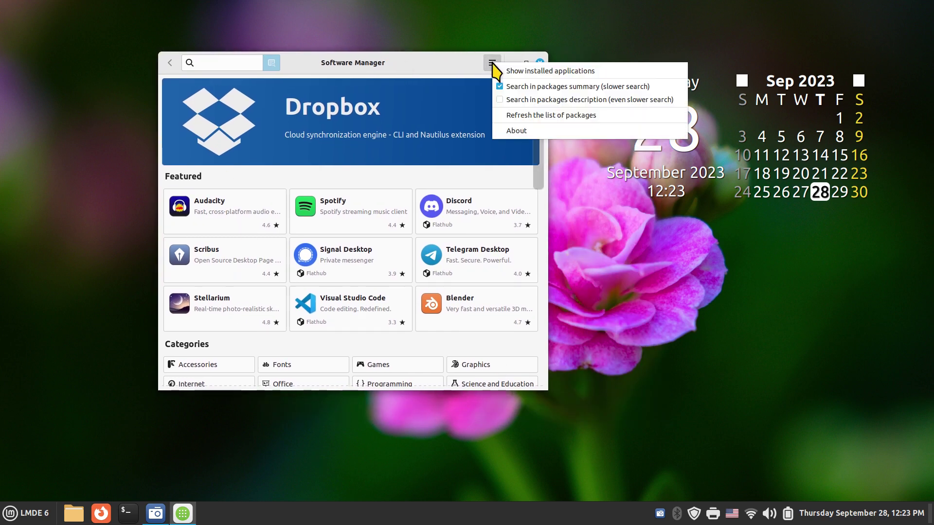
{"action": "left_click", "coordinate": [518, 130]}
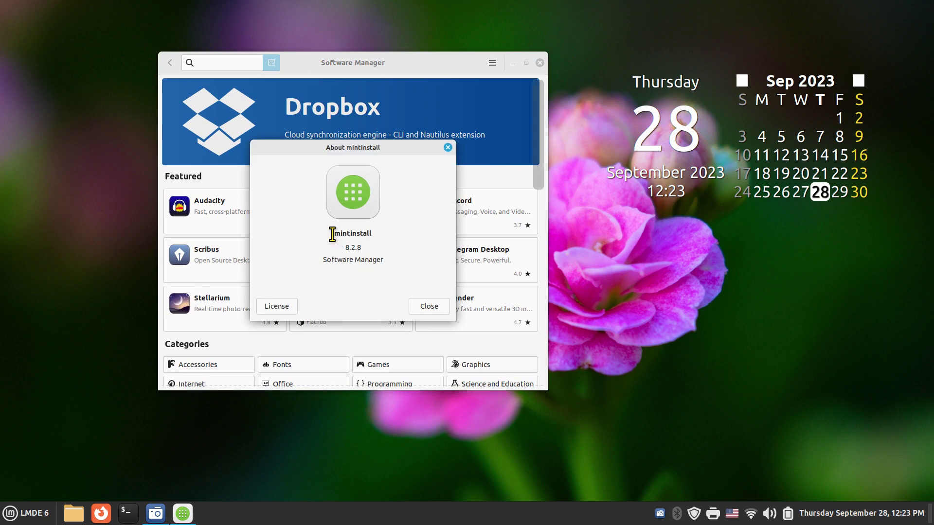
{"action": "left_click_drag", "start_coordinate": [334, 233], "coordinate": [386, 258]}
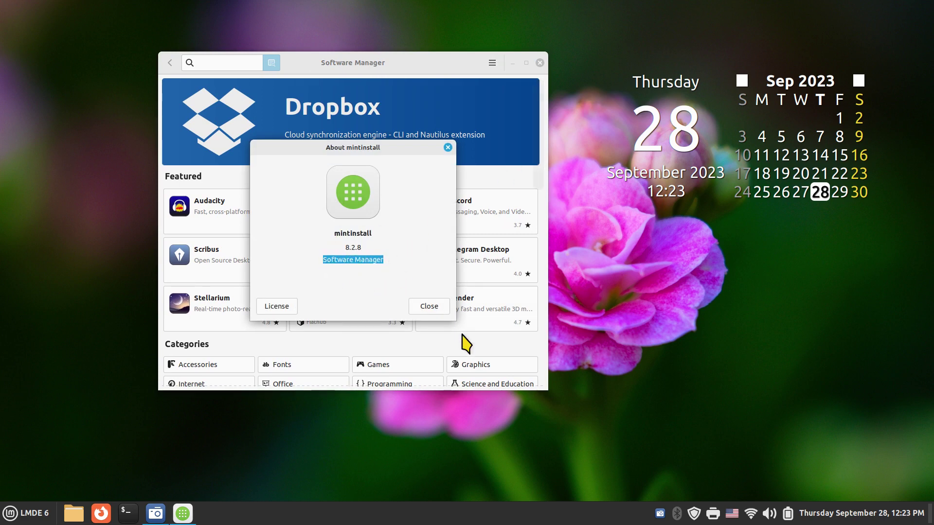
{"action": "left_click", "coordinate": [426, 308]}
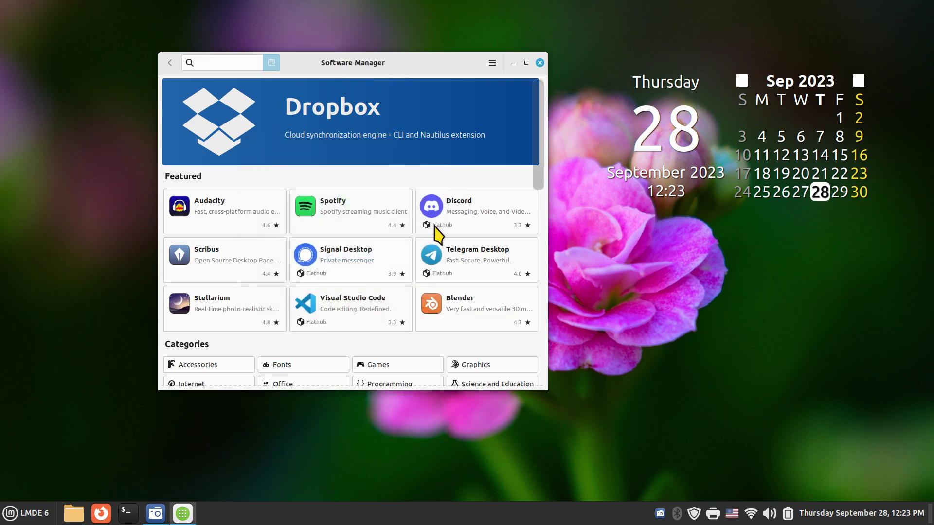
Demonstrate maximizing and restoring the Software Manager window, ending with it floating, enlarged and repositioned
{"action": "left_click_drag", "start_coordinate": [407, 63], "coordinate": [434, 2]}
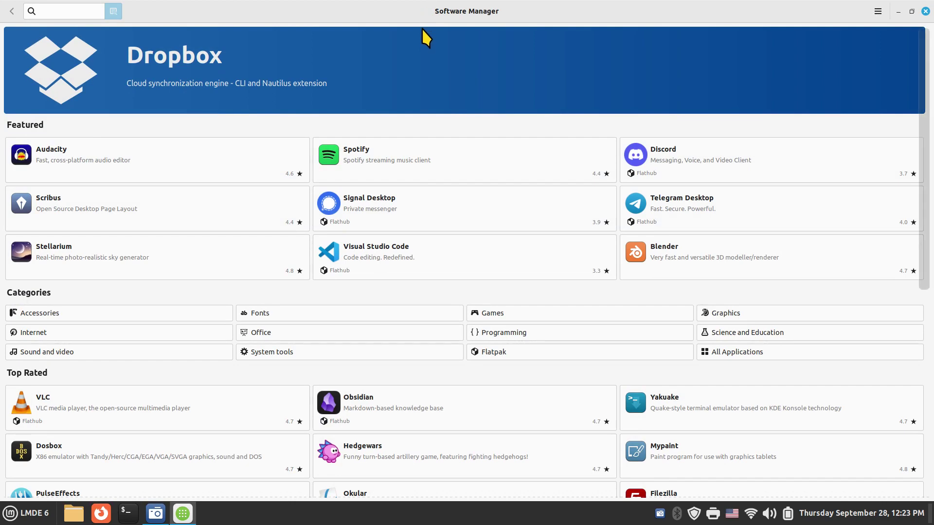
{"action": "left_click_drag", "start_coordinate": [402, 14], "coordinate": [401, 39]}
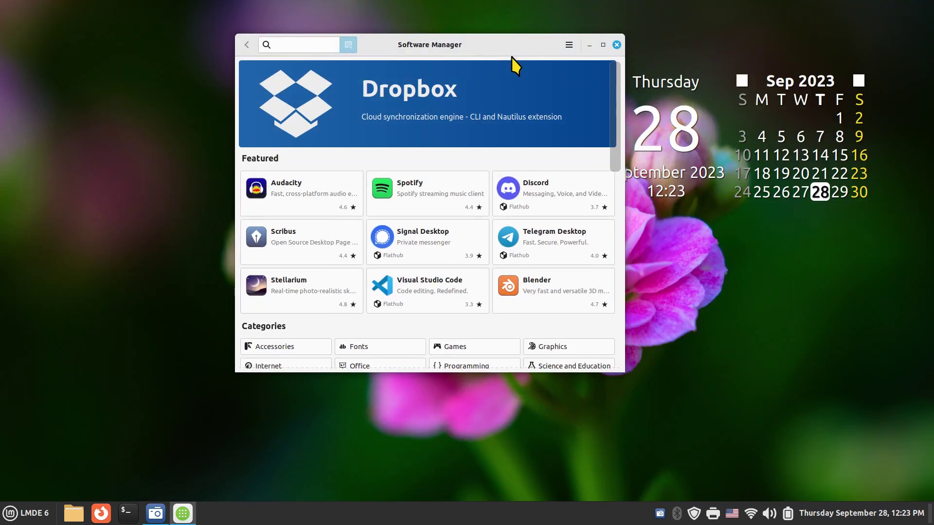
{"action": "double_click", "coordinate": [506, 43]}
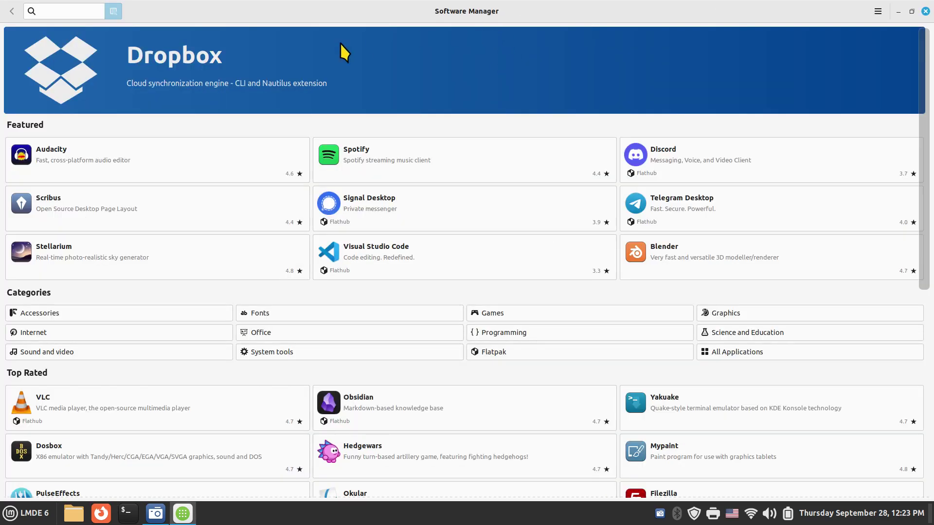
{"action": "double_click", "coordinate": [344, 17]}
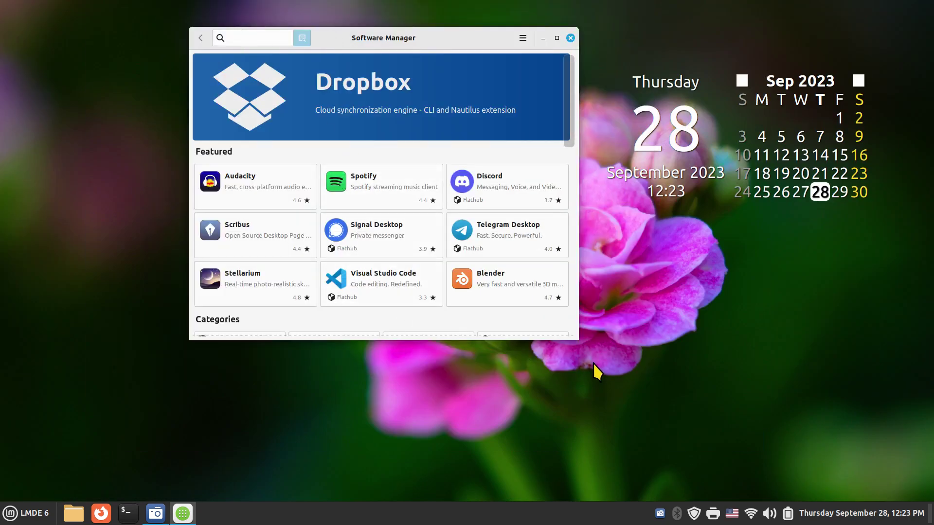
{"action": "left_click_drag", "start_coordinate": [578, 339], "coordinate": [894, 448]}
{"action": "left_click_drag", "start_coordinate": [704, 38], "coordinate": [591, 31]}
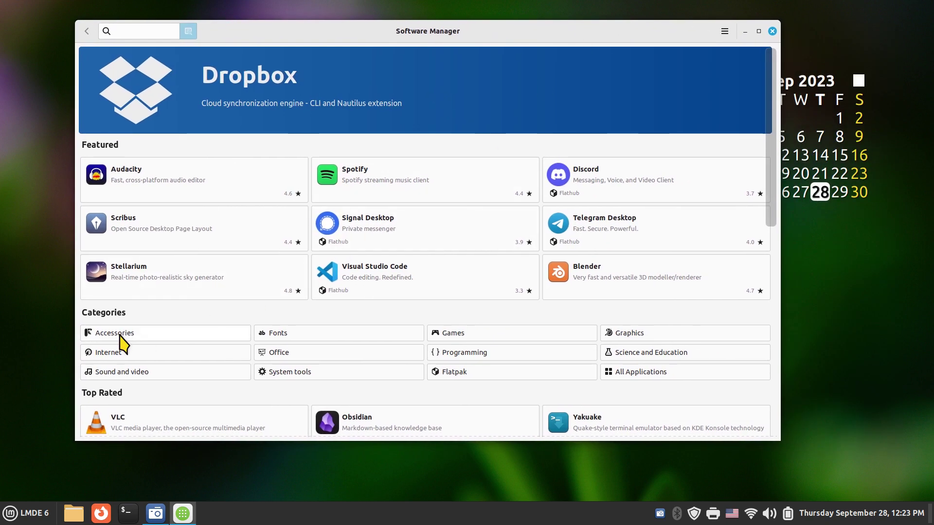
Compare the size details of VLC's Flatpak and System Package versions, and return to the Software Manager home page
{"action": "scroll", "coordinate": [231, 387], "scroll_direction": "down", "scroll_amount": 1}
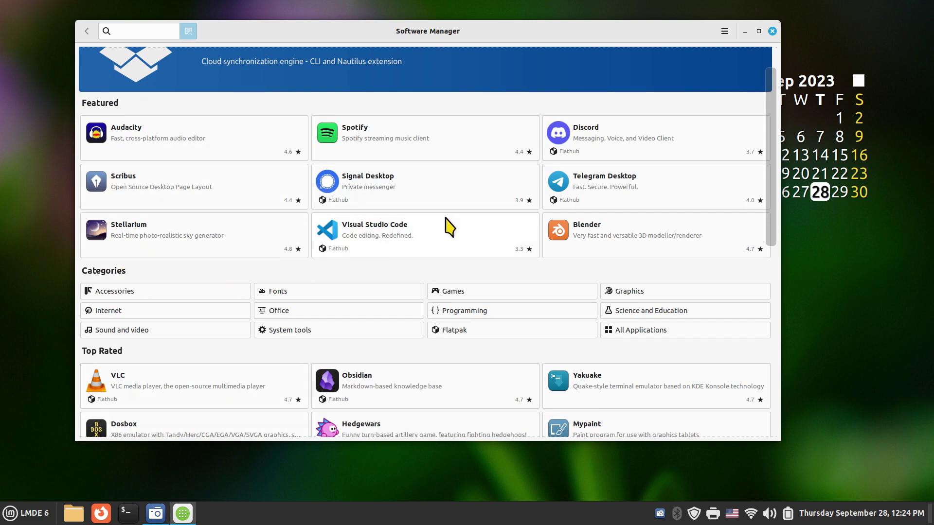
{"action": "left_click", "coordinate": [165, 376]}
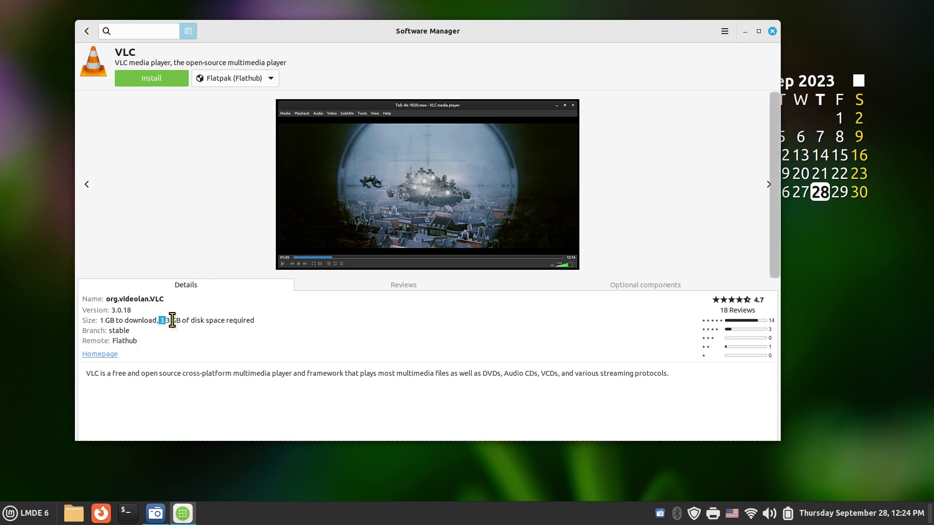
{"action": "left_click_drag", "start_coordinate": [172, 321], "coordinate": [260, 315]}
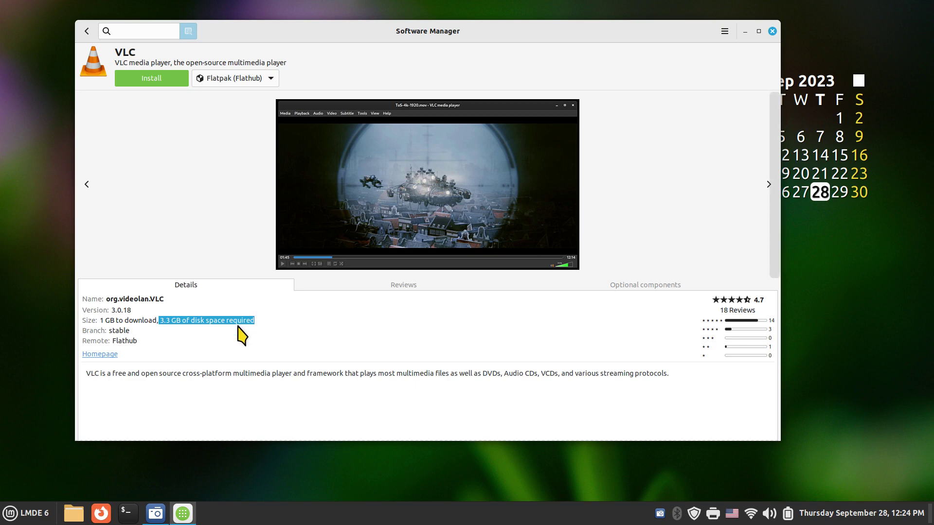
{"action": "left_click", "coordinate": [271, 78]}
{"action": "left_click", "coordinate": [267, 65]}
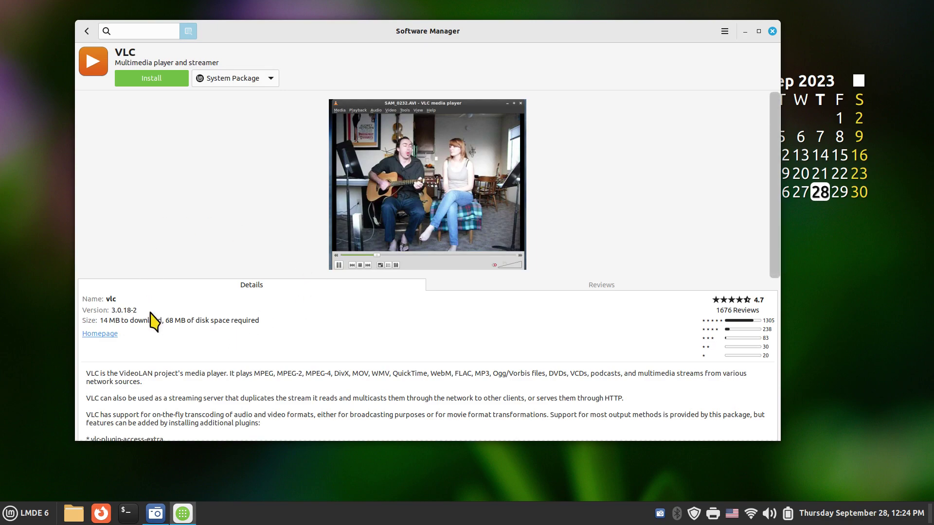
{"action": "left_click", "coordinate": [86, 31]}
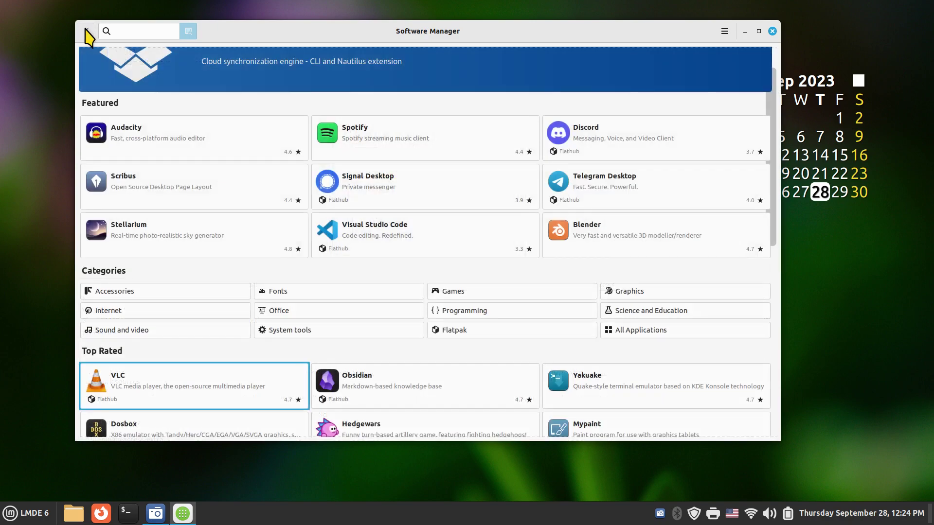
Launch LibreOffice Writer from the installed Office applications
{"action": "left_click", "coordinate": [27, 514]}
{"action": "mouse_move", "coordinate": [102, 247]}
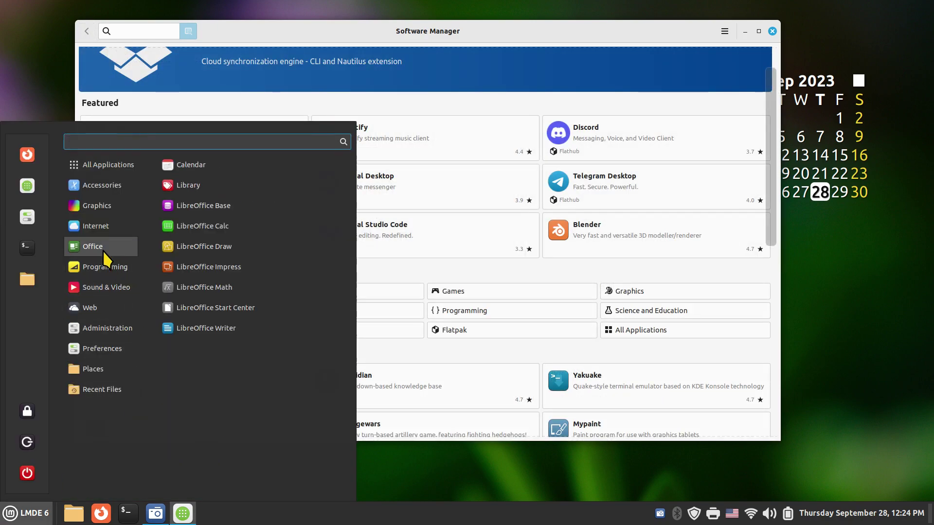
{"action": "left_click", "coordinate": [232, 332]}
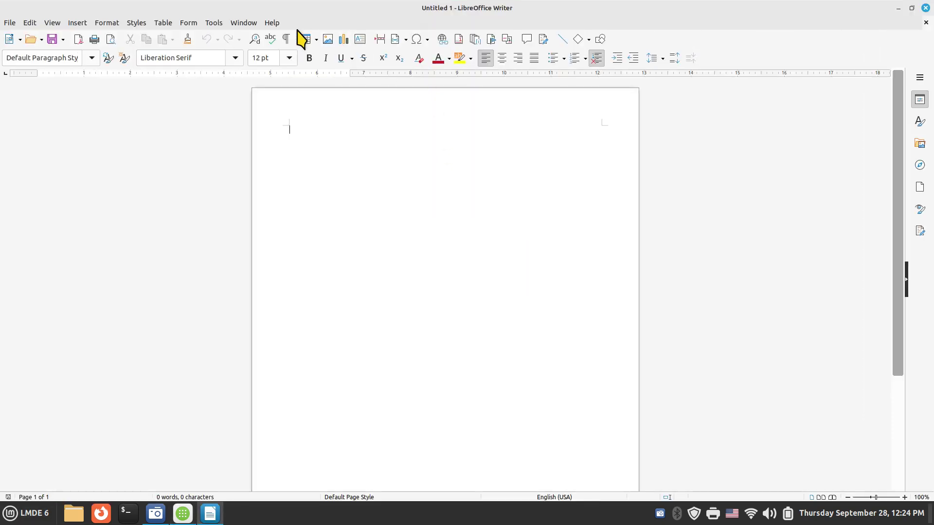
Check the version information in About LibreOffice, and close Writer after restoring it to a floating window
{"action": "left_click", "coordinate": [271, 23]}
{"action": "left_click", "coordinate": [297, 192]}
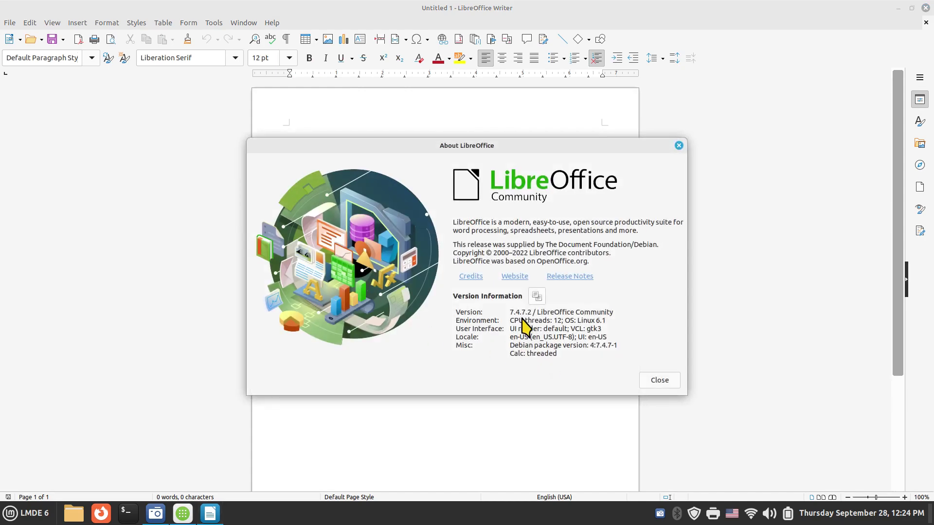
{"action": "left_click", "coordinate": [665, 381]}
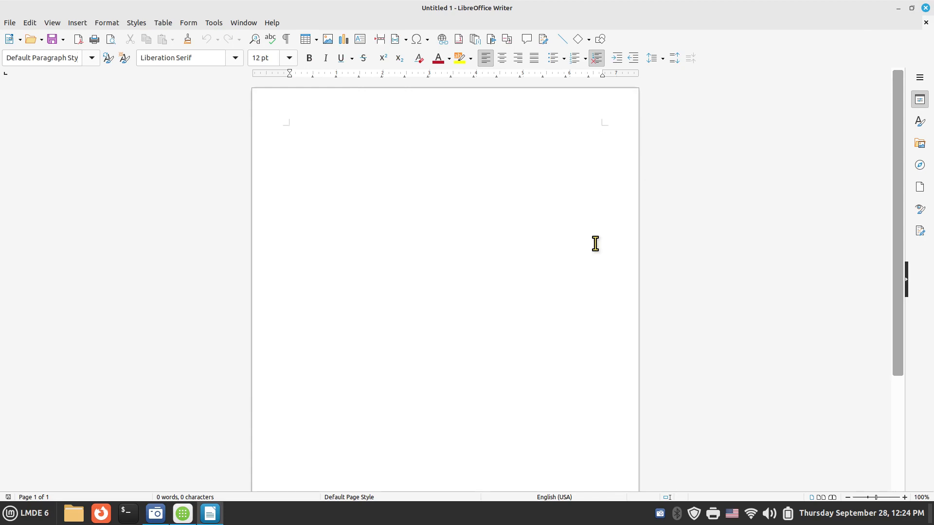
{"action": "left_click_drag", "start_coordinate": [648, 14], "coordinate": [642, 63]}
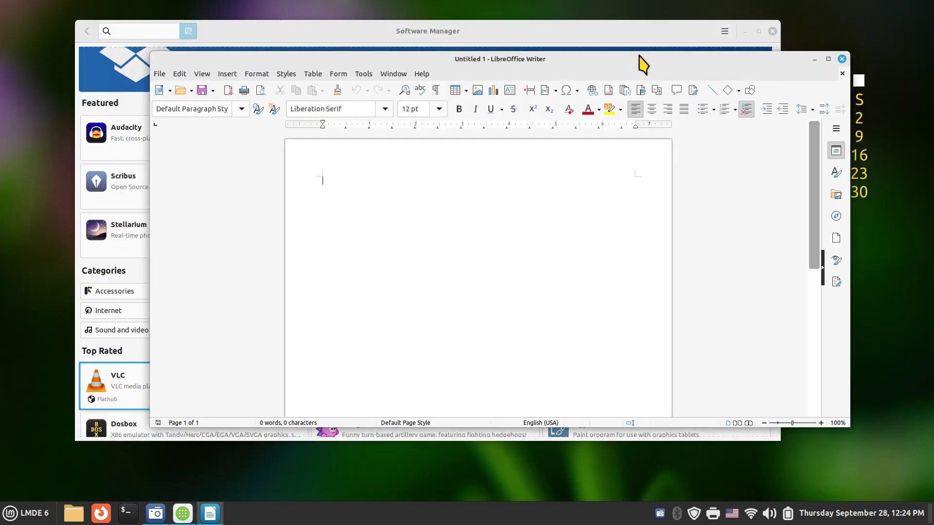
{"action": "left_click", "coordinate": [842, 58]}
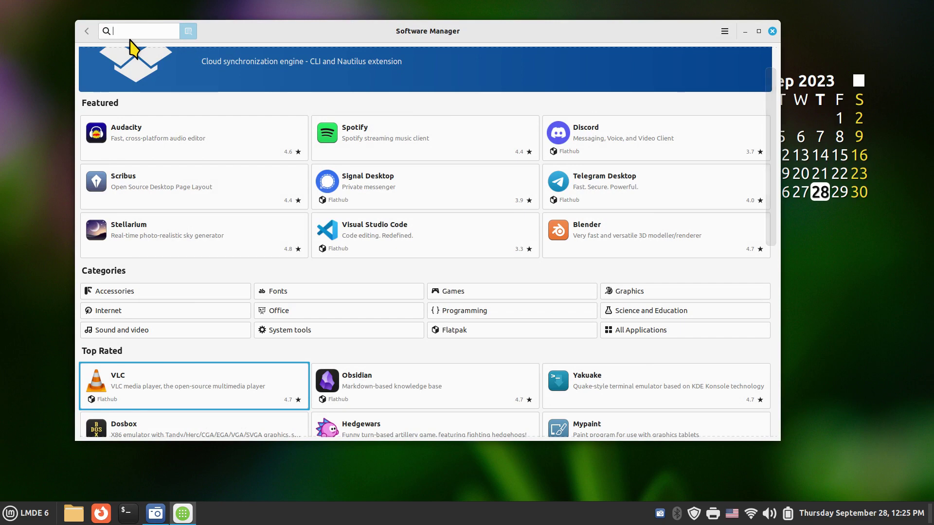
Search Software Manager for "libre", check the LibreOffice Flatpak's version and required disk space, and return to the results
{"action": "type", "text": "libre"}
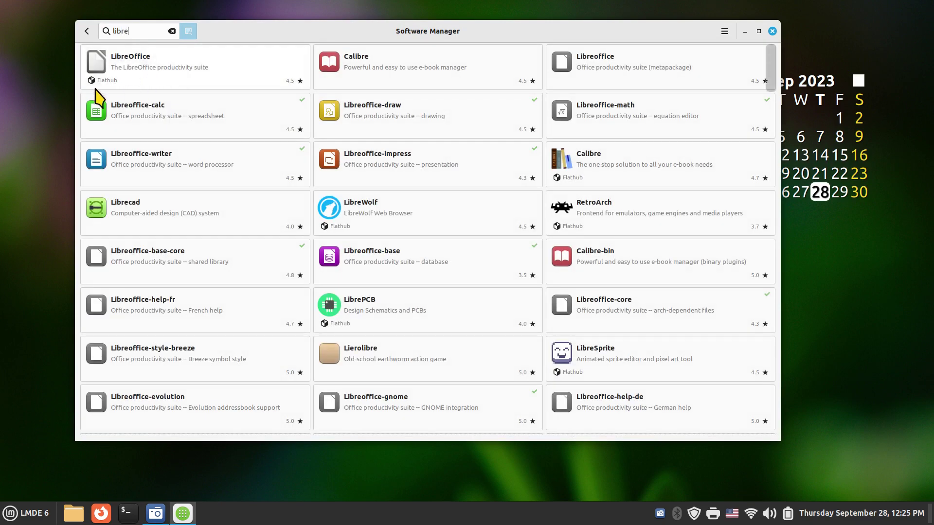
{"action": "left_click", "coordinate": [202, 71]}
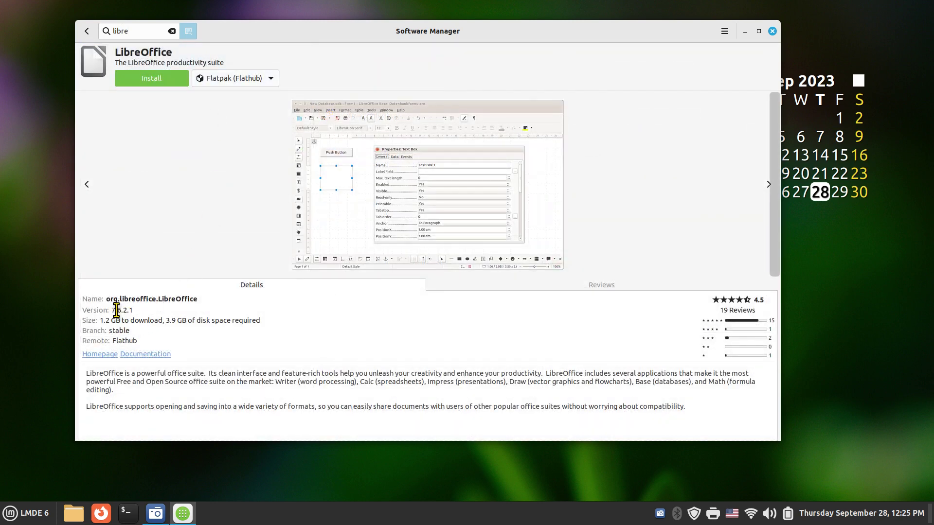
{"action": "left_click_drag", "start_coordinate": [111, 312], "coordinate": [141, 310]}
{"action": "left_click_drag", "start_coordinate": [164, 320], "coordinate": [261, 320]}
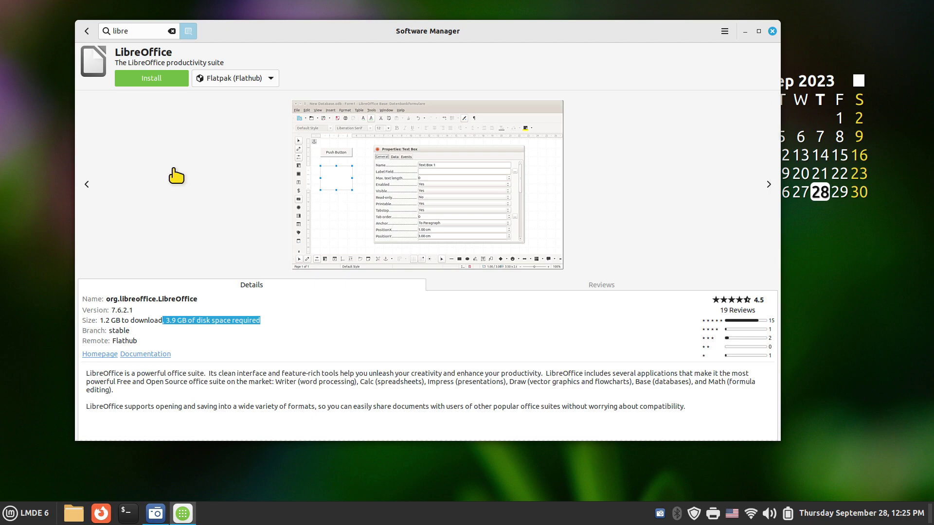
{"action": "left_click", "coordinate": [87, 31]}
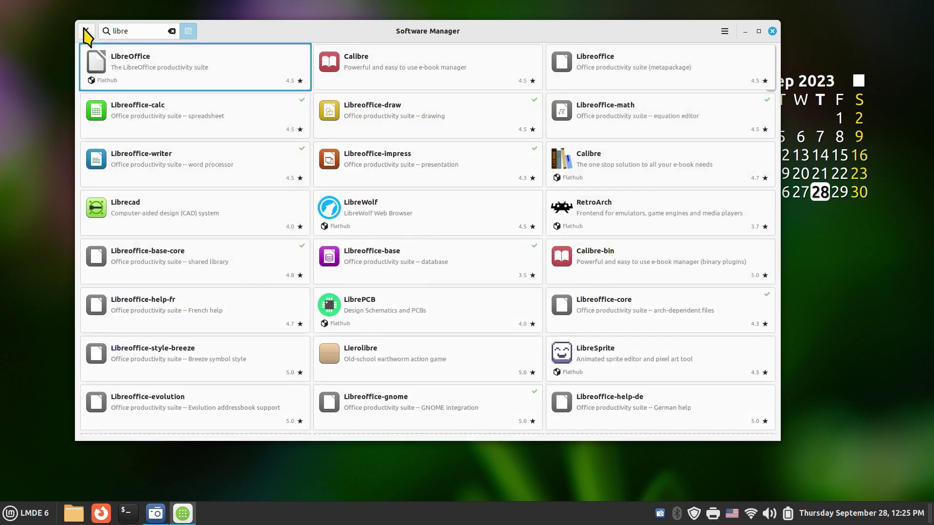
Review the installed Office applications in the system's application menu and close the menu
{"action": "left_click", "coordinate": [27, 513]}
{"action": "mouse_move", "coordinate": [97, 248]}
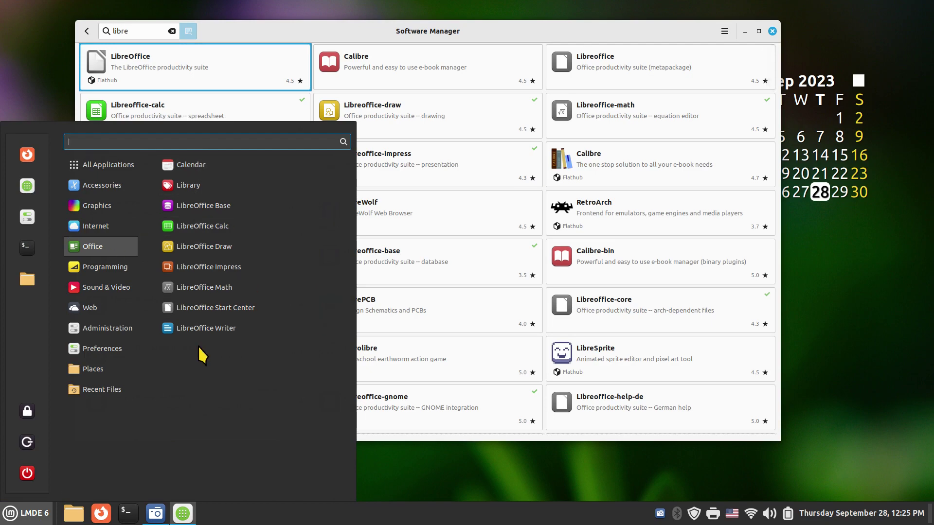
{"action": "left_click", "coordinate": [86, 33]}
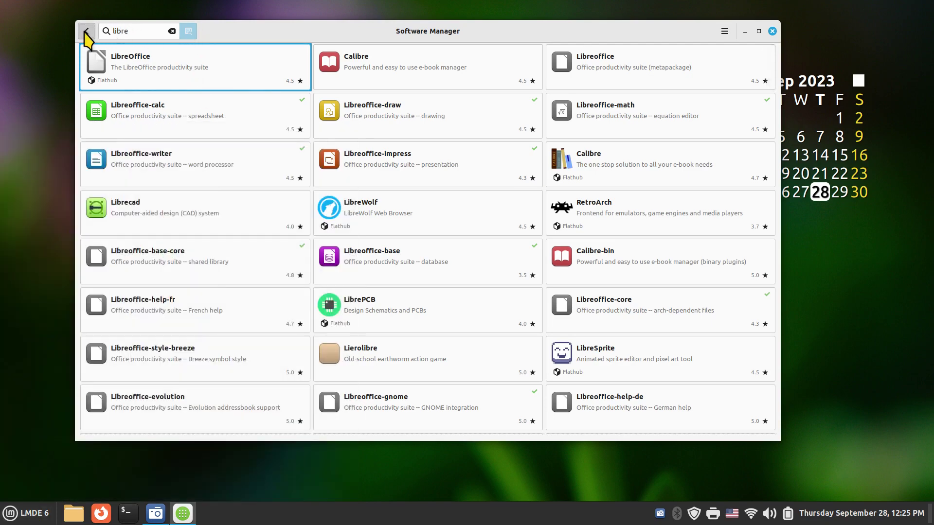
Return to the Software Manager home page and search for "dict"
{"action": "left_click", "coordinate": [86, 33]}
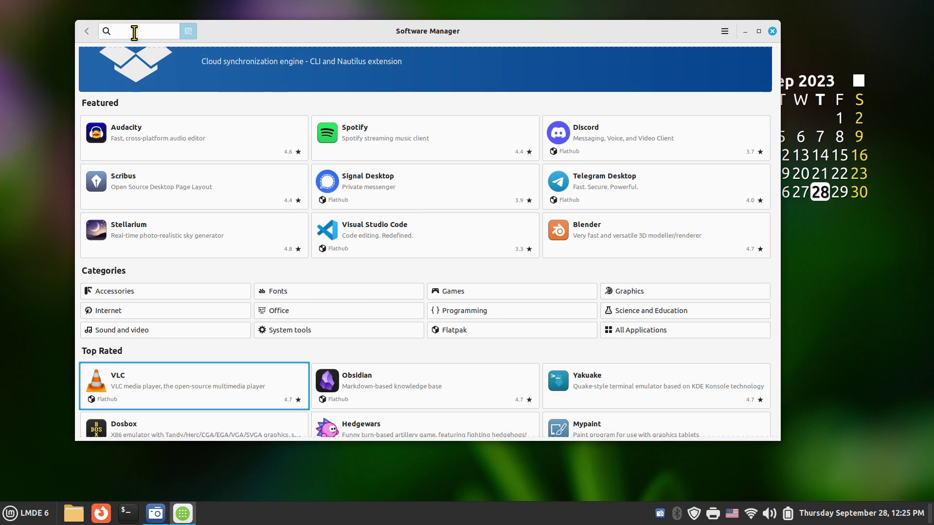
{"action": "type", "text": "dict"}
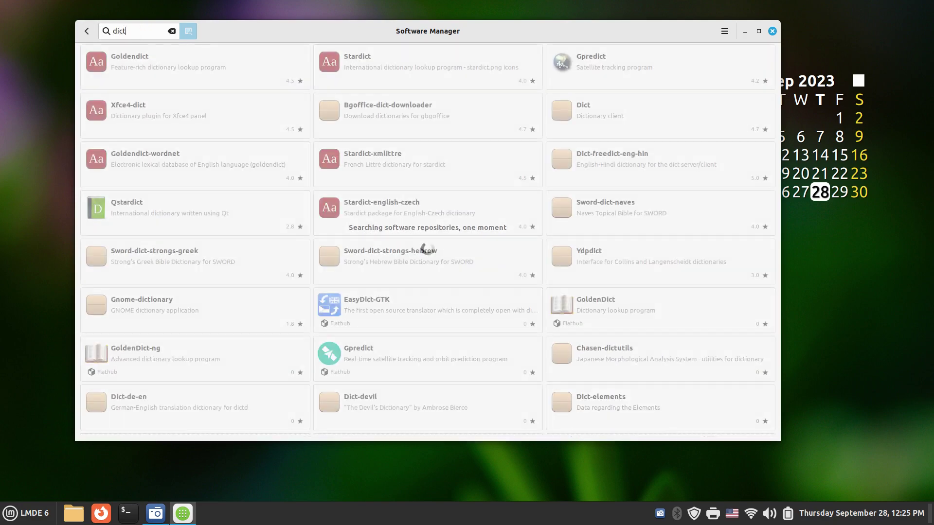
Inspect the Gnome-dictionary and Goldendict package pages, enlarge Goldendict's screenshot, and return to the search results
{"action": "left_click", "coordinate": [156, 309]}
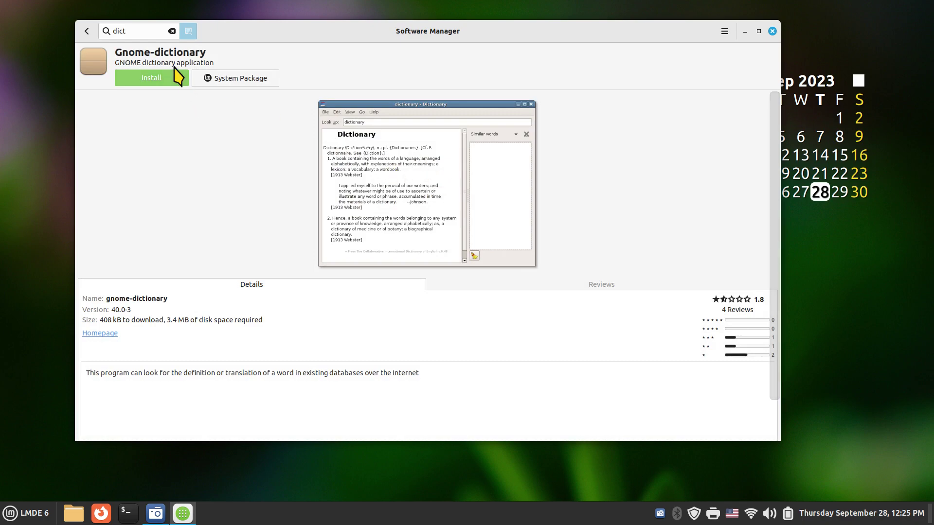
{"action": "left_click", "coordinate": [87, 31]}
{"action": "left_click", "coordinate": [183, 76]}
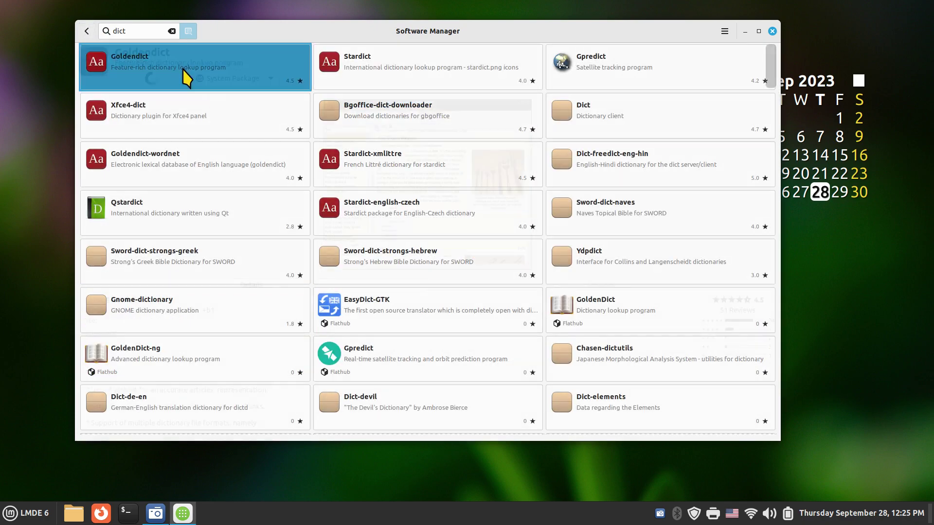
{"action": "left_click", "coordinate": [442, 184]}
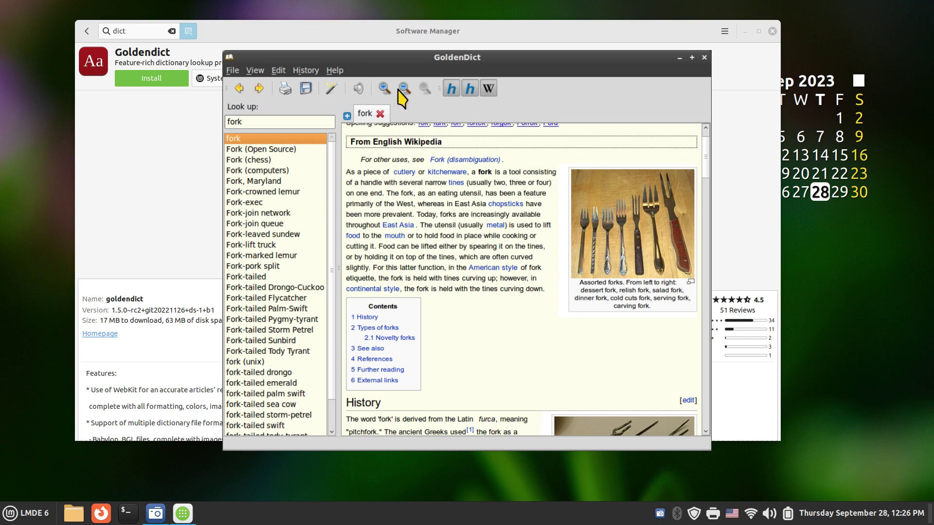
{"action": "left_click", "coordinate": [165, 163]}
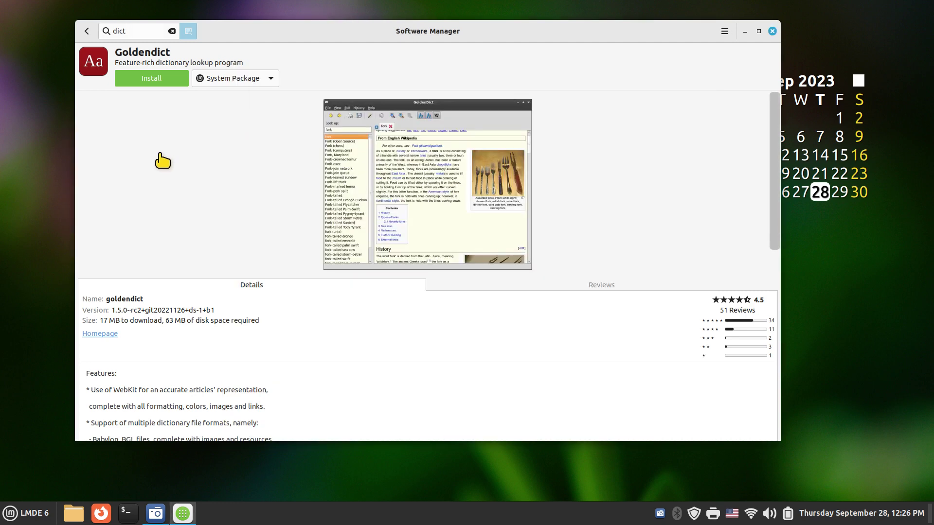
{"action": "left_click", "coordinate": [88, 32]}
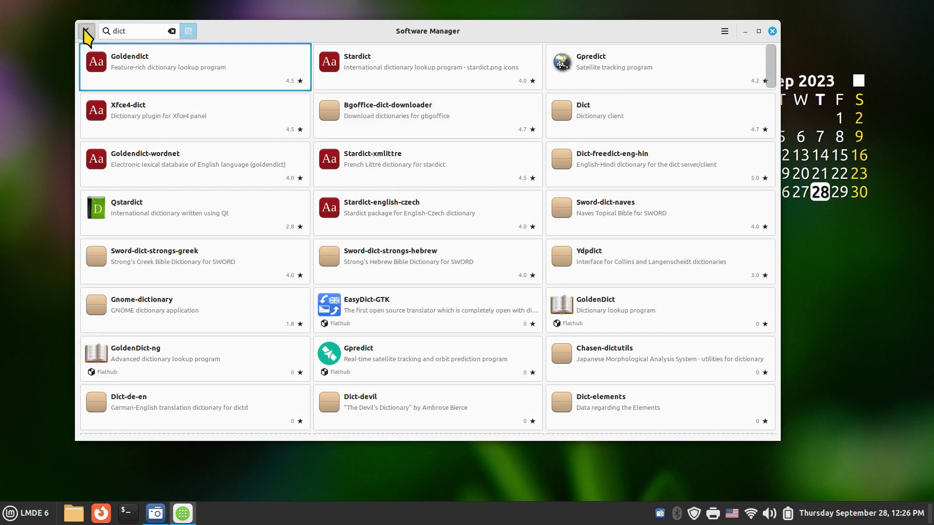
Return to the Software Manager home page and review the installed Graphics applications in the system's application menu
{"action": "left_click", "coordinate": [87, 32]}
{"action": "left_click", "coordinate": [29, 513]}
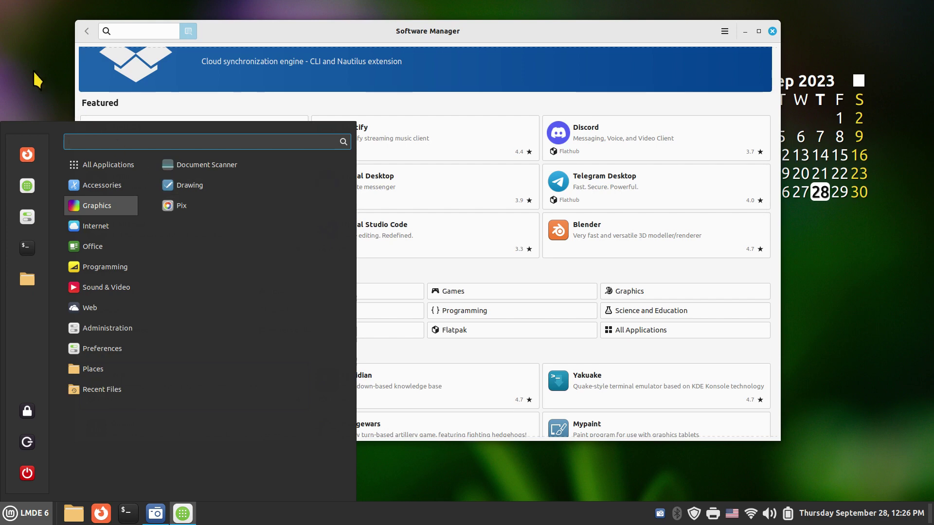
{"action": "key", "text": "Escape"}
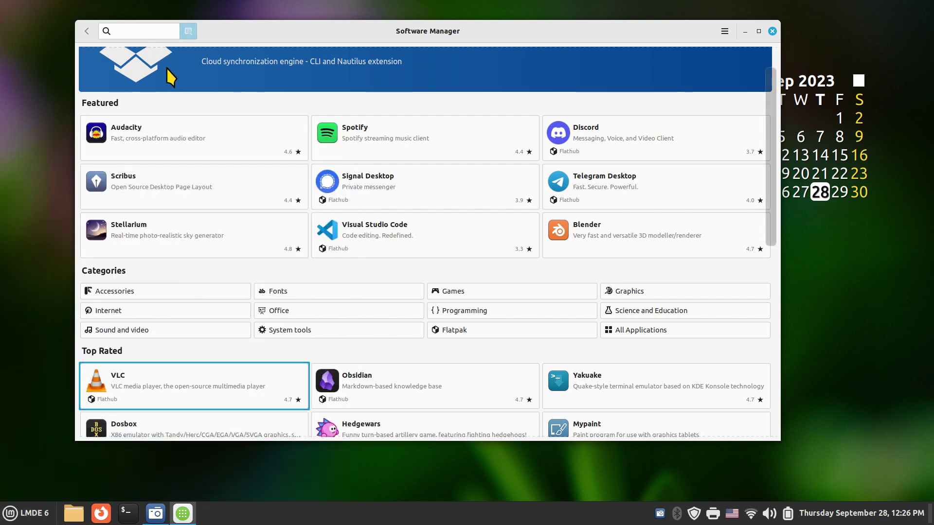
Search Software Manager for "gimp", open the Gimp system package page, and view its screenshot at full size
{"action": "type", "text": "gimp"}
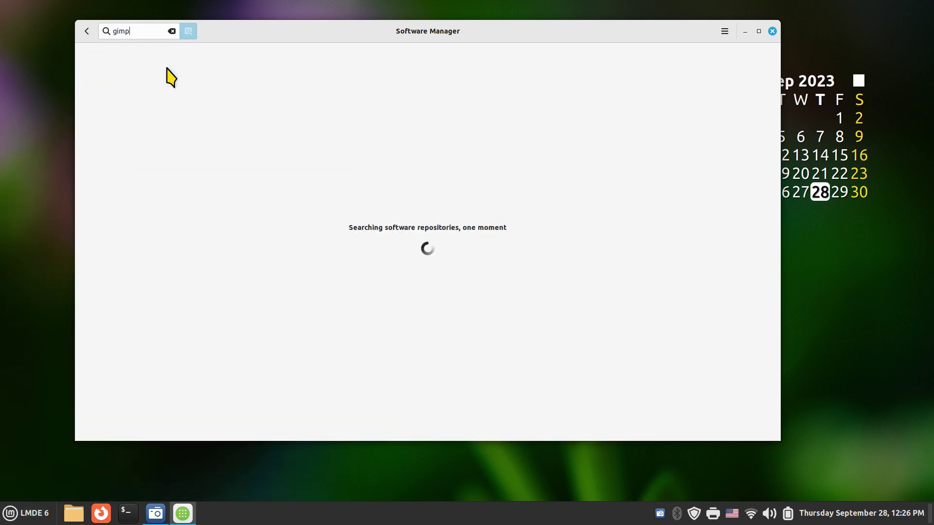
{"action": "left_click", "coordinate": [162, 69]}
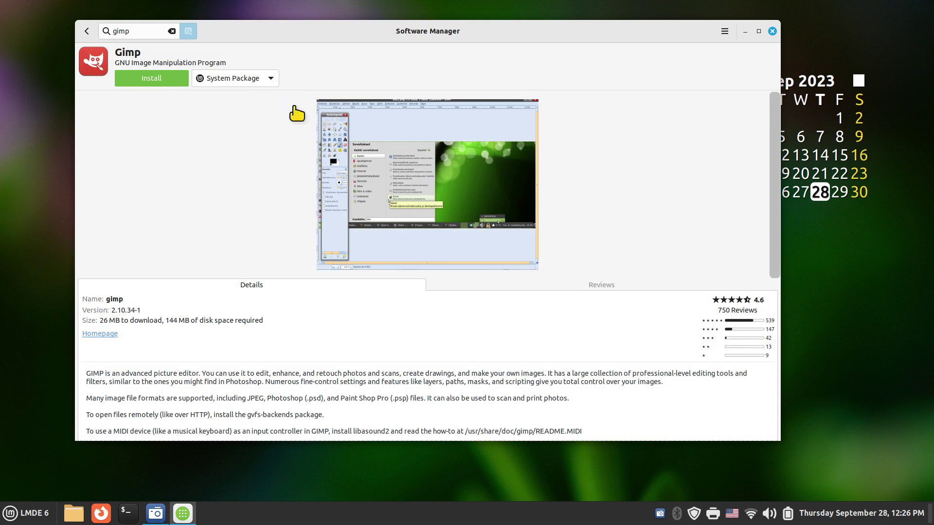
{"action": "left_click", "coordinate": [349, 142]}
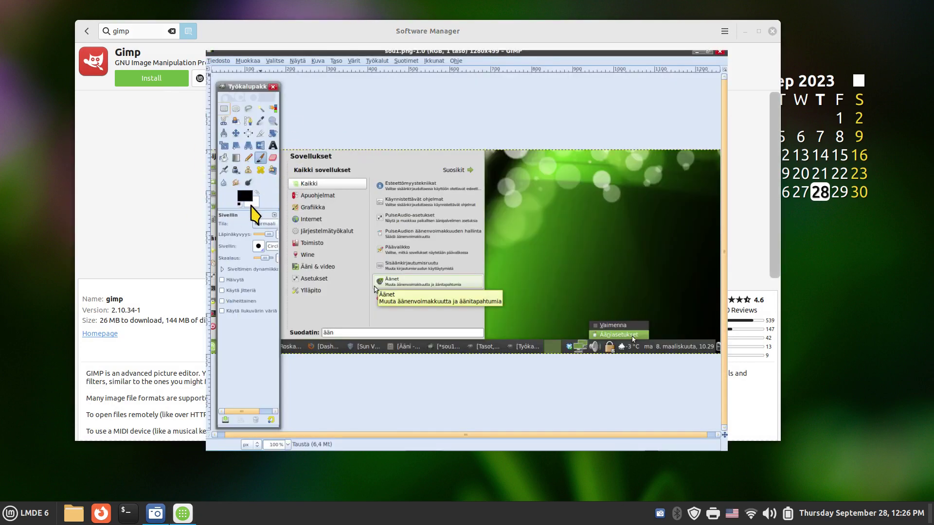
{"action": "left_click", "coordinate": [146, 178]}
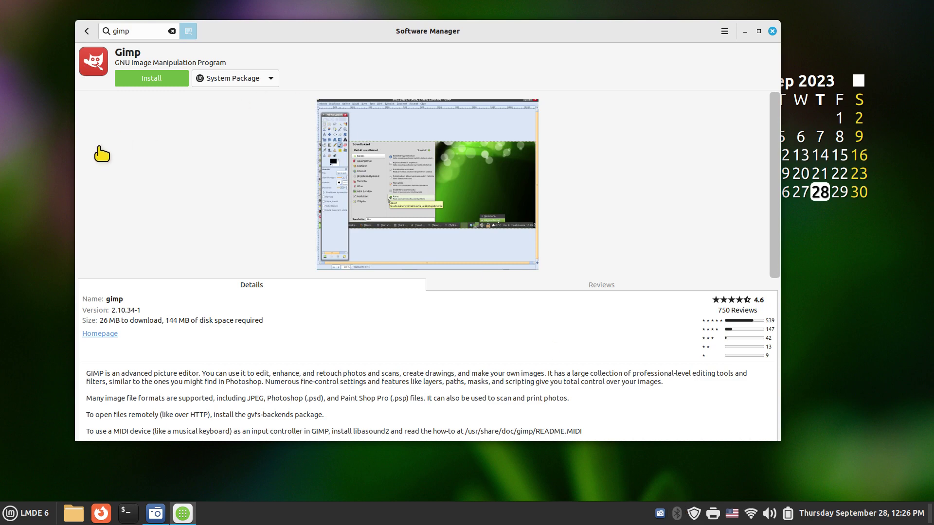
Switch the GIMP page to the Flatpak (Flathub) version and browse its enlarged screenshots
{"action": "left_click", "coordinate": [241, 80]}
{"action": "left_click", "coordinate": [238, 94]}
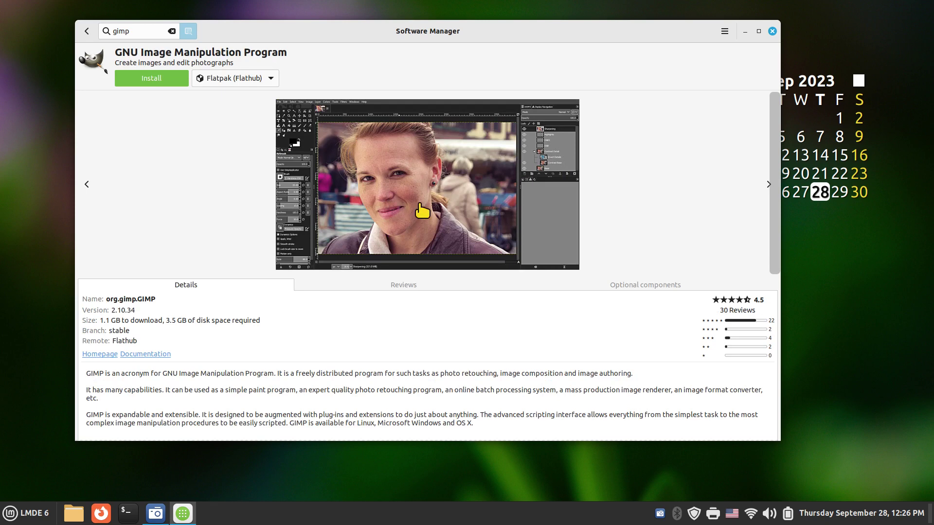
{"action": "left_click", "coordinate": [358, 170]}
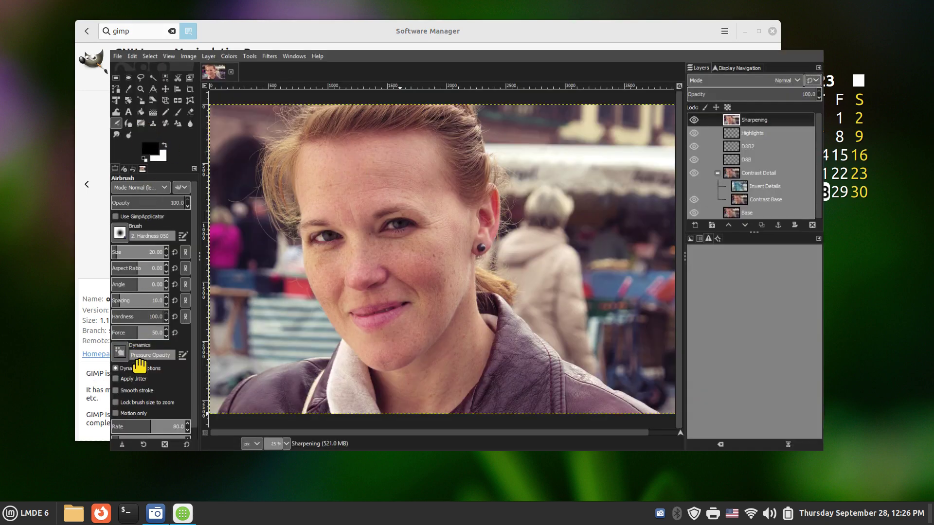
{"action": "left_click", "coordinate": [86, 184]}
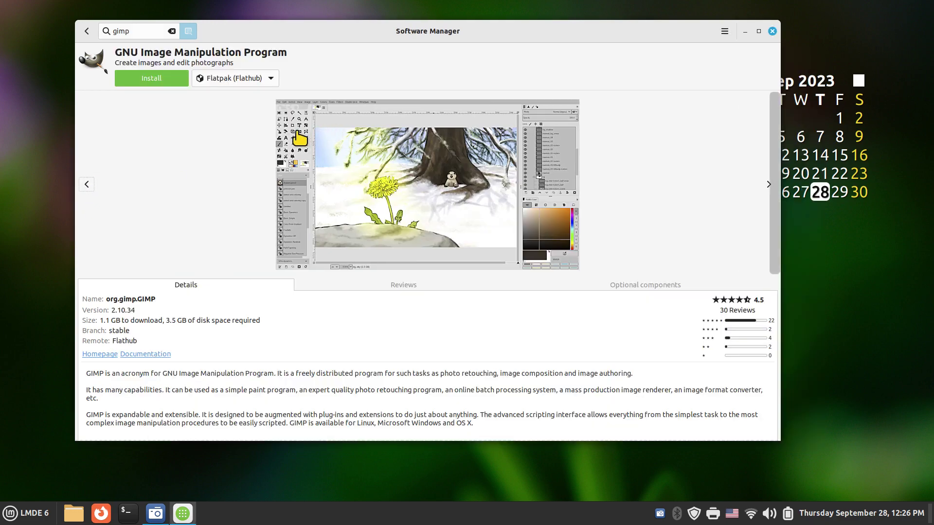
{"action": "left_click", "coordinate": [402, 171]}
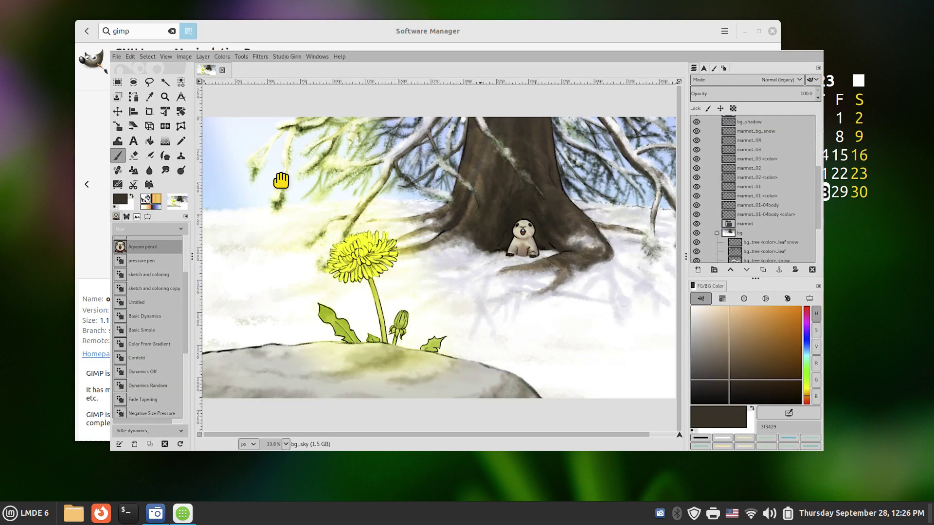
{"action": "left_click", "coordinate": [95, 188]}
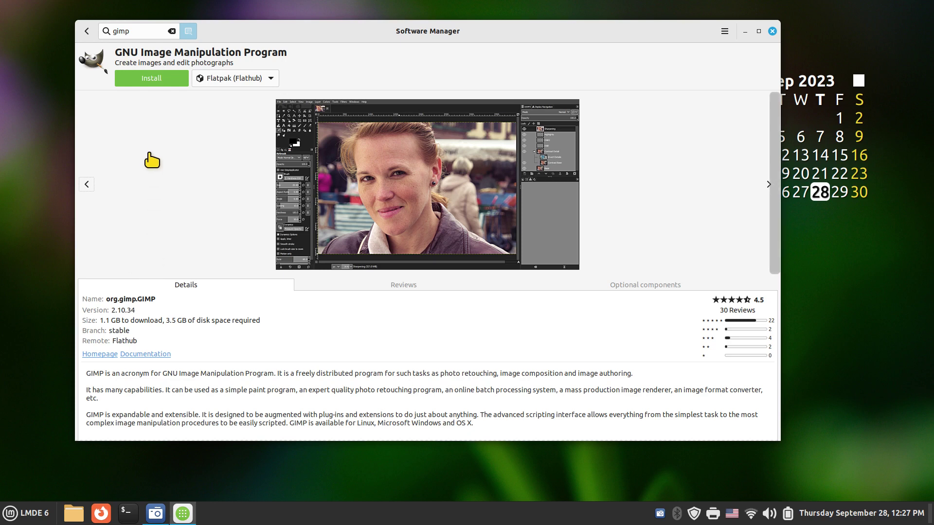
Return from the GIMP page to the Software Manager home page and open the Games category
{"action": "left_click", "coordinate": [86, 31]}
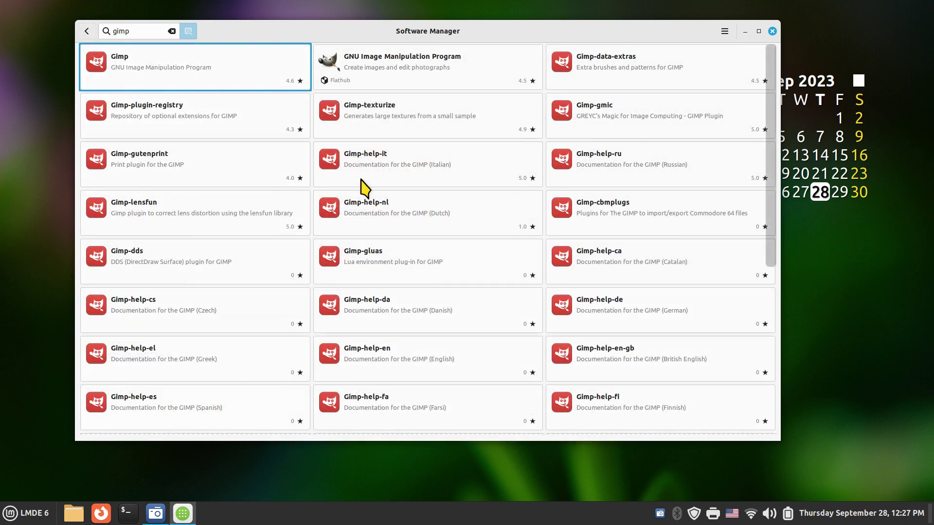
{"action": "left_click", "coordinate": [86, 31]}
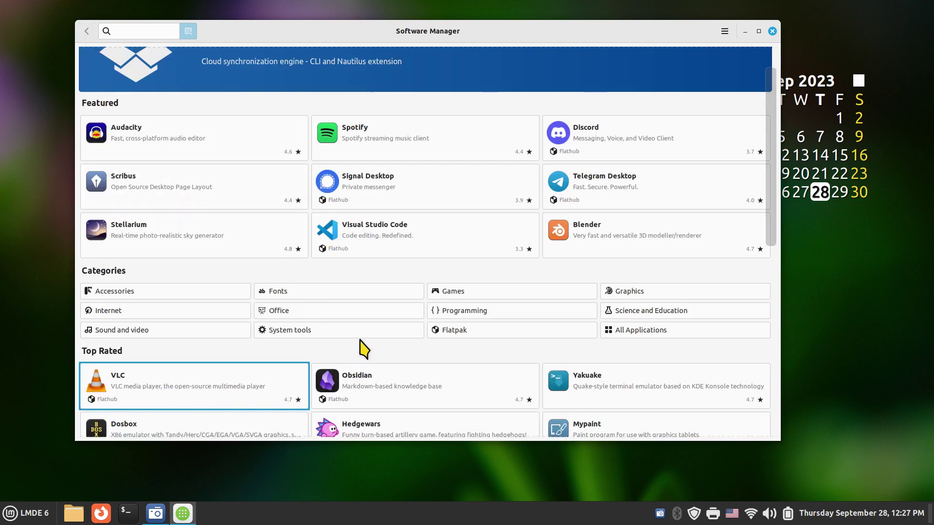
{"action": "left_click", "coordinate": [488, 294]}
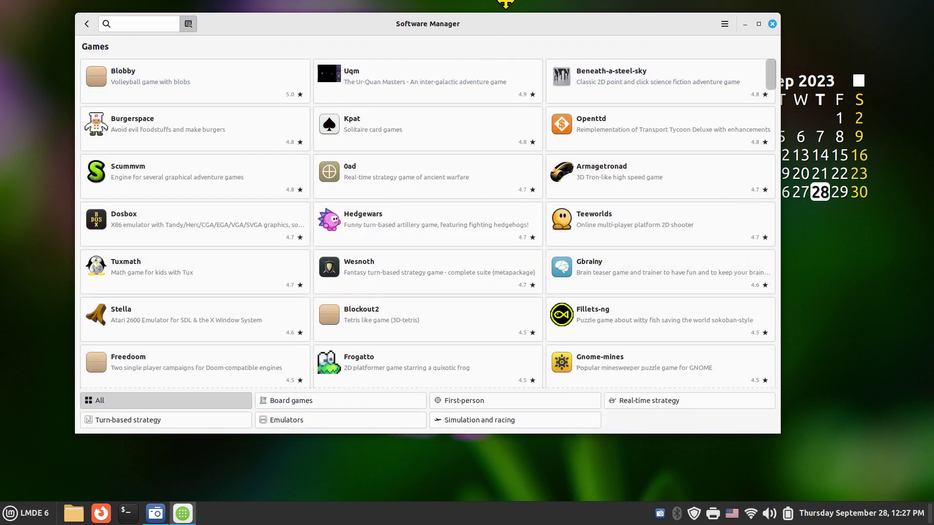
Maximize the Software Manager window, and restore it to a floating window lower on the desktop
{"action": "key", "text": "super+Up"}
{"action": "key", "text": "super+Up"}
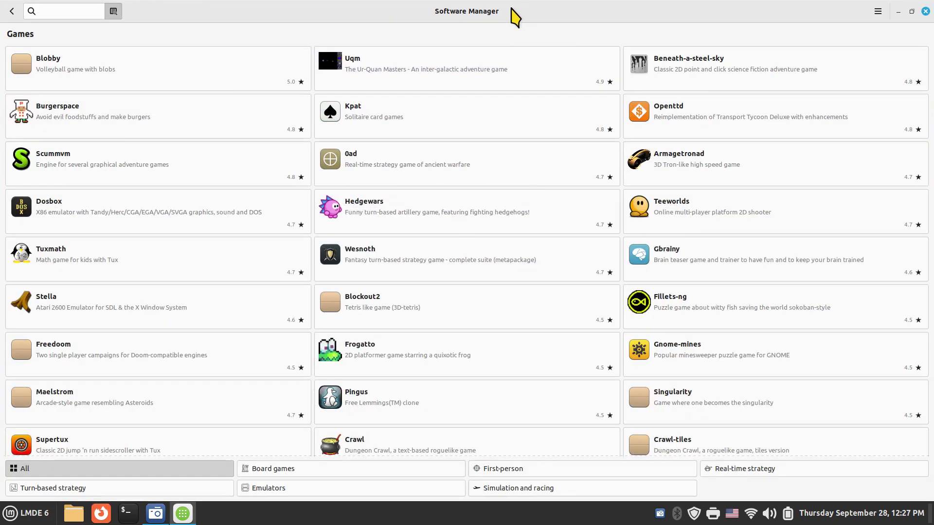
{"action": "left_click_drag", "start_coordinate": [513, 17], "coordinate": [532, 119]}
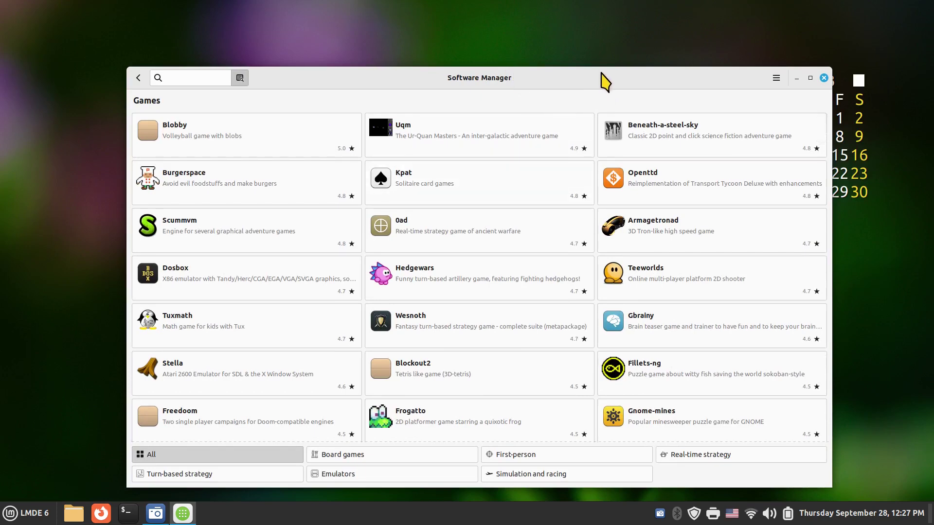
Check the Frogatto game's package details and return to the Software Manager home page
{"action": "left_click", "coordinate": [409, 422]}
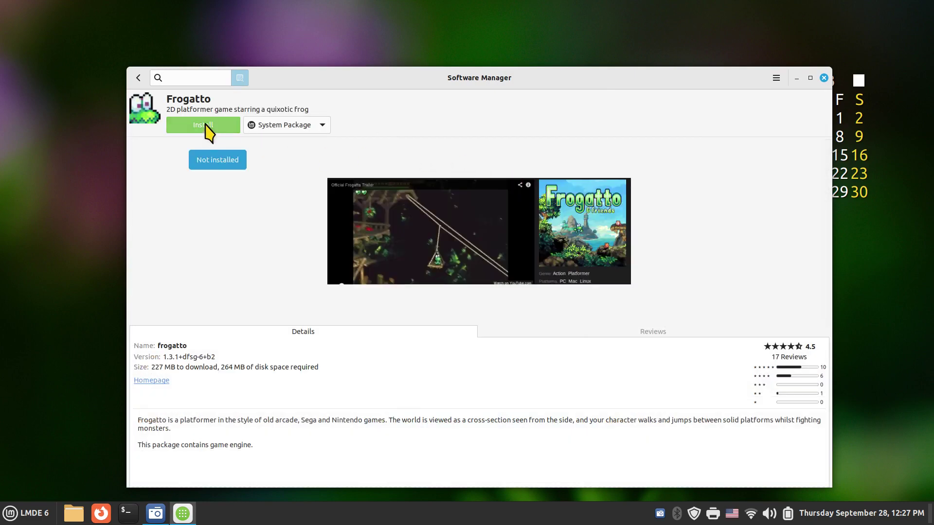
{"action": "left_click", "coordinate": [139, 77]}
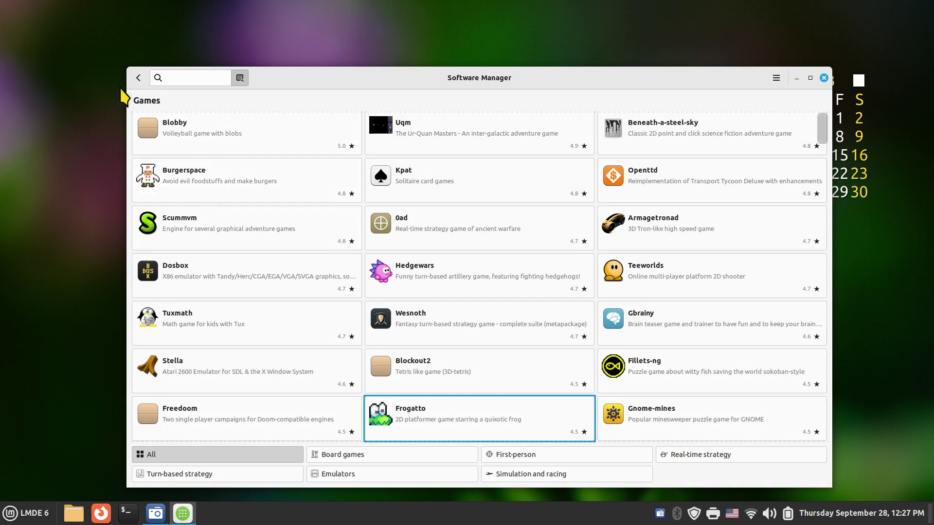
{"action": "left_click", "coordinate": [138, 78]}
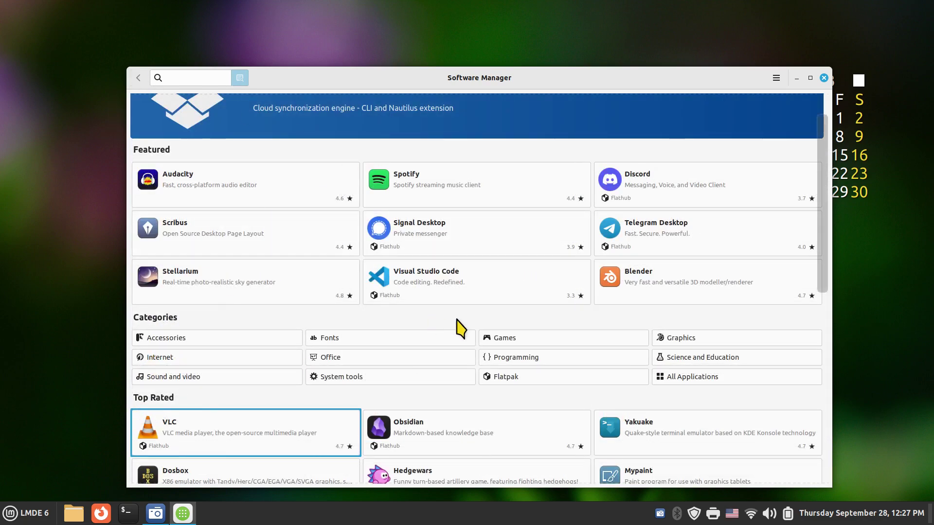
Check Software Manager's version in its About information, and close the program
{"action": "scroll", "coordinate": [459, 328], "scroll_direction": "down", "scroll_amount": 4}
{"action": "scroll", "coordinate": [463, 323], "scroll_direction": "up", "scroll_amount": 5}
{"action": "left_click", "coordinate": [776, 78]}
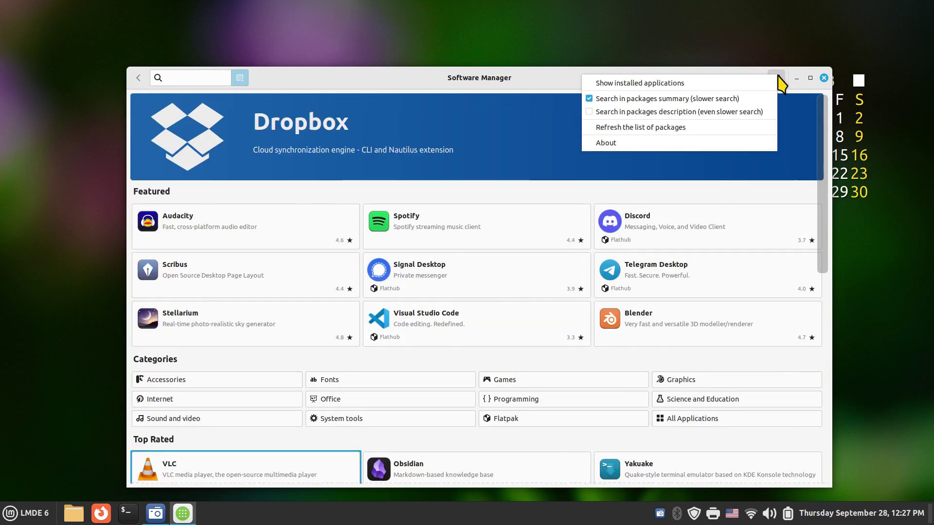
{"action": "left_click", "coordinate": [690, 143]}
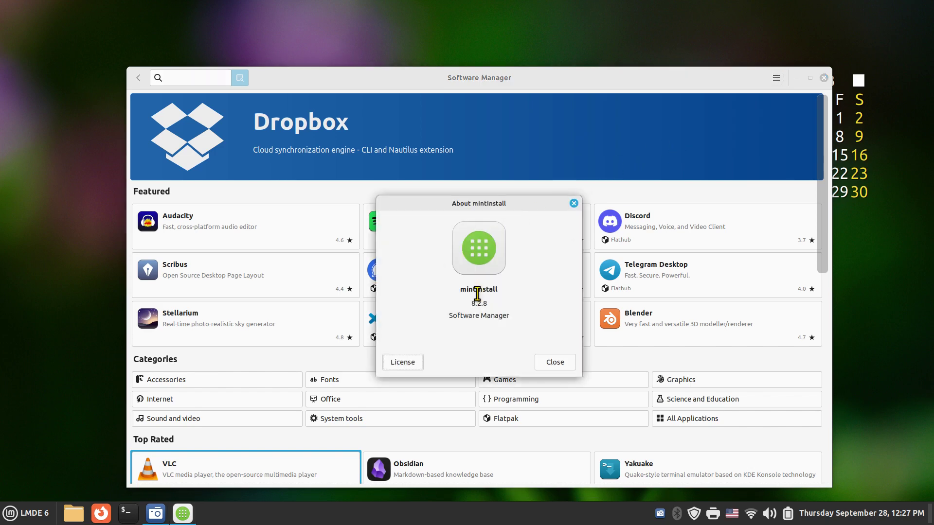
{"action": "left_click", "coordinate": [554, 365]}
{"action": "left_click", "coordinate": [823, 78]}
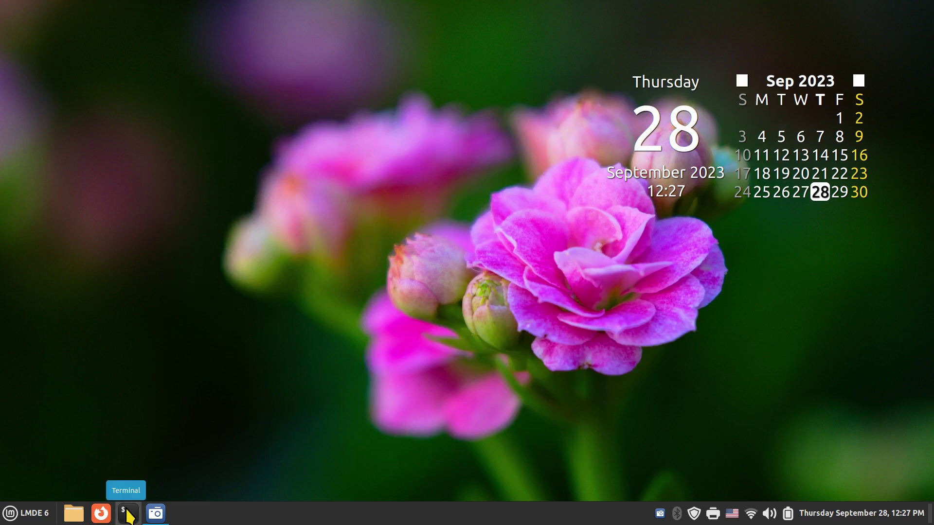
Open the Firefox web browser and restore its maximized window to a floating one
{"action": "mouse_move", "coordinate": [155, 517]}
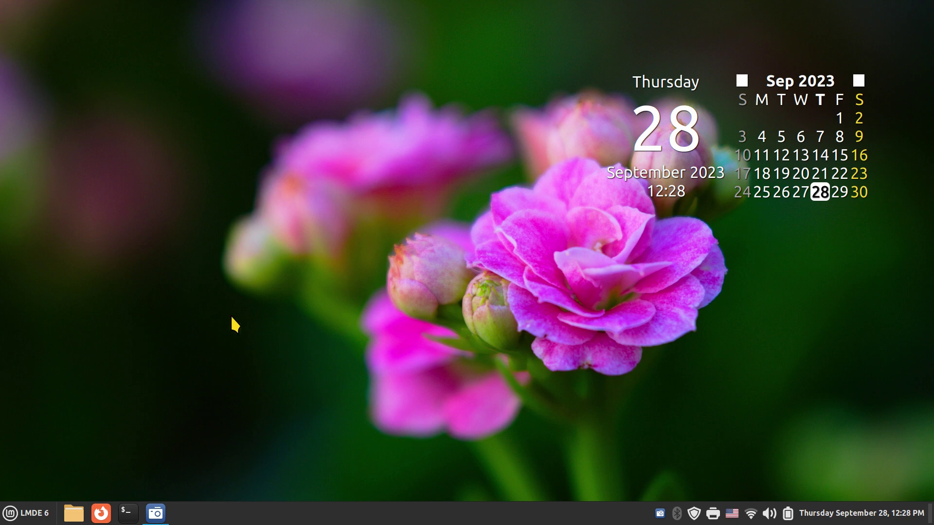
{"action": "left_click", "coordinate": [101, 513]}
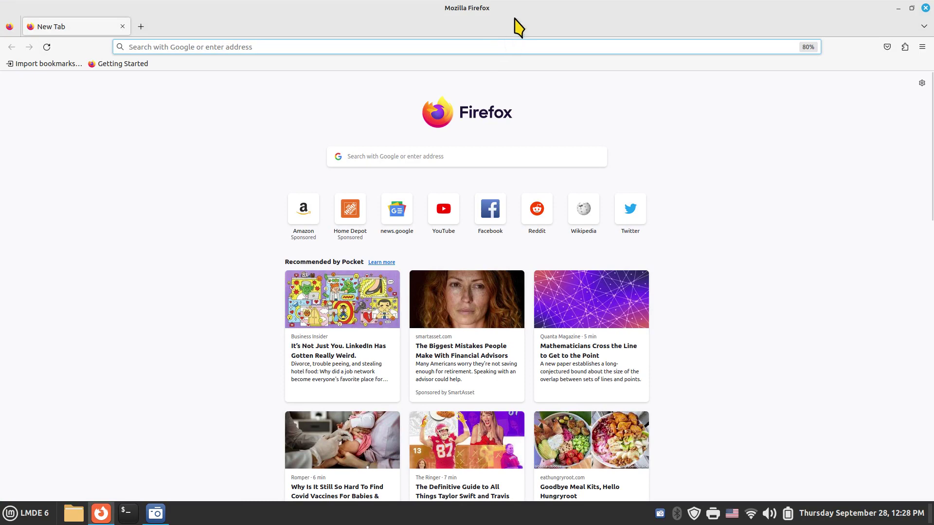
{"action": "left_click_drag", "start_coordinate": [515, 5], "coordinate": [511, 39]}
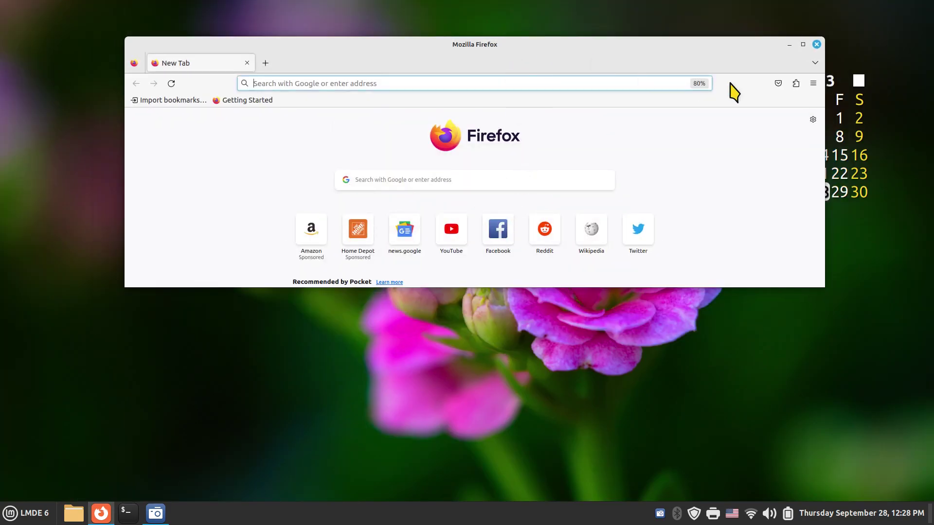
Load Google News from the new tab's news.google shortcut and maximize the browser window
{"action": "left_click", "coordinate": [407, 230]}
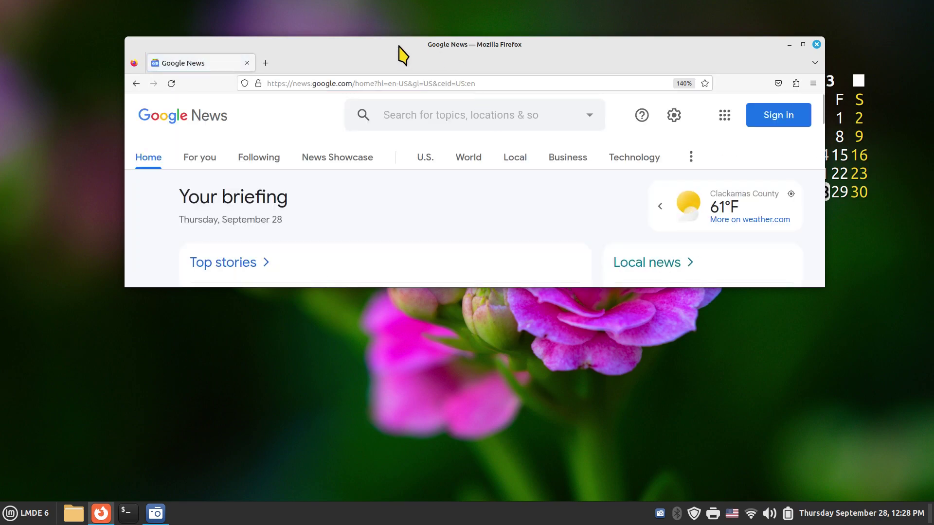
{"action": "left_click_drag", "start_coordinate": [400, 47], "coordinate": [406, 4]}
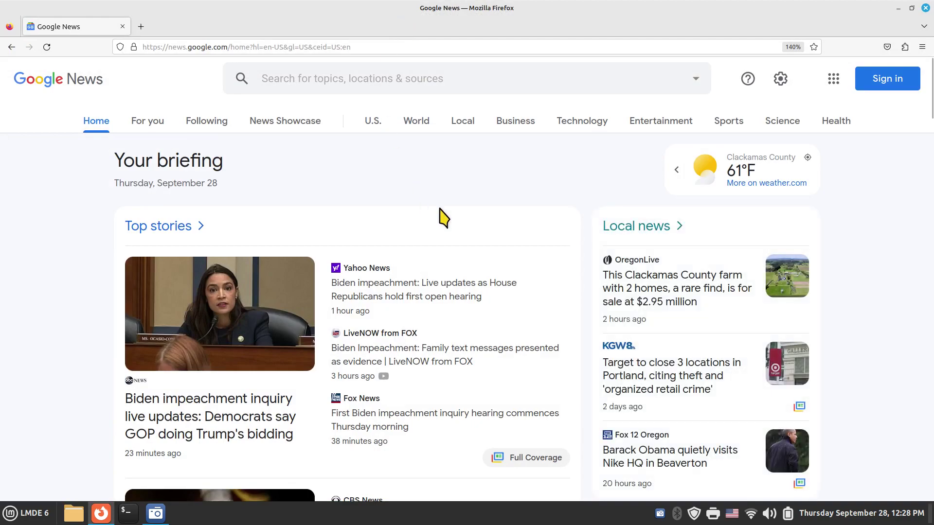
Demonstrate page zooming by shrinking the Google News page and enlarging it back to 140%
{"action": "key", "text": "ctrl+minus"}
{"action": "key", "text": "ctrl+minus"}
{"action": "key", "text": "ctrl+minus"}
{"action": "key", "text": "ctrl+minus"}
{"action": "key", "text": "ctrl+minus"}
{"action": "key", "text": "ctrl+minus"}
{"action": "key", "text": "ctrl+plus"}
{"action": "key", "text": "ctrl+plus"}
{"action": "key", "text": "ctrl+plus"}
{"action": "key", "text": "ctrl+plus"}
{"action": "key", "text": "ctrl+plus"}
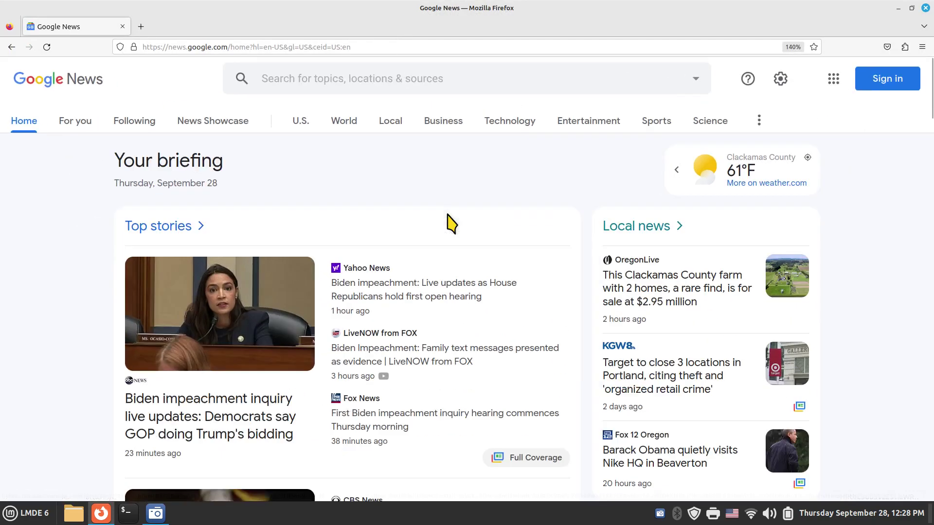
Zoom the Google News page out to 30%
{"action": "key", "text": "ctrl+minus"}
{"action": "key", "text": "ctrl+minus"}
{"action": "key", "text": "ctrl+minus"}
{"action": "key", "text": "ctrl+minus"}
{"action": "key", "text": "ctrl+minus"}
{"action": "key", "text": "ctrl+minus"}
{"action": "key", "text": "ctrl+minus"}
{"action": "key", "text": "ctrl+minus"}
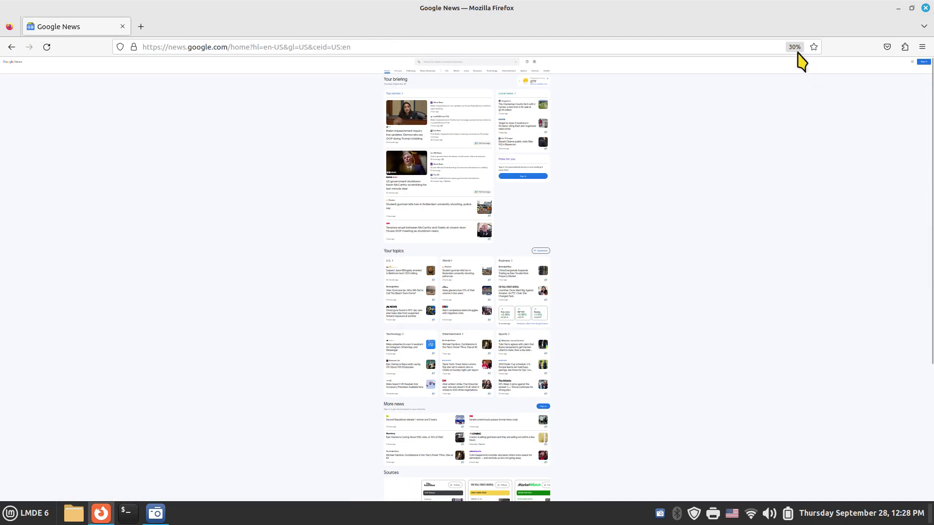
Reset the Google News page's zoom level and enlarge the page to 500%
{"action": "left_click", "coordinate": [794, 47]}
{"action": "key", "text": "ctrl+plus"}
{"action": "key", "text": "ctrl+plus"}
{"action": "key", "text": "ctrl+plus"}
{"action": "key", "text": "ctrl+plus"}
{"action": "key", "text": "ctrl+plus"}
{"action": "key", "text": "ctrl+plus"}
{"action": "key", "text": "ctrl+plus"}
{"action": "key", "text": "ctrl+plus"}
{"action": "key", "text": "ctrl+plus"}
{"action": "key", "text": "ctrl+plus"}
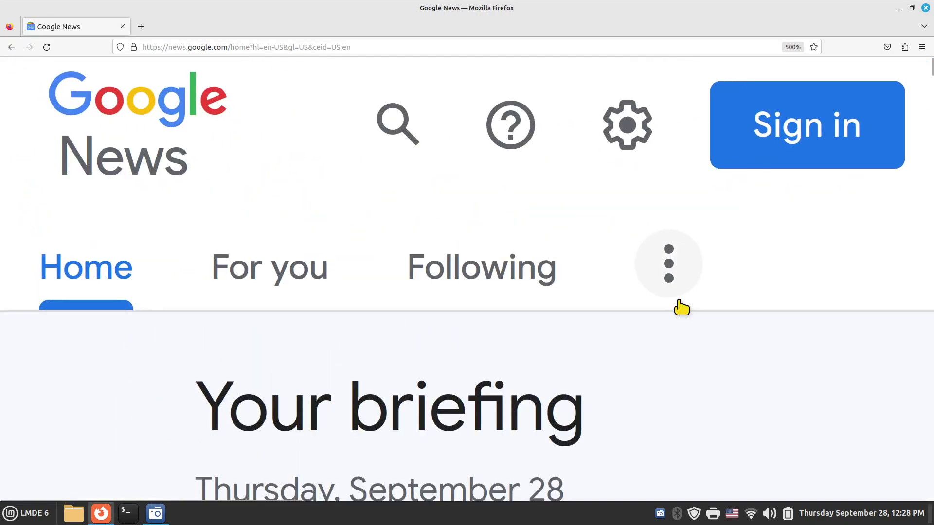
Reduce the Google News page's zoom to 90%, look over the headlines, and enlarge the page to 150%
{"action": "scroll", "coordinate": [605, 223], "scroll_direction": "down", "scroll_amount": 3}
{"action": "scroll", "coordinate": [604, 222], "scroll_direction": "down", "scroll_amount": 8}
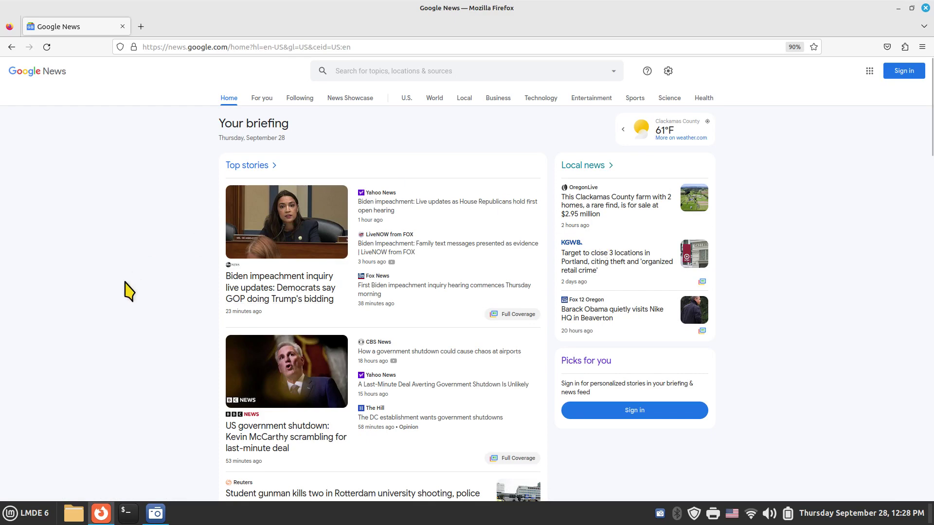
{"action": "scroll", "coordinate": [122, 287], "scroll_direction": "down", "scroll_amount": 3}
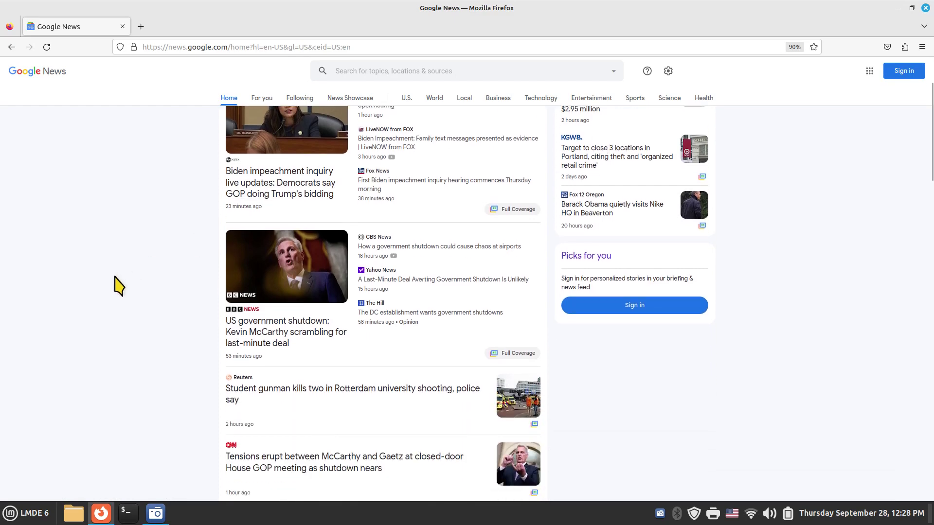
{"action": "scroll", "coordinate": [119, 284], "scroll_direction": "up", "scroll_amount": 3}
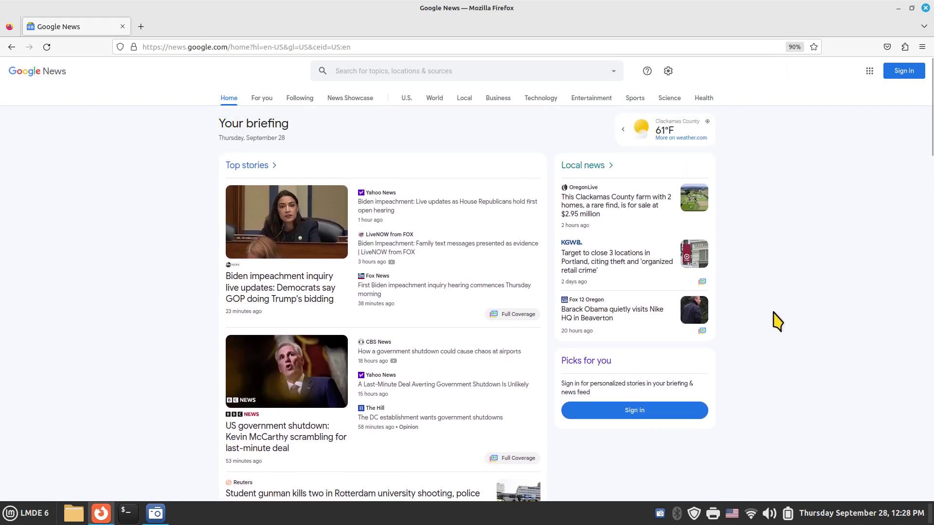
{"action": "key", "text": "ctrl+plus"}
{"action": "key", "text": "ctrl+plus"}
{"action": "key", "text": "ctrl+plus"}
{"action": "key", "text": "ctrl+plus"}
{"action": "key", "text": "ctrl+plus"}
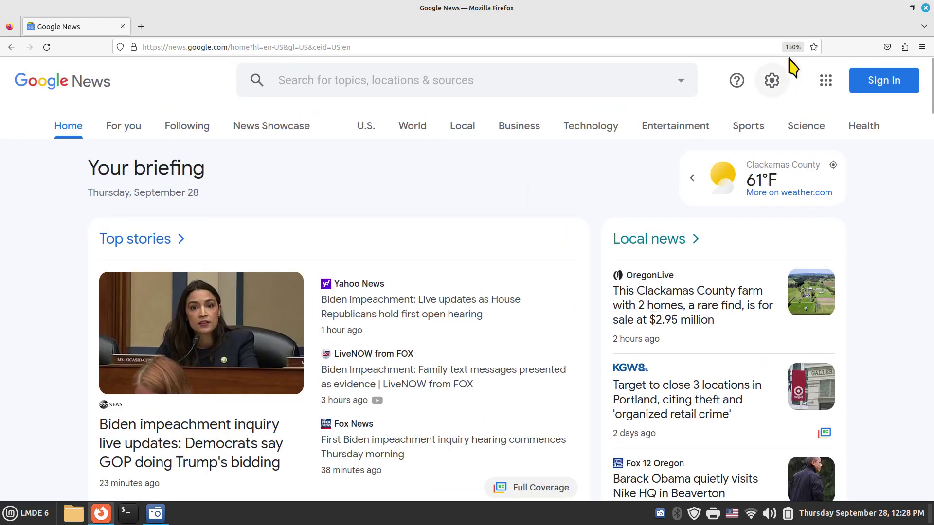
Open the Swiss glaciers, Lina Khan, NYC ghost guns and Italy's Lampedusa stories in background tabs
{"action": "scroll", "coordinate": [439, 187], "scroll_direction": "down", "scroll_amount": 10}
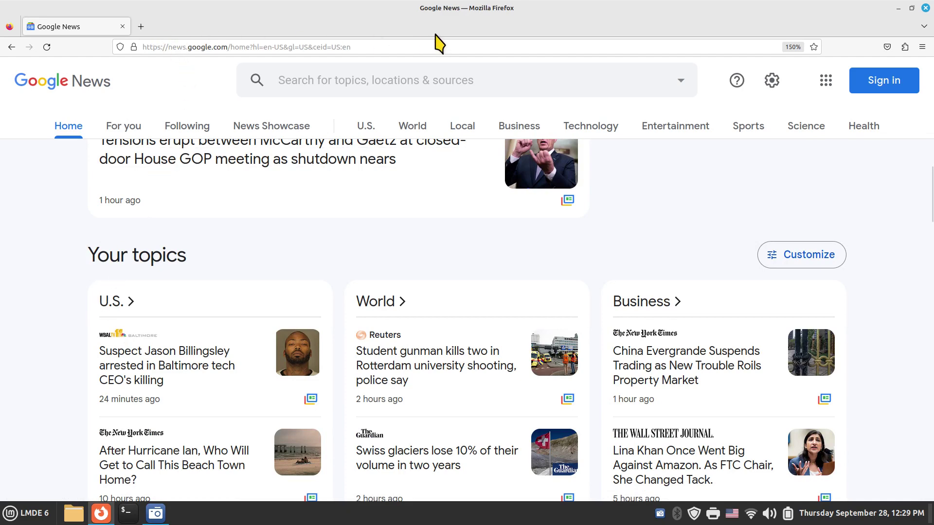
{"action": "scroll", "coordinate": [428, 279], "scroll_direction": "down", "scroll_amount": 3}
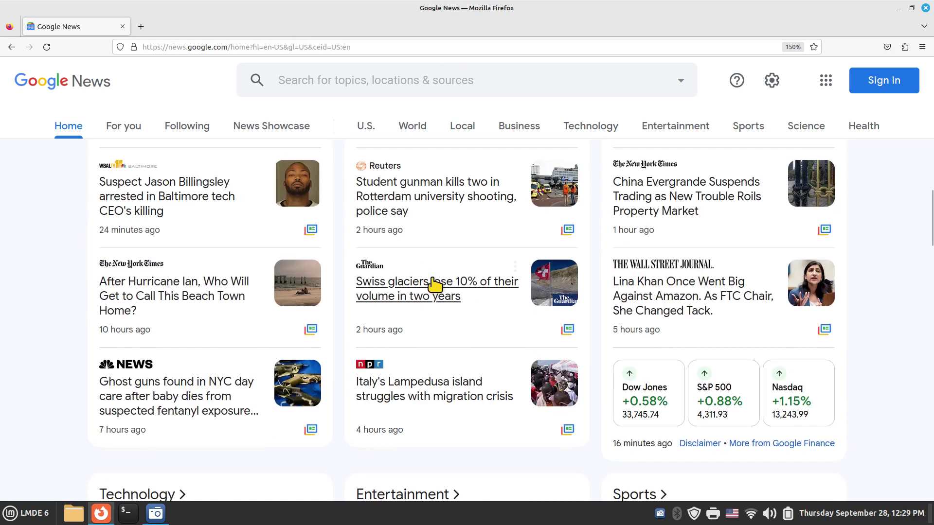
{"action": "middle_click", "coordinate": [392, 291]}
{"action": "middle_click", "coordinate": [654, 291]}
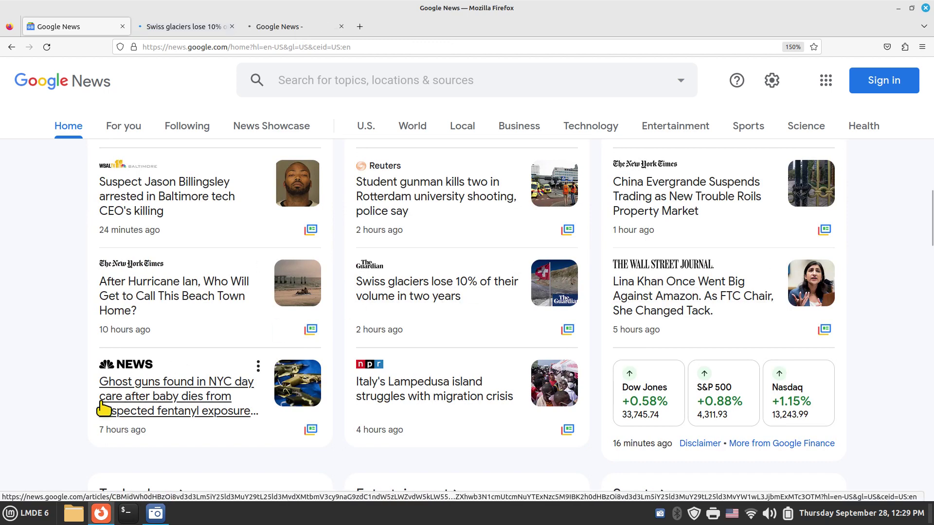
{"action": "middle_click", "coordinate": [104, 406]}
{"action": "scroll", "coordinate": [385, 372], "scroll_direction": "up", "scroll_amount": 2}
{"action": "middle_click", "coordinate": [440, 481]}
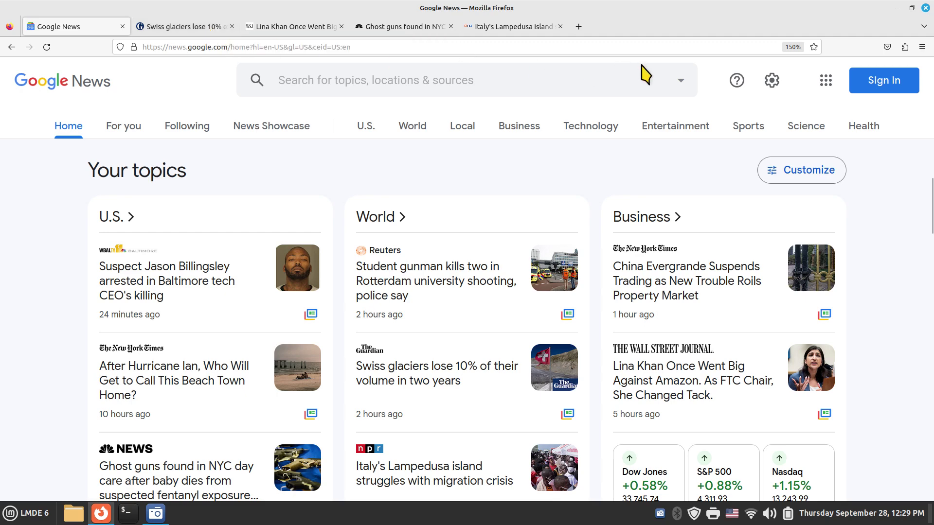
Restore the maximized browser window to its smaller size and view the NBC ghost guns and NPR Lampedusa articles
{"action": "left_click_drag", "start_coordinate": [625, 10], "coordinate": [628, 56]}
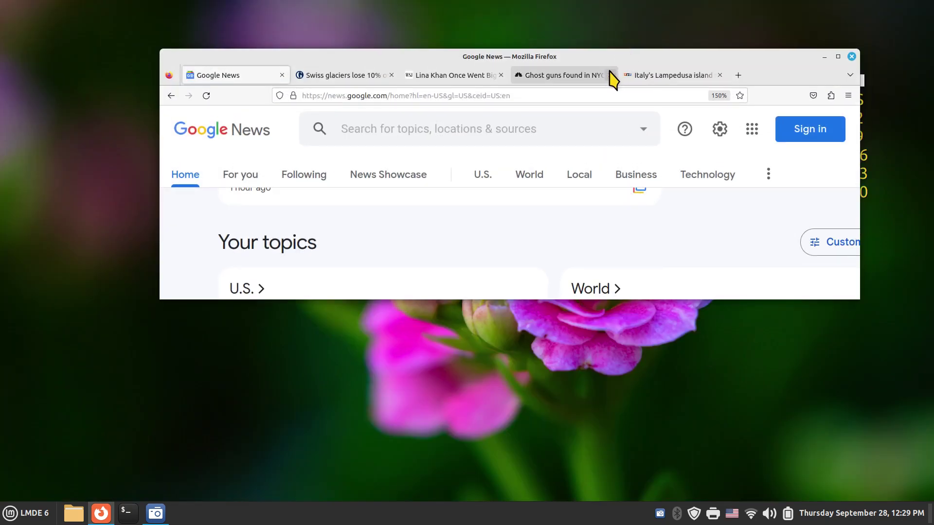
{"action": "left_click", "coordinate": [595, 77]}
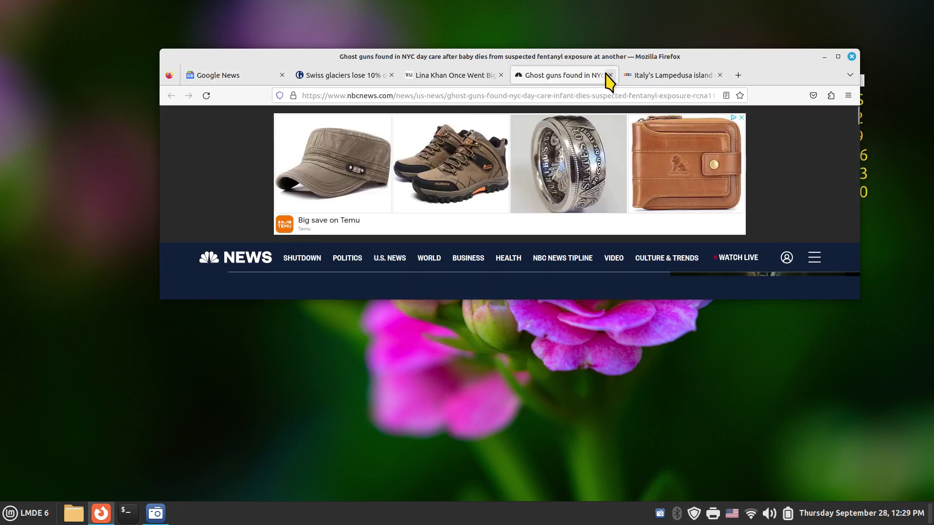
{"action": "left_click", "coordinate": [647, 77]}
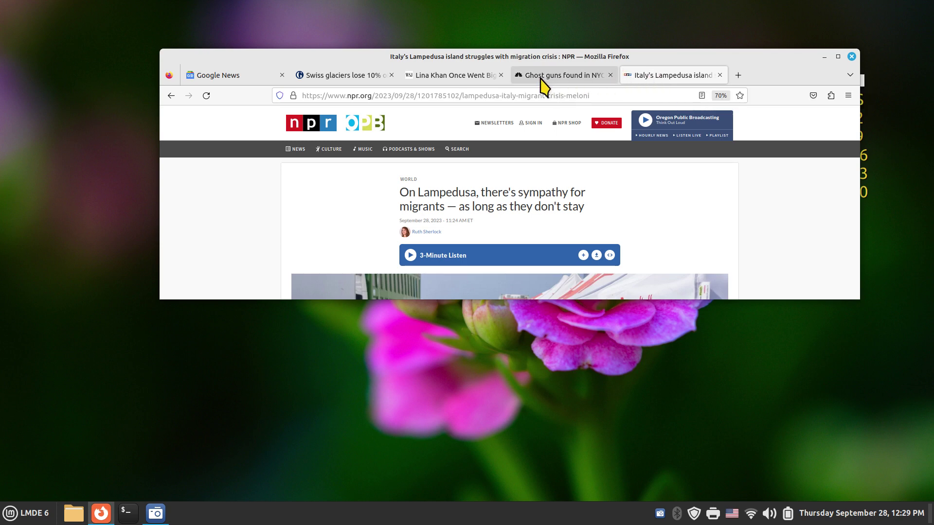
Close all four article tabs and the remaining Google News tab so the browser shuts
{"action": "middle_click", "coordinate": [348, 78]}
{"action": "middle_click", "coordinate": [460, 78]}
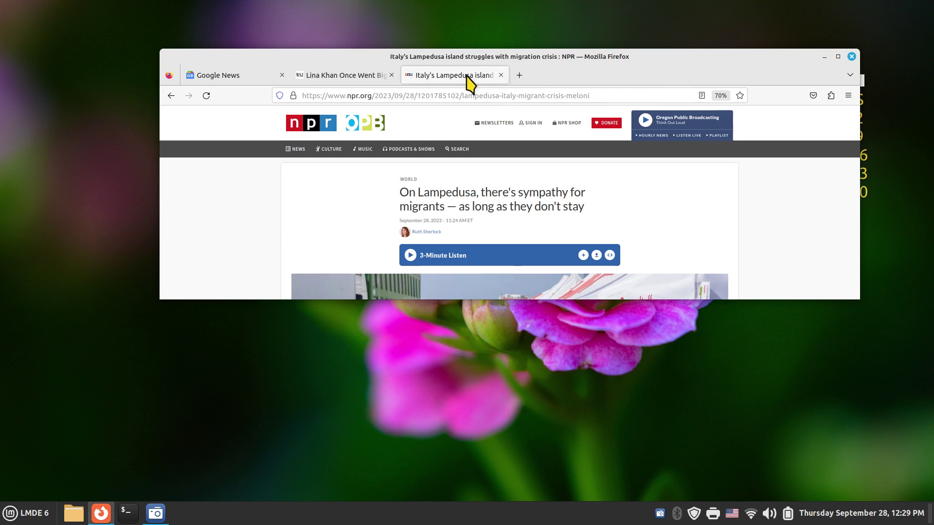
{"action": "middle_click", "coordinate": [437, 78]}
{"action": "middle_click", "coordinate": [343, 78]}
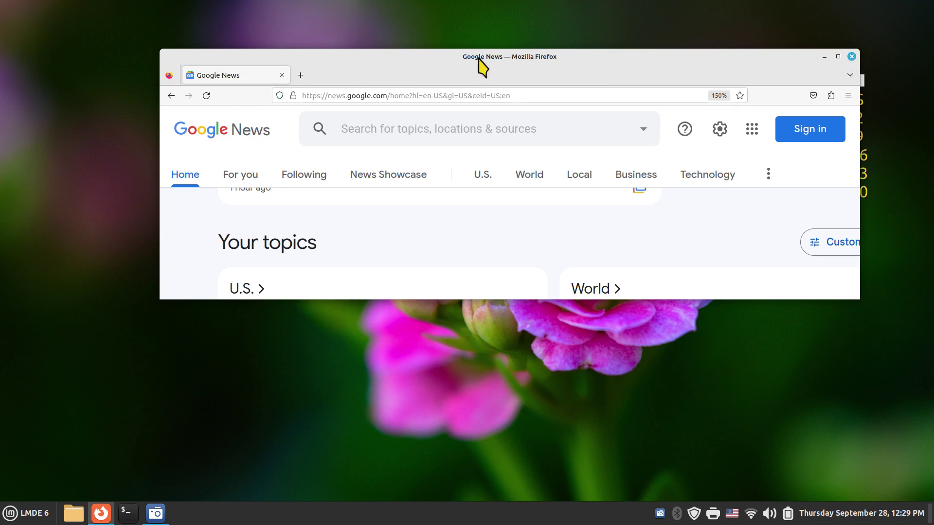
{"action": "middle_click", "coordinate": [236, 77]}
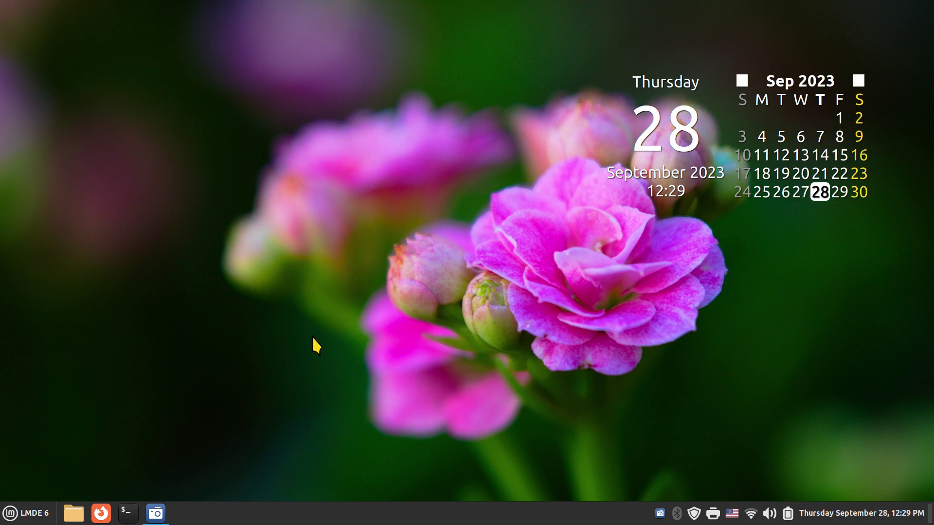
Open the Home folder in the file manager and reposition its window near the desktop's upper middle
{"action": "left_click", "coordinate": [80, 510]}
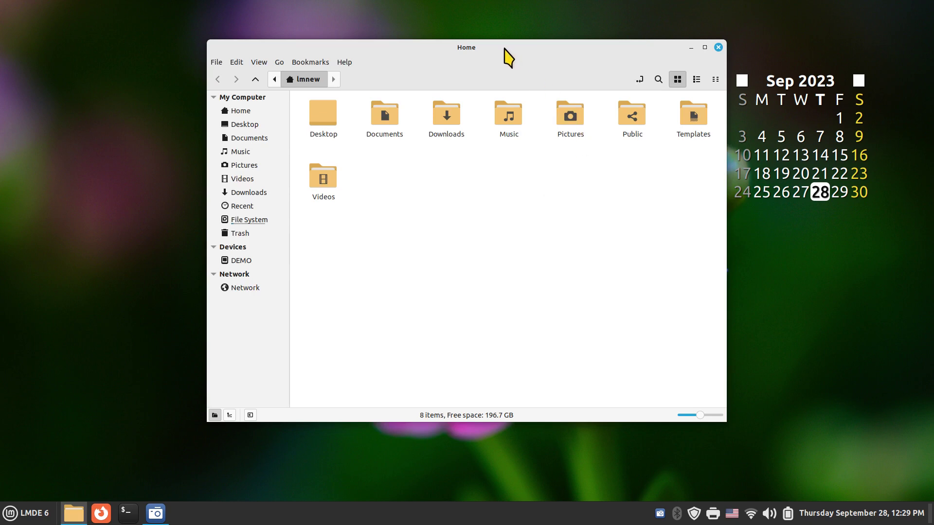
{"action": "left_click_drag", "start_coordinate": [505, 48], "coordinate": [441, 71]}
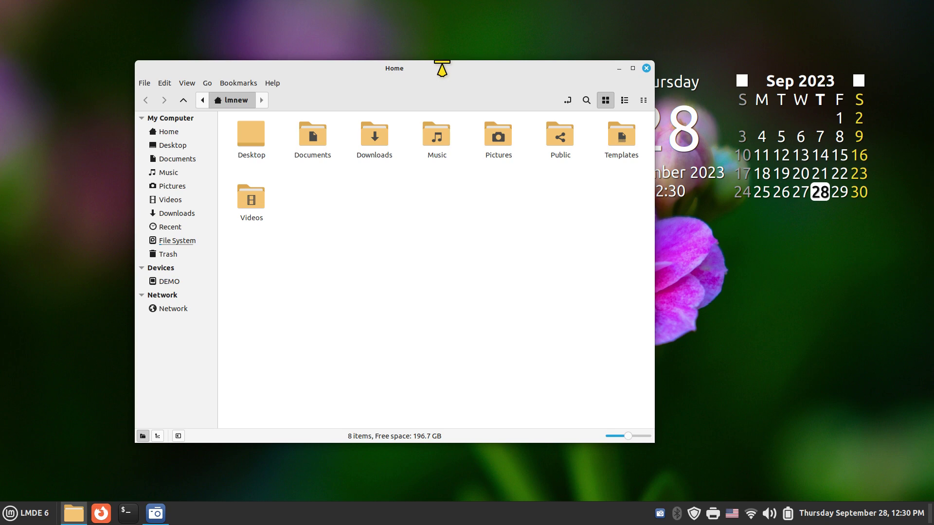
{"action": "left_click_drag", "start_coordinate": [442, 71], "coordinate": [458, 42]}
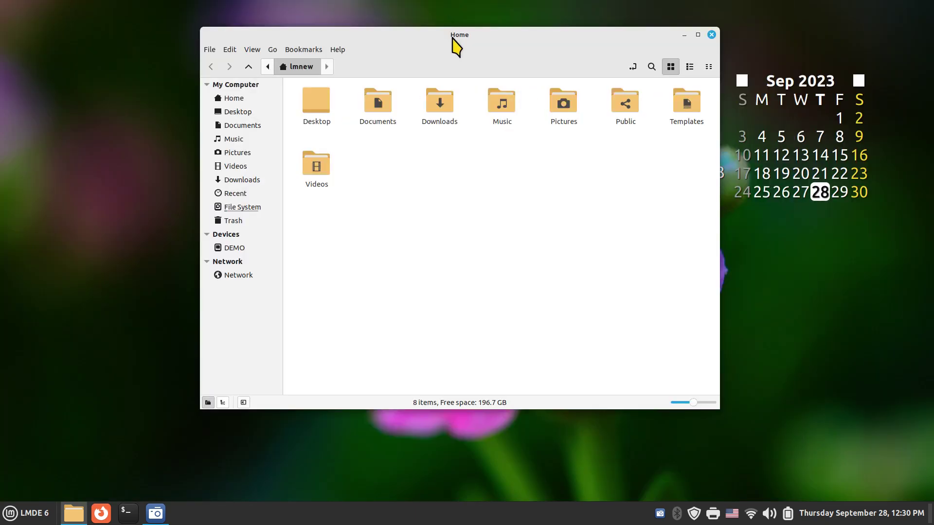
Show the Home window's management options, and demonstrate maximizing and restoring the window twice
{"action": "right_click", "coordinate": [491, 36]}
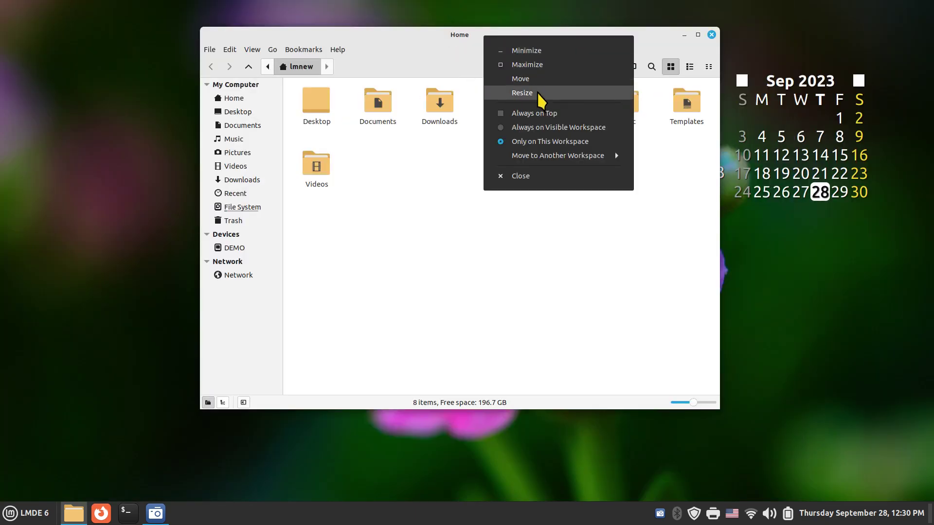
{"action": "left_click", "coordinate": [698, 34]}
{"action": "left_click", "coordinate": [698, 35]}
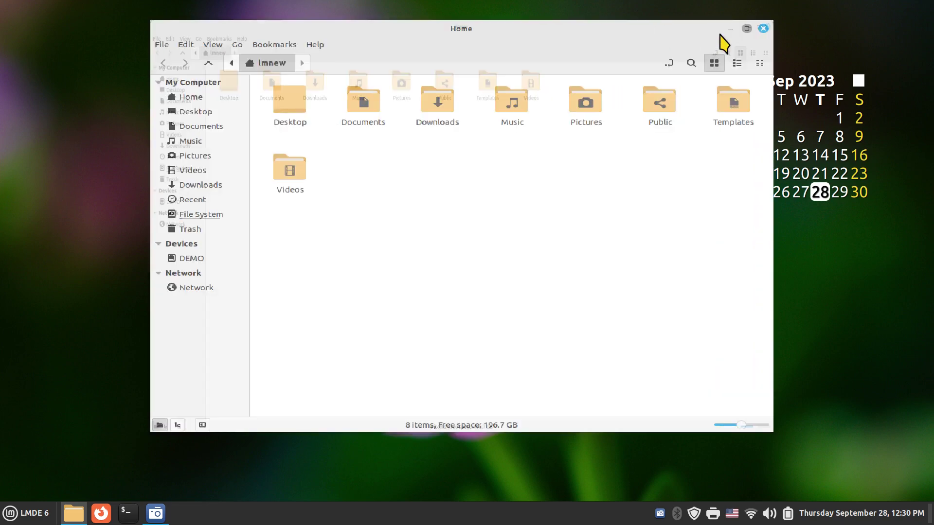
{"action": "left_click", "coordinate": [910, 8]}
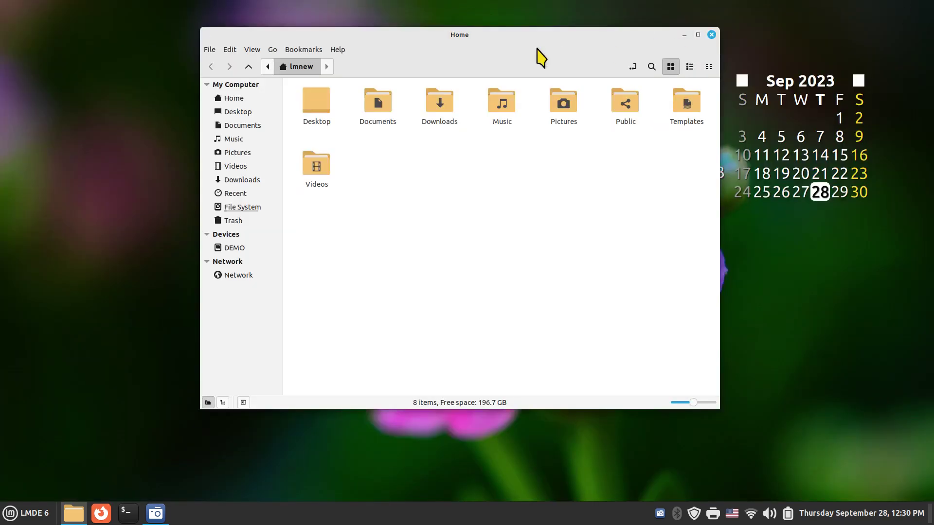
{"action": "double_click", "coordinate": [358, 33]}
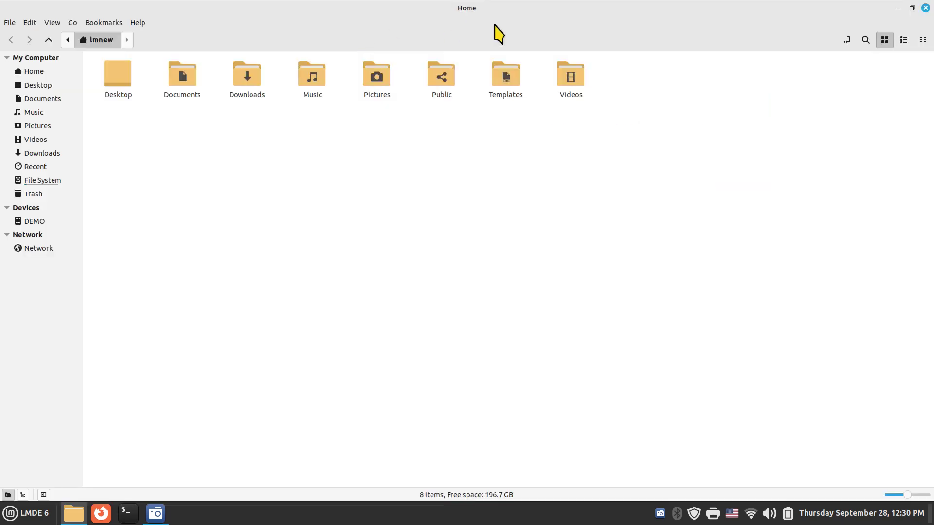
{"action": "double_click", "coordinate": [694, 9]}
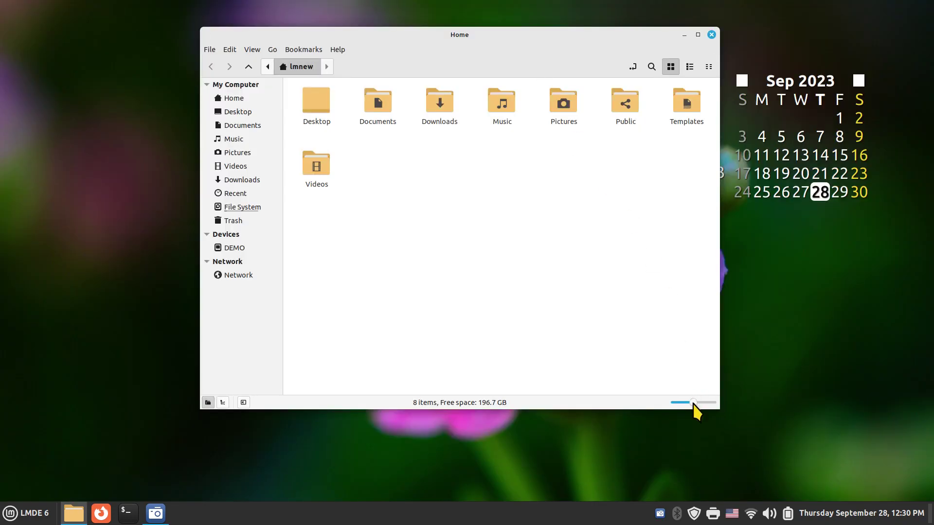
Enlarge the Home folder's icons one level, review the available view zoom options, and shrink the icons back
{"action": "mouse_move", "coordinate": [693, 404]}
{"action": "left_mouse_down"}
{"action": "mouse_move", "coordinate": [682, 403]}
{"action": "mouse_move", "coordinate": [700, 404]}
{"action": "left_mouse_up"}
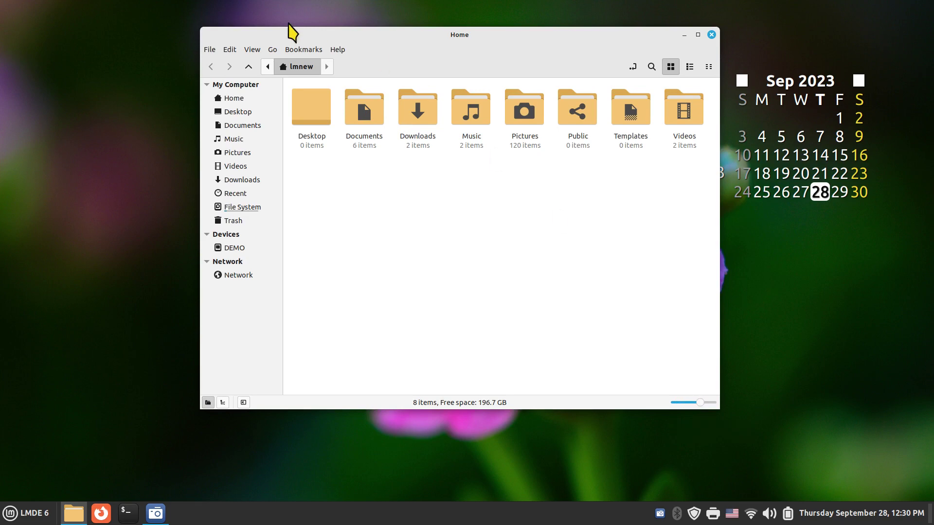
{"action": "left_click", "coordinate": [252, 49]}
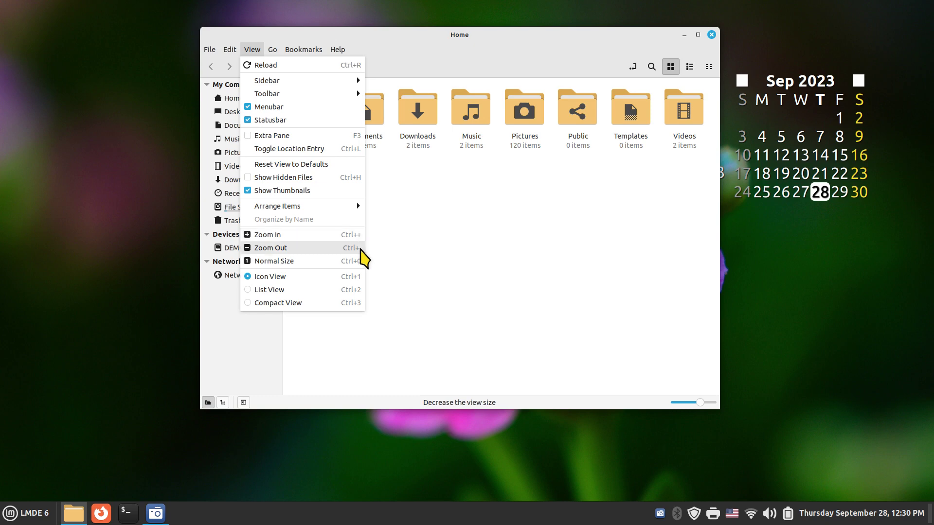
{"action": "left_click", "coordinate": [492, 245]}
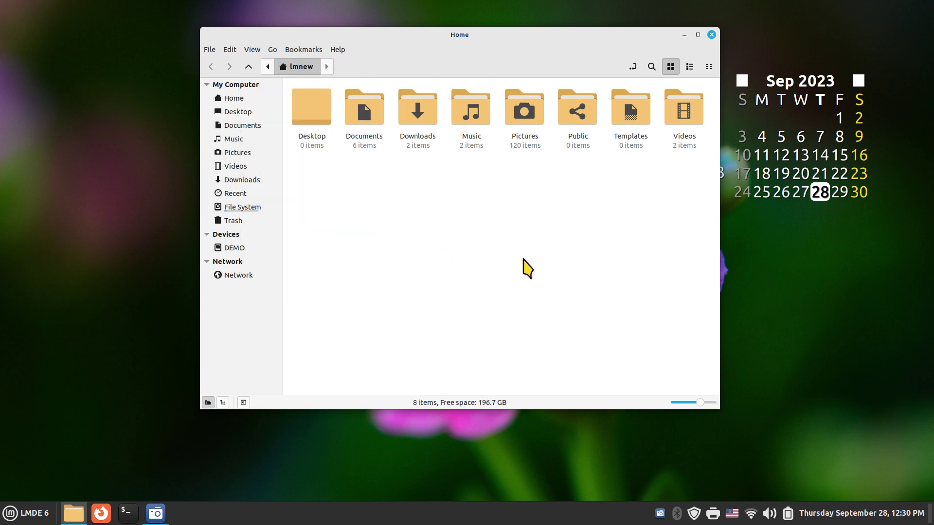
{"action": "key", "text": "ctrl+minus"}
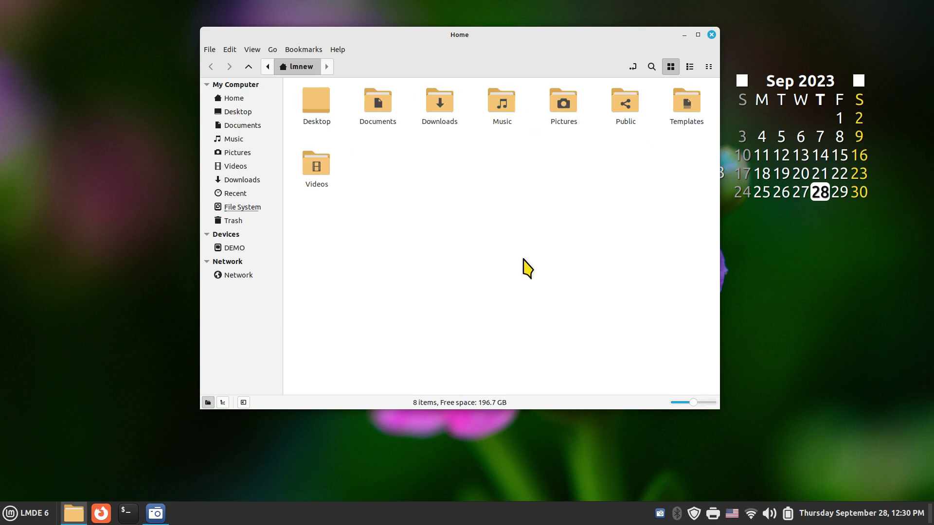
Enlarge the Home folder's icons to the maximum size and return them to normal size
{"action": "key", "text": "ctrl+plus"}
{"action": "key", "text": "ctrl+plus"}
{"action": "key", "text": "ctrl+plus"}
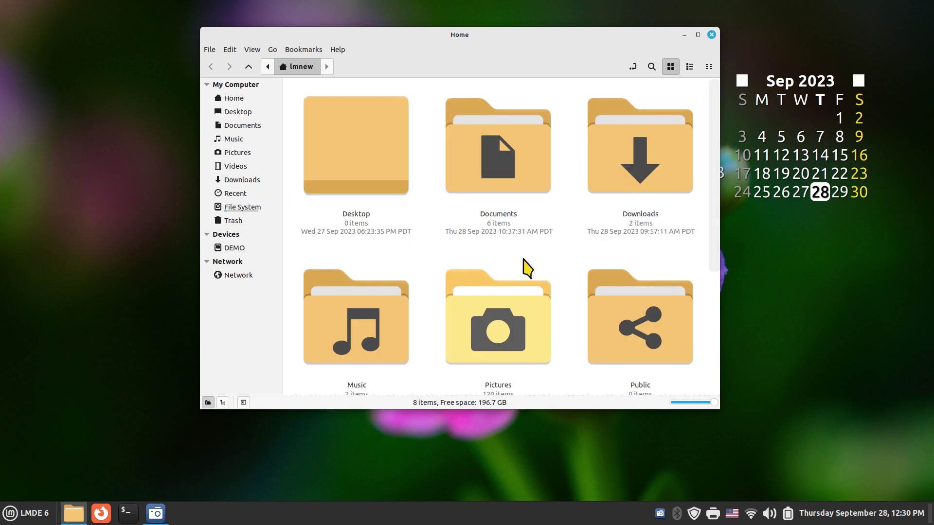
{"action": "key", "text": "ctrl+minus"}
{"action": "key", "text": "ctrl+minus"}
{"action": "key", "text": "ctrl+minus"}
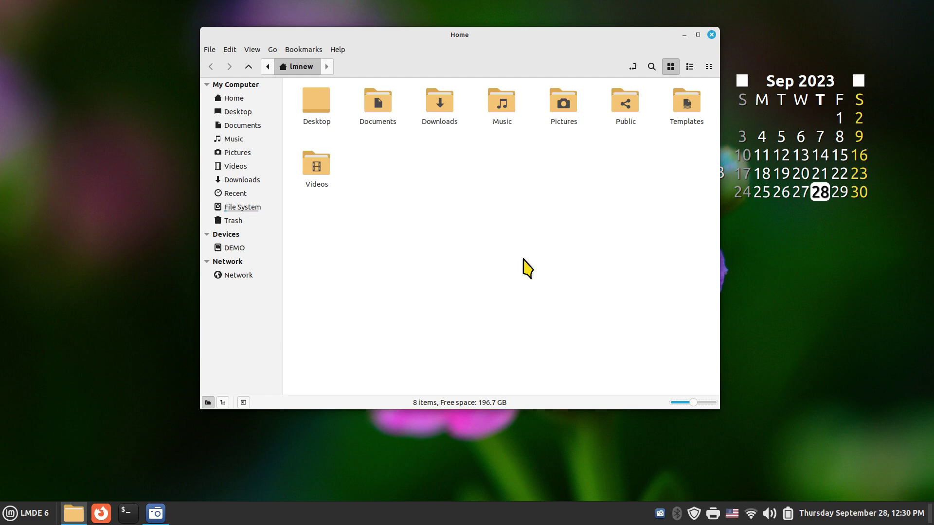
Enlarge the Home folder's icons again and shrink them down to the smallest size
{"action": "key", "text": "ctrl+plus"}
{"action": "key", "text": "ctrl+plus"}
{"action": "key", "text": "ctrl+plus"}
{"action": "key", "text": "ctrl+minus"}
{"action": "key", "text": "ctrl+minus"}
{"action": "key", "text": "ctrl+minus"}
{"action": "key", "text": "ctrl+minus"}
{"action": "key", "text": "ctrl+minus"}
{"action": "key", "text": "ctrl+minus"}
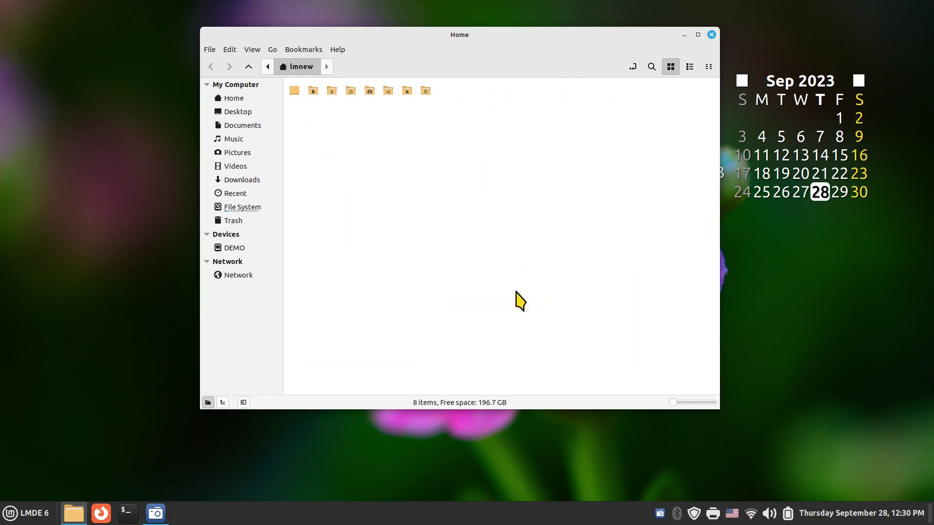
Cycle the Home folder's icon size between largest and smallest, leaving the icons at the largest size
{"action": "key", "text": "ctrl+plus"}
{"action": "key", "text": "ctrl+plus"}
{"action": "key", "text": "ctrl+plus"}
{"action": "key", "text": "ctrl+plus"}
{"action": "key", "text": "ctrl+plus"}
{"action": "key", "text": "ctrl+plus"}
{"action": "key", "text": "ctrl+minus"}
{"action": "key", "text": "ctrl+minus"}
{"action": "key", "text": "ctrl+minus"}
{"action": "key", "text": "ctrl+minus"}
{"action": "key", "text": "ctrl+minus"}
{"action": "key", "text": "ctrl+minus"}
{"action": "key", "text": "ctrl+plus"}
{"action": "key", "text": "ctrl+plus"}
{"action": "key", "text": "ctrl+plus"}
{"action": "key", "text": "ctrl+plus"}
{"action": "key", "text": "ctrl+plus"}
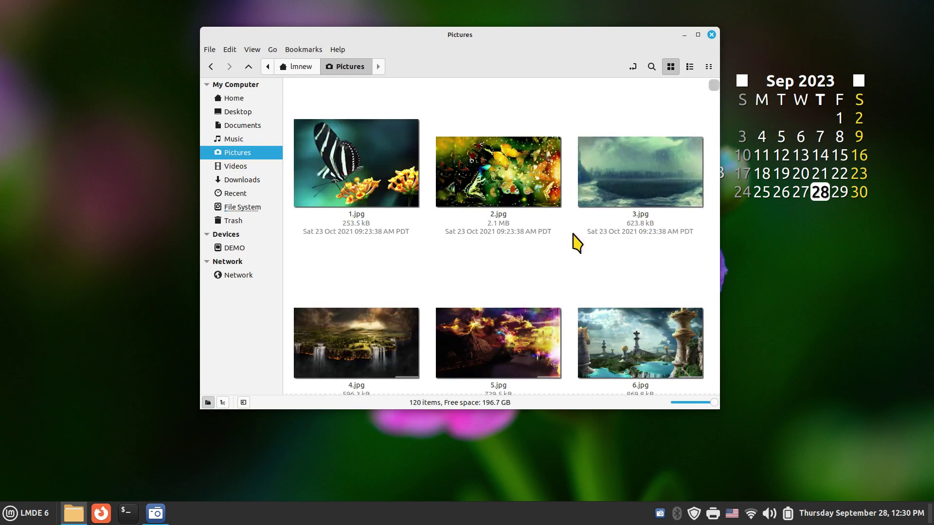
Shrink the Pictures folder's thumbnails to the smallest size and switch between Pictures and Home, ending in Home
{"action": "scroll", "coordinate": [577, 244], "scroll_direction": "down", "scroll_amount": 6}
{"action": "left_click", "coordinate": [229, 97]}
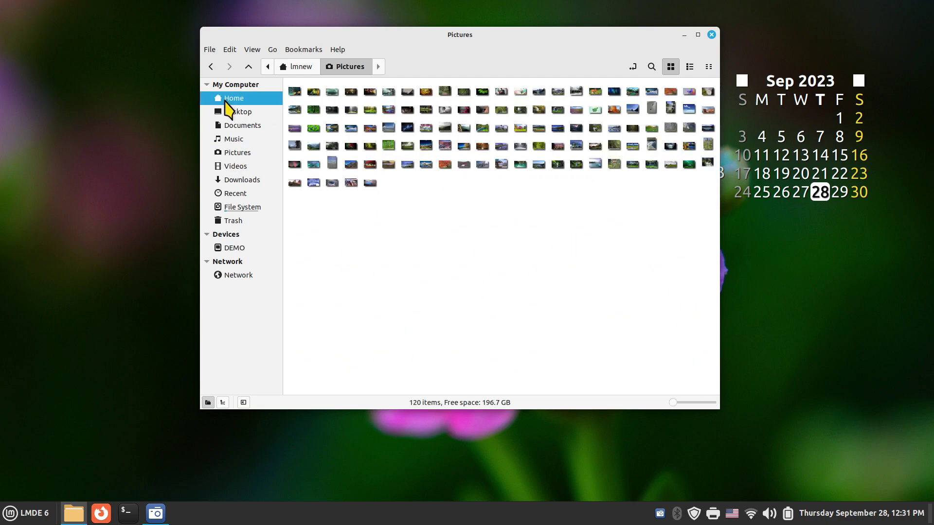
{"action": "left_click", "coordinate": [238, 154]}
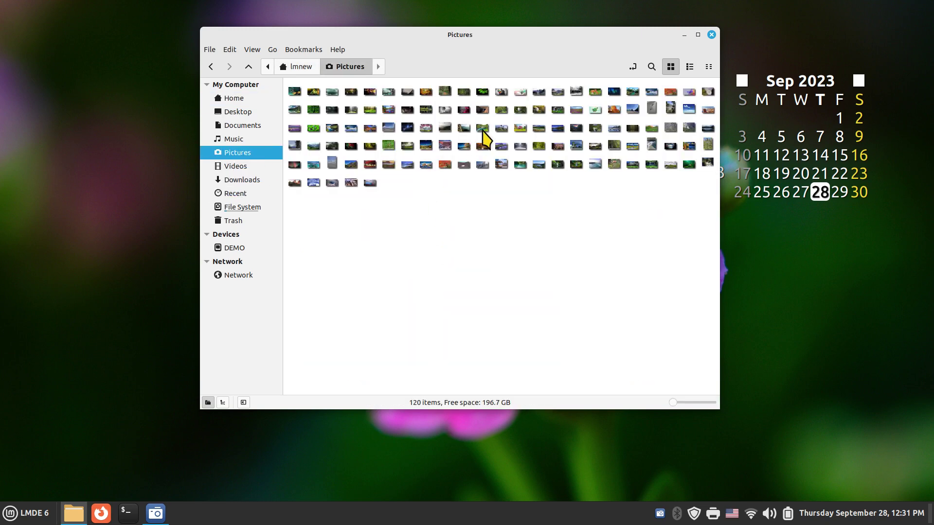
{"action": "left_click", "coordinate": [250, 100]}
Check the file manager's version in its About information, highlight the version number, and close the dialog
{"action": "left_click", "coordinate": [337, 50]}
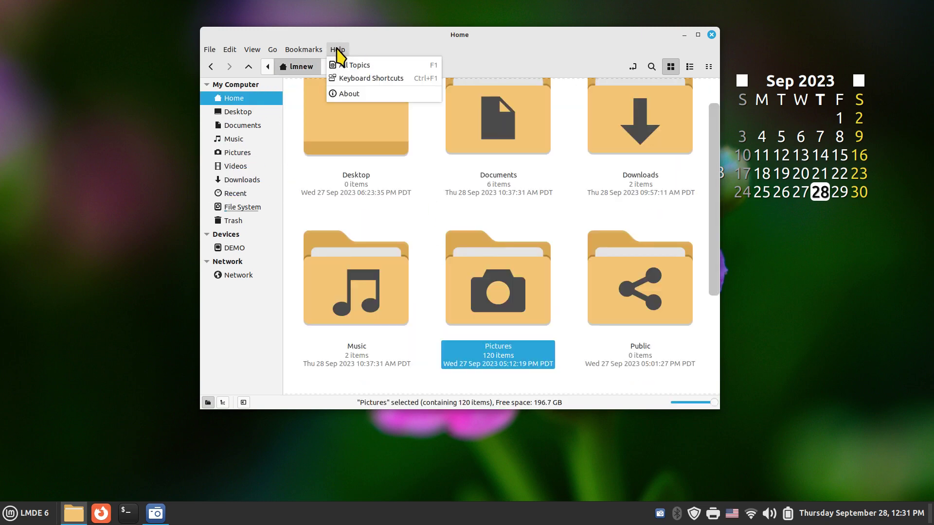
{"action": "left_click", "coordinate": [350, 92]}
{"action": "left_click_drag", "start_coordinate": [448, 251], "coordinate": [493, 251]}
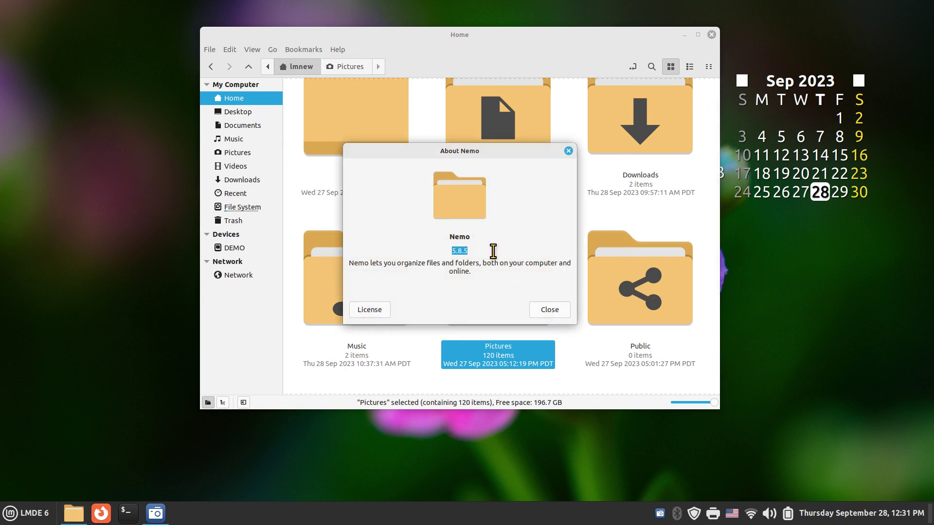
{"action": "left_click", "coordinate": [550, 311]}
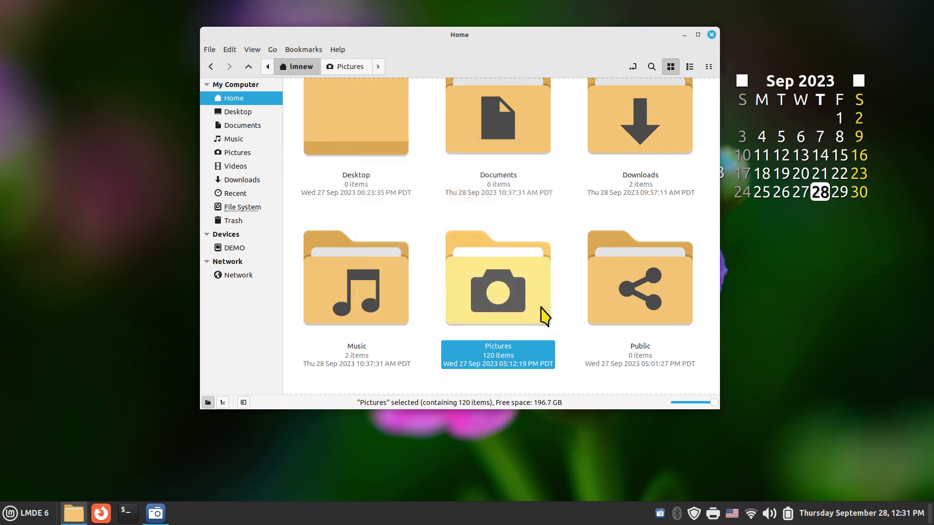
Open the Pictures folder, enlarge its thumbnails to the largest size, and scroll a little through the images
{"action": "left_click", "coordinate": [257, 167]}
{"action": "left_click", "coordinate": [258, 154]}
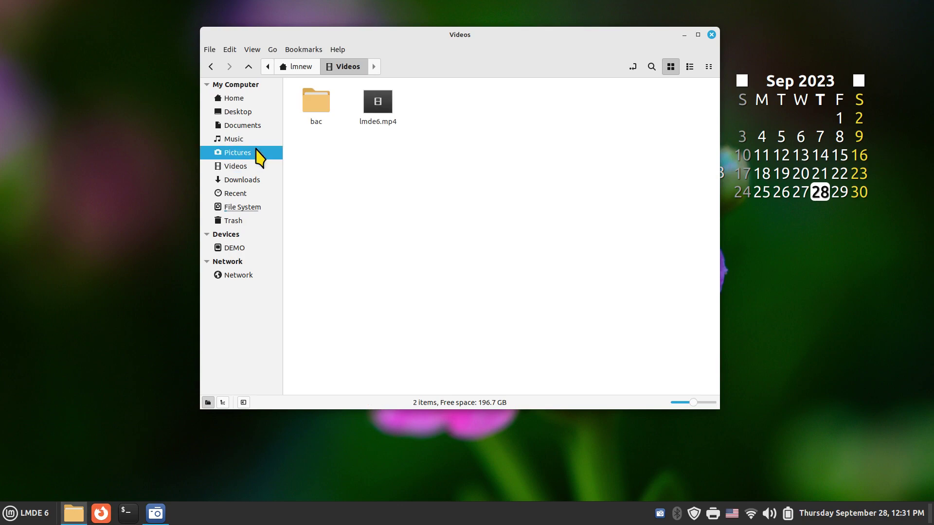
{"action": "scroll", "coordinate": [574, 249], "scroll_direction": "up", "scroll_amount": 5}
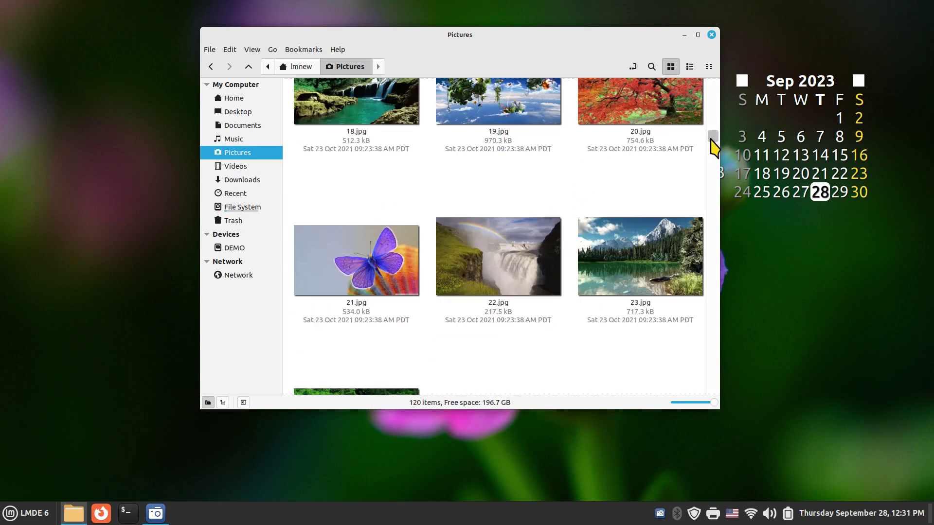
{"action": "mouse_move", "coordinate": [714, 139]}
{"action": "left_mouse_down"}
{"action": "mouse_move", "coordinate": [715, 167]}
{"action": "mouse_move", "coordinate": [712, 138]}
{"action": "left_mouse_up"}
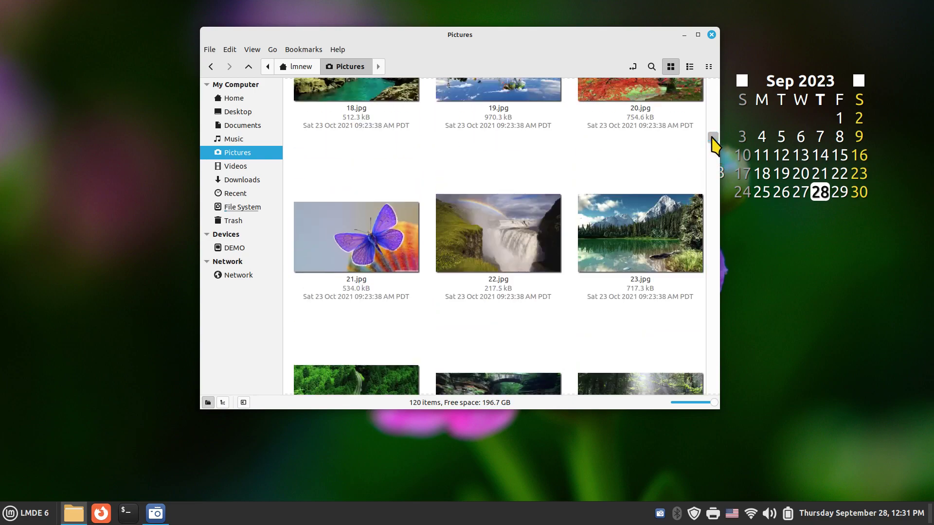
Maximize the Pictures window, scroll back up through the large thumbnails, and restore the window to its smaller size
{"action": "double_click", "coordinate": [494, 32]}
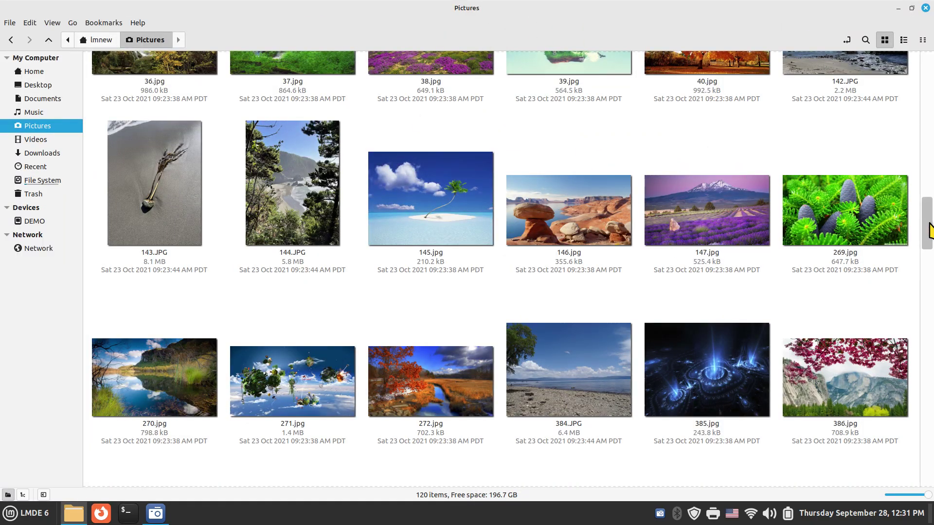
{"action": "left_click_drag", "start_coordinate": [928, 217], "coordinate": [929, 105]}
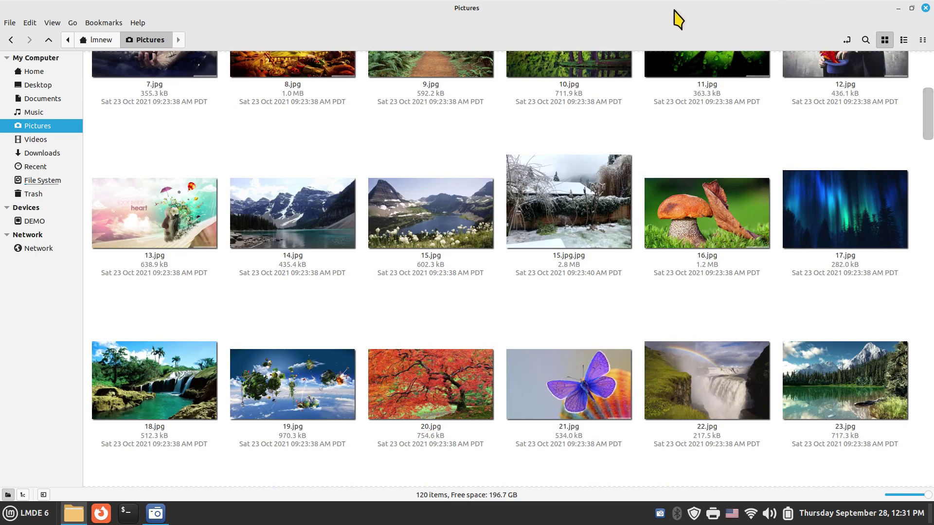
{"action": "left_click_drag", "start_coordinate": [673, 10], "coordinate": [669, 48]}
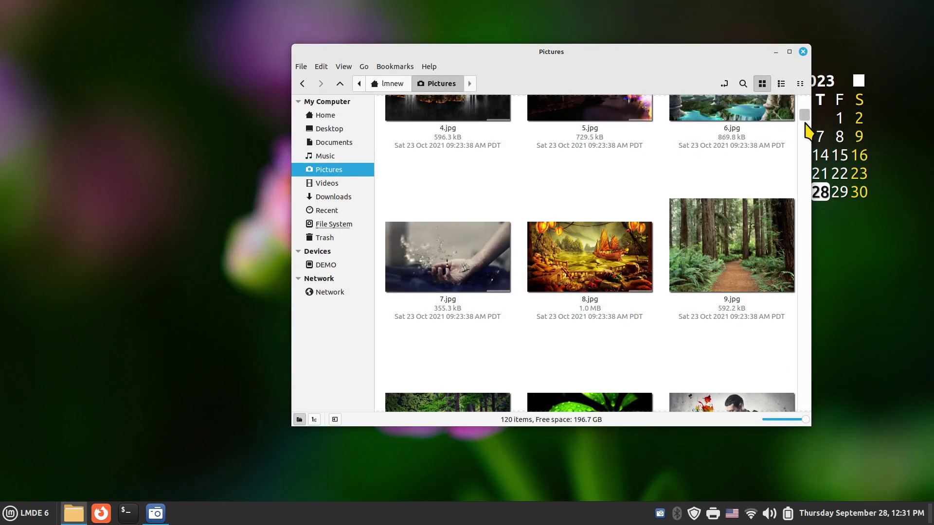
Shrink the Pictures thumbnails to a small size, bring them back to a medium size, and close the file manager
{"action": "scroll", "coordinate": [715, 194], "scroll_direction": "down", "scroll_amount": 3, "text": "ctrl"}
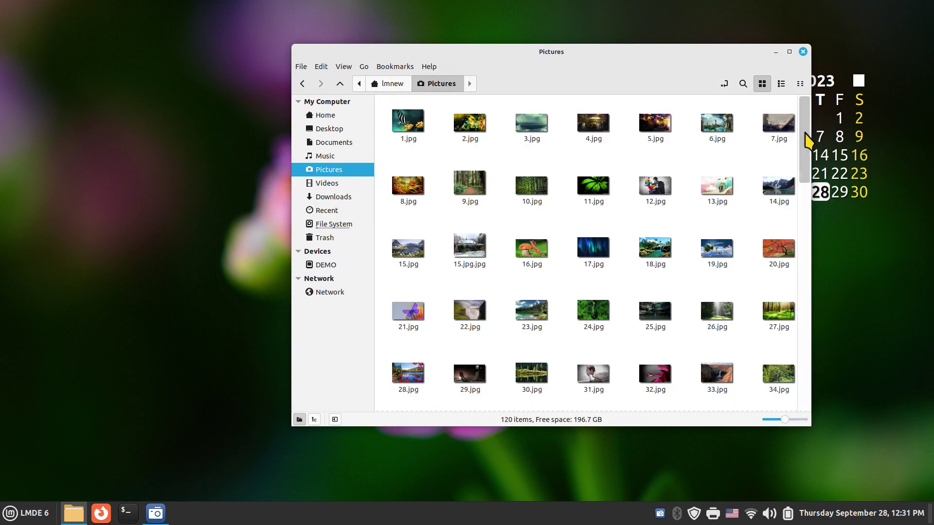
{"action": "scroll", "coordinate": [807, 141], "scroll_direction": "down", "scroll_amount": 1}
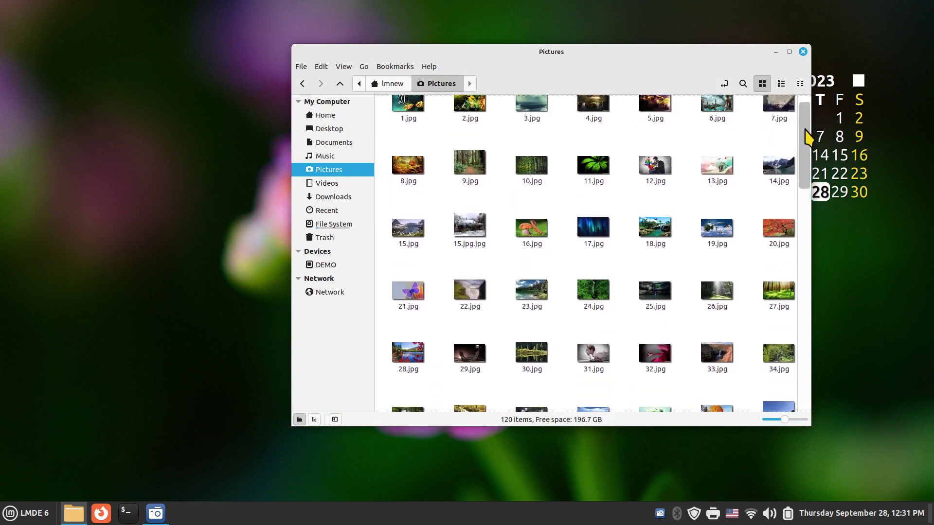
{"action": "scroll", "coordinate": [647, 180], "scroll_direction": "down", "scroll_amount": 2, "text": "ctrl"}
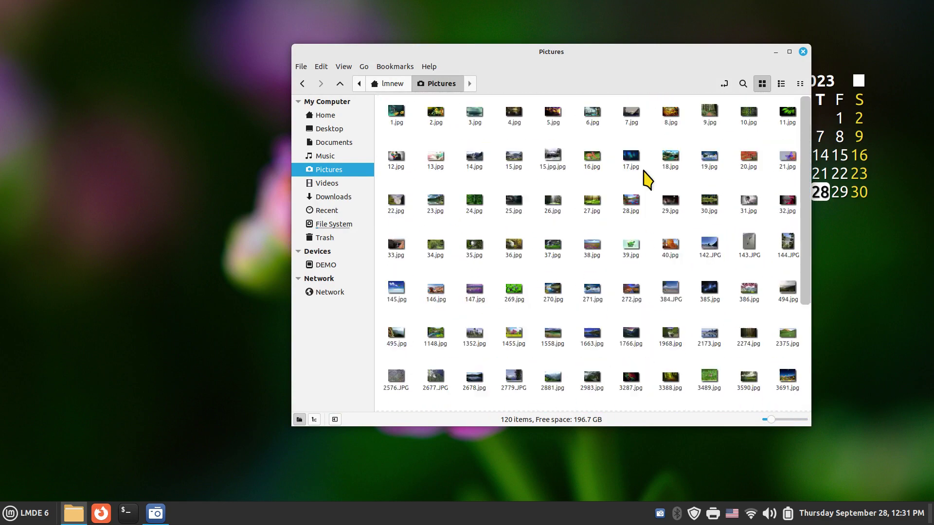
{"action": "scroll", "coordinate": [647, 179], "scroll_direction": "up", "scroll_amount": 2, "text": "ctrl"}
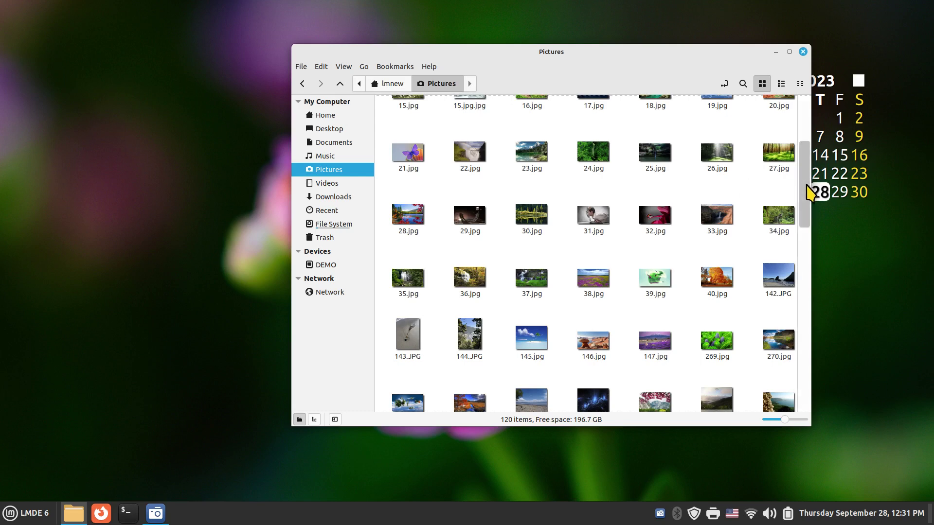
{"action": "left_click", "coordinate": [802, 51]}
Open the Themes page in System Settings, look at its simplified settings, and return to the advanced settings
{"action": "right_click", "coordinate": [323, 516]}
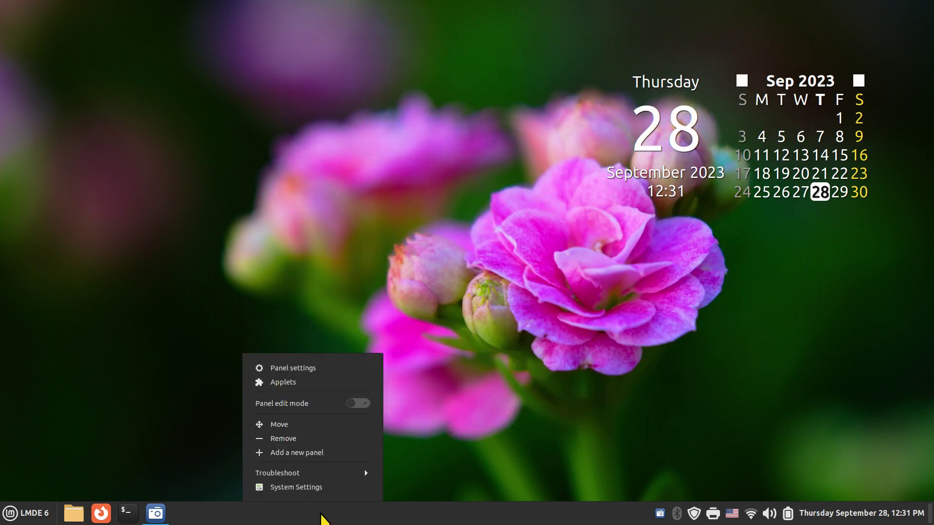
{"action": "key", "text": "Escape"}
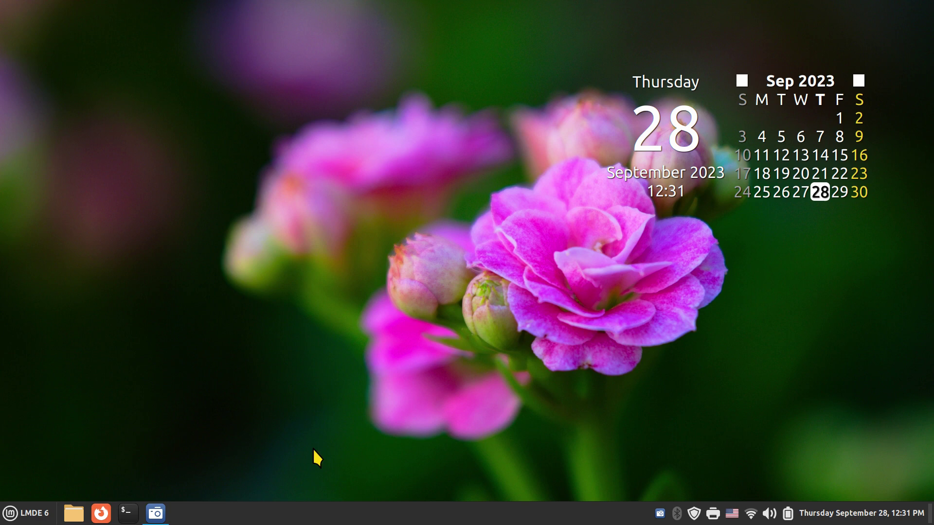
{"action": "left_click", "coordinate": [19, 513]}
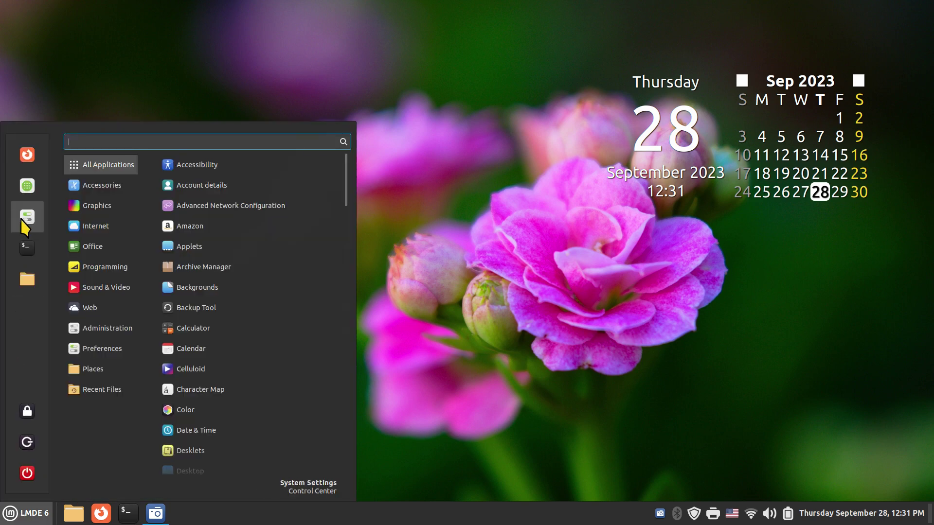
{"action": "left_click", "coordinate": [27, 217]}
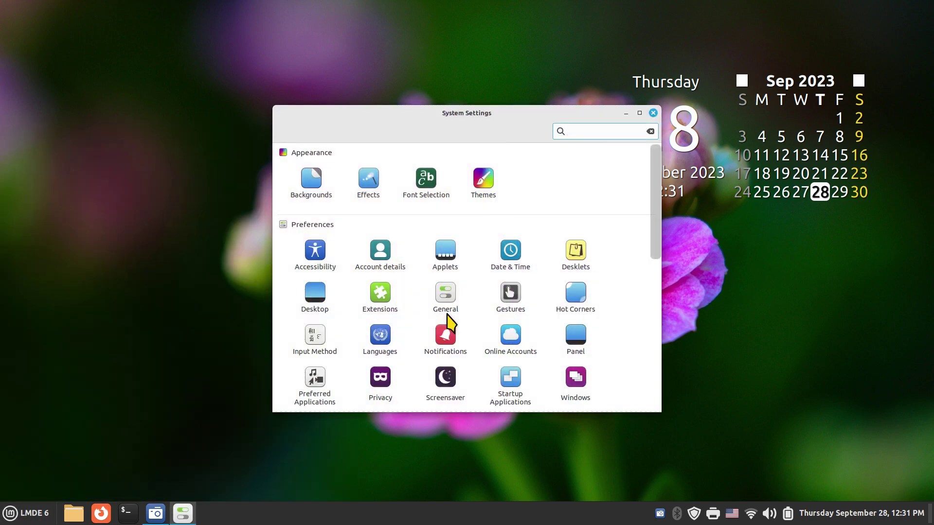
{"action": "left_click", "coordinate": [478, 184]}
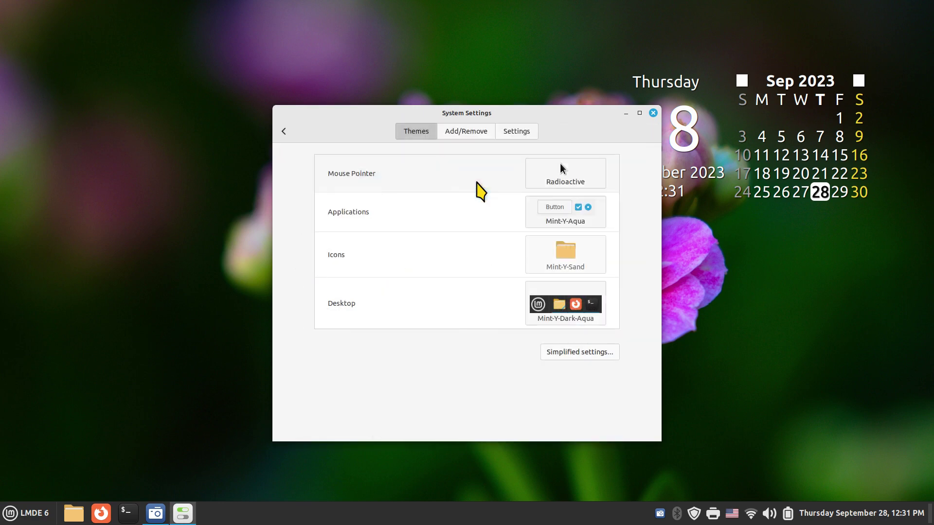
{"action": "left_click", "coordinate": [570, 351]}
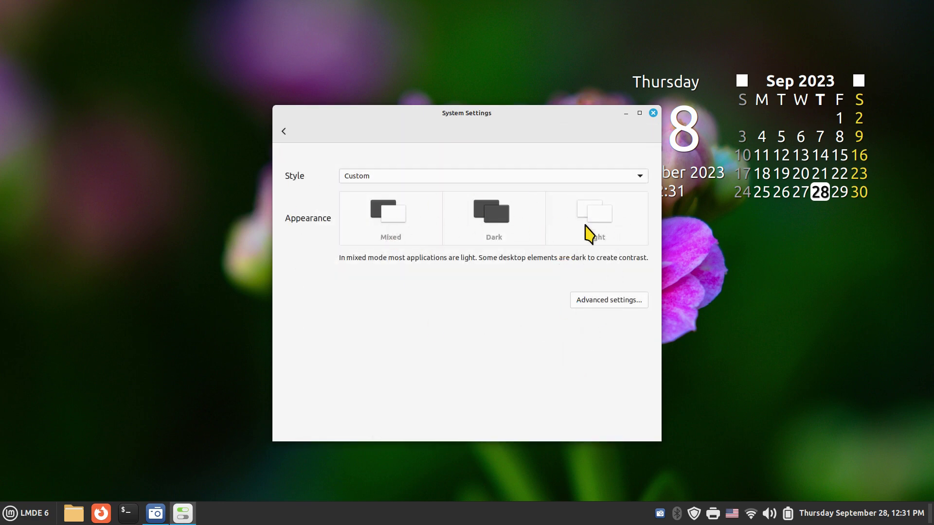
{"action": "left_click", "coordinate": [589, 301]}
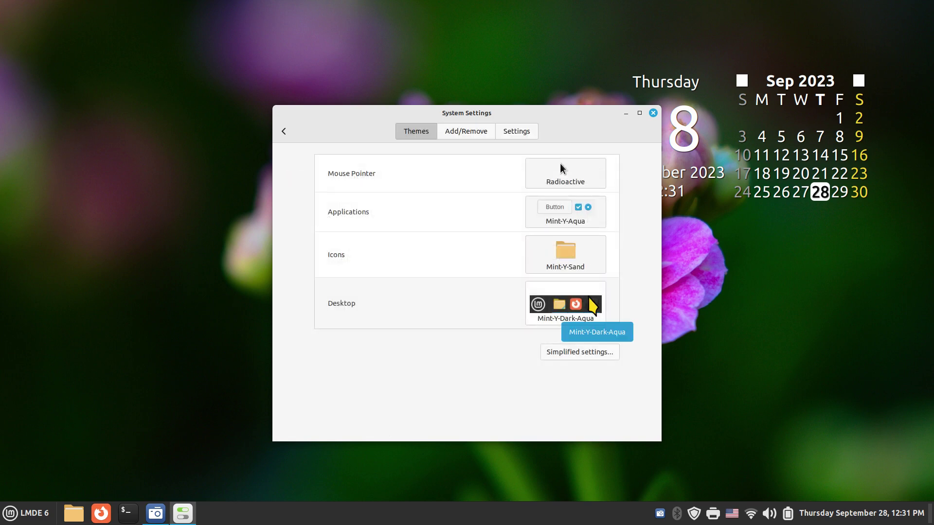
Change the mouse pointer theme to Bibata-Modern-Classic and switch it back to Radioactive
{"action": "left_click", "coordinate": [573, 184]}
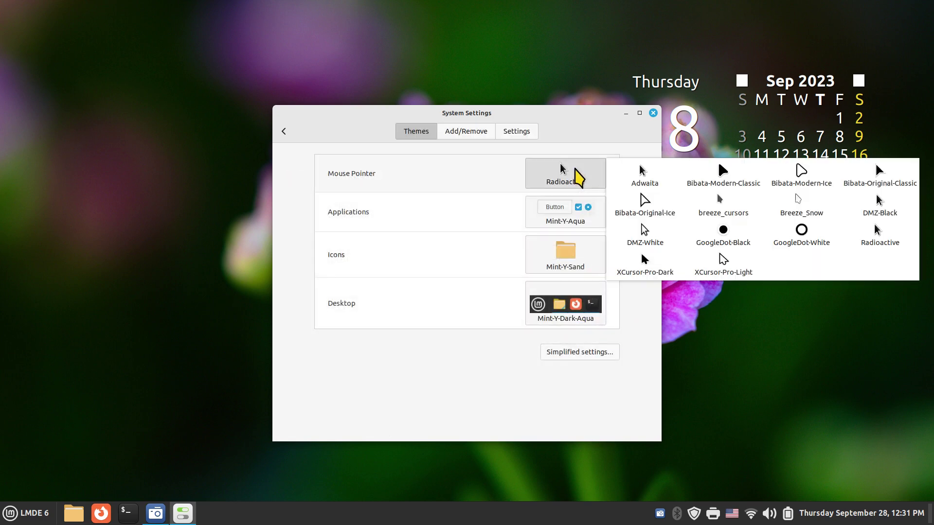
{"action": "left_click", "coordinate": [755, 178]}
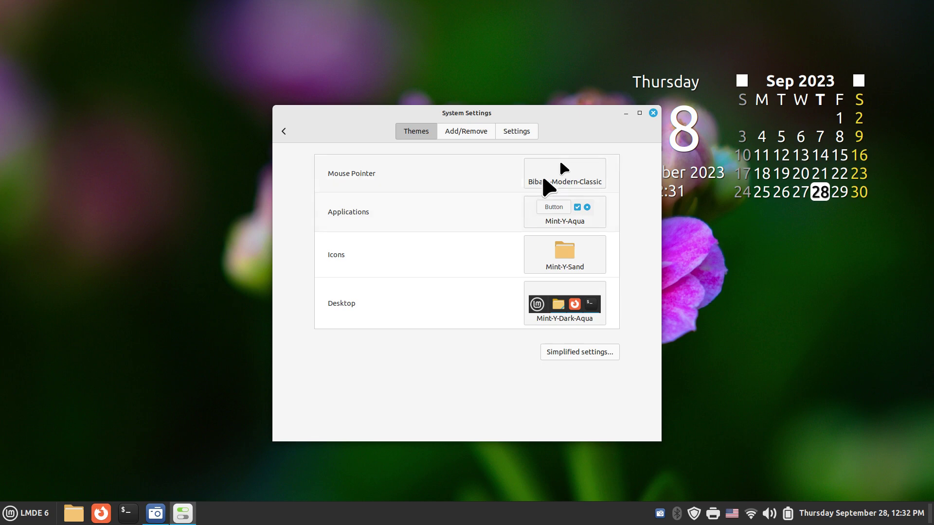
{"action": "left_click", "coordinate": [551, 171]}
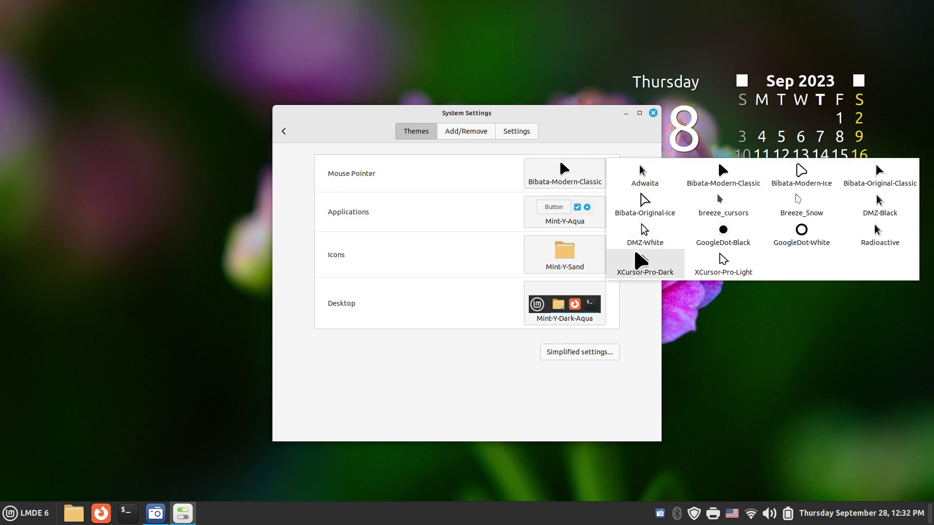
{"action": "left_click", "coordinate": [878, 239]}
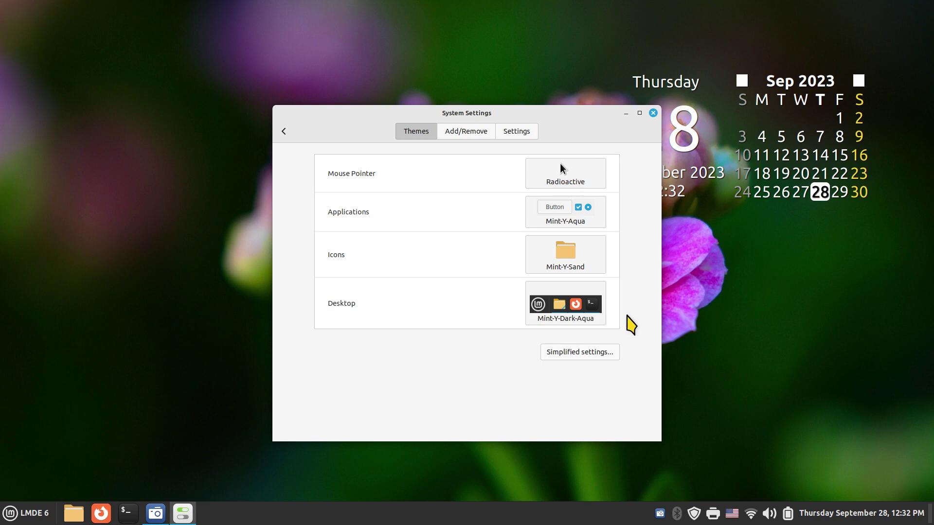
In the theme's scrollbar behavior options, turn the width override off and on again with a scrollbar width of 10 px
{"action": "left_click", "coordinate": [517, 131]}
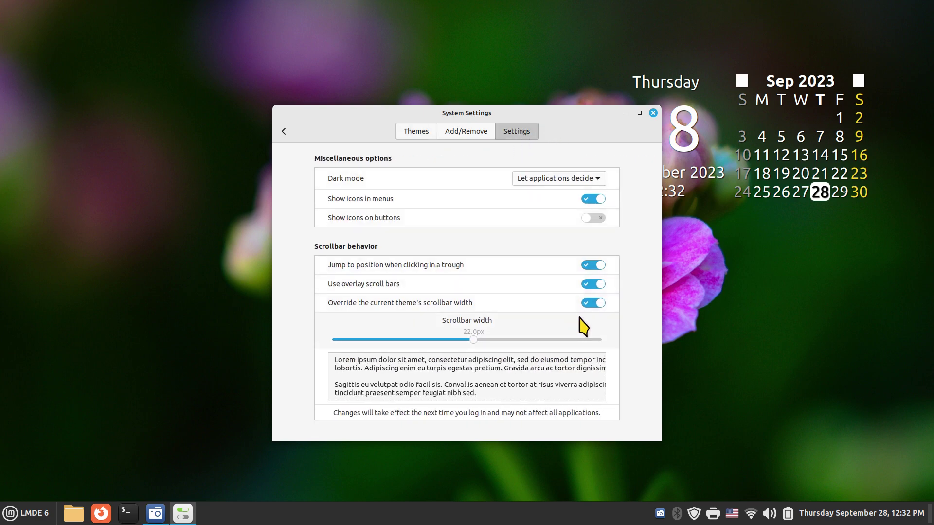
{"action": "left_click", "coordinate": [589, 305]}
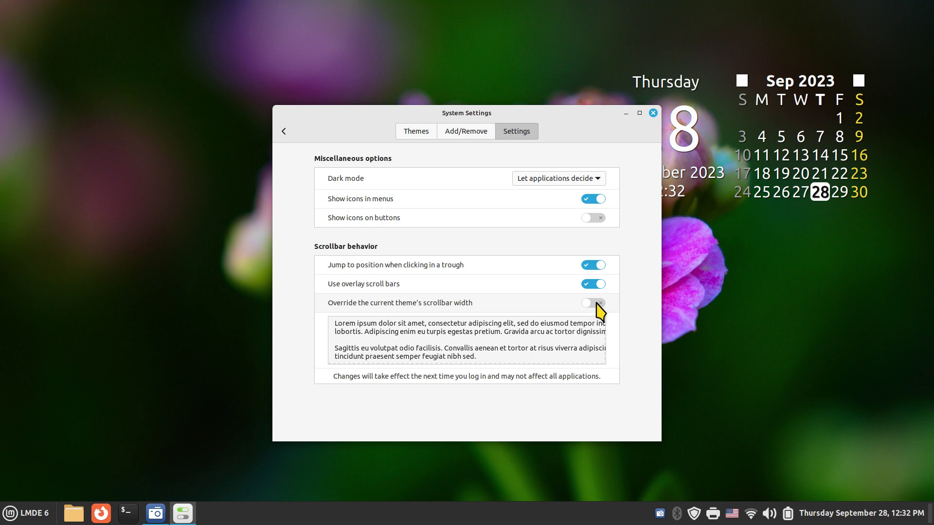
{"action": "left_click", "coordinate": [597, 303]}
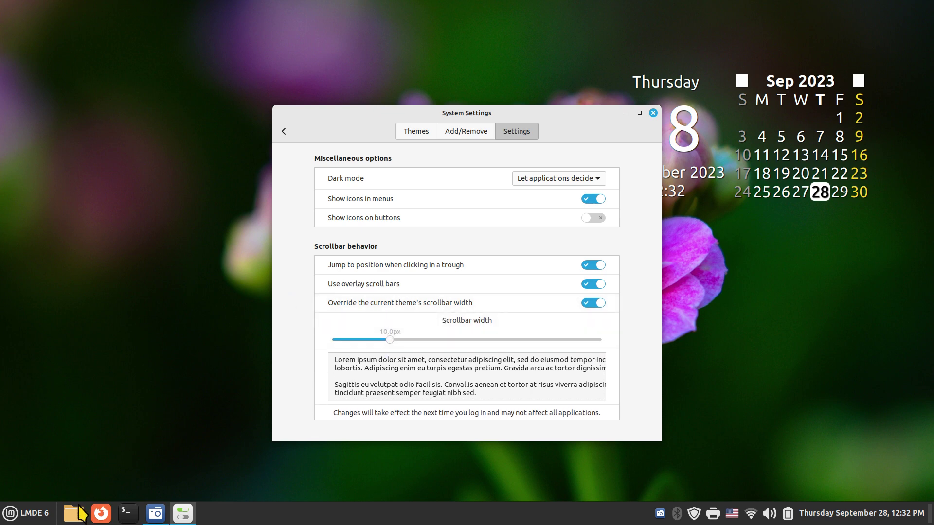
Open the file manager and scroll in the Home and Pictures folders to examine the scrollbar's width
{"action": "left_click", "coordinate": [77, 514]}
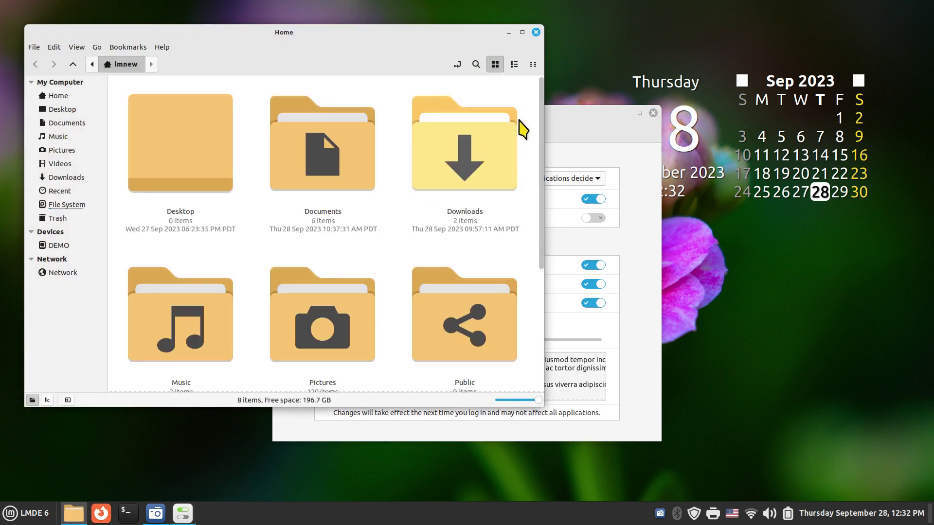
{"action": "scroll", "coordinate": [537, 119], "scroll_direction": "down", "scroll_amount": 1}
{"action": "scroll", "coordinate": [537, 116], "scroll_direction": "up", "scroll_amount": 1}
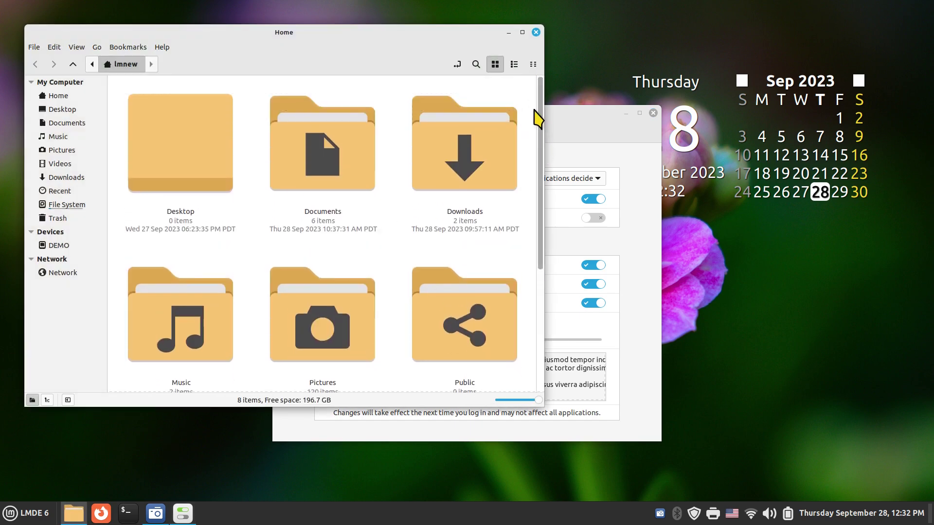
{"action": "left_click", "coordinate": [61, 151]}
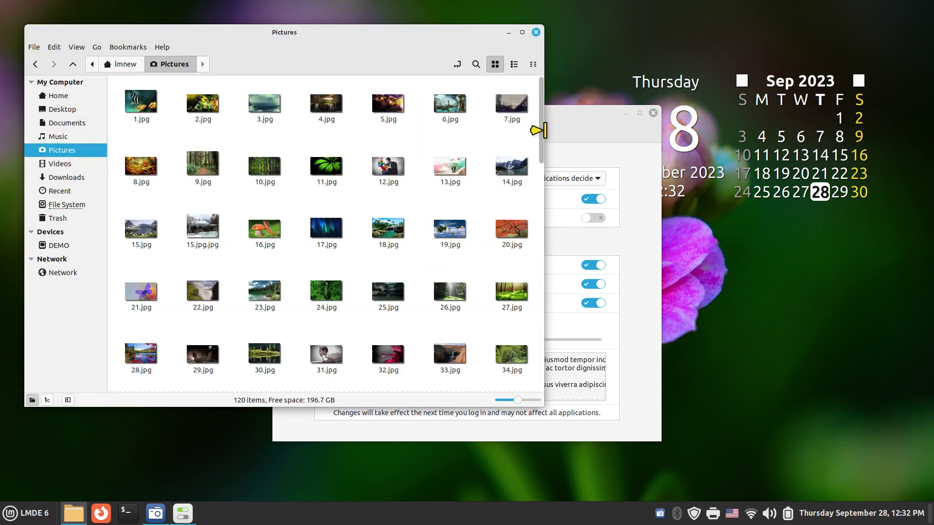
{"action": "scroll", "coordinate": [538, 136], "scroll_direction": "down", "scroll_amount": 1}
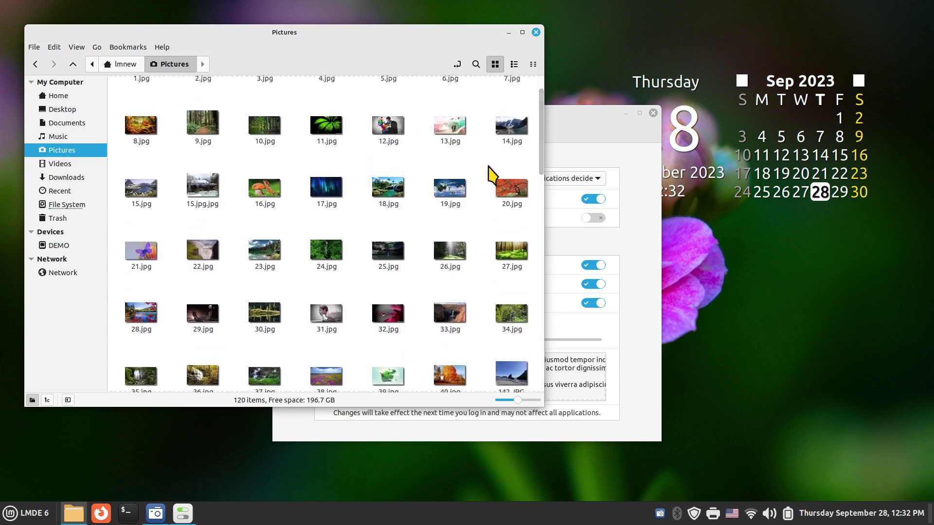
Enlarge the Pictures thumbnails to the largest size and scroll using the narrow scrollbar
{"action": "scroll", "coordinate": [491, 172], "scroll_direction": "down", "scroll_amount": 1, "text": "ctrl"}
{"action": "scroll", "coordinate": [492, 170], "scroll_direction": "up", "scroll_amount": 5, "text": "ctrl"}
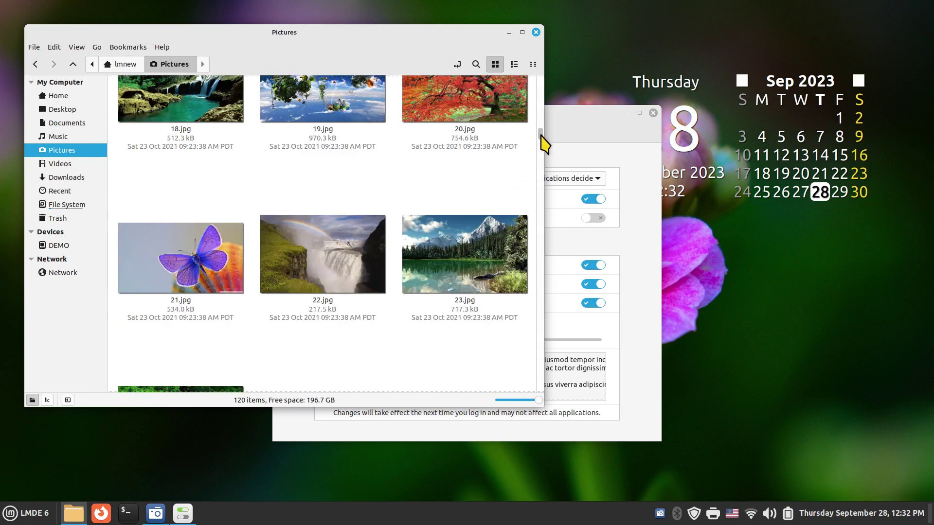
{"action": "left_click_drag", "start_coordinate": [540, 136], "coordinate": [538, 146]}
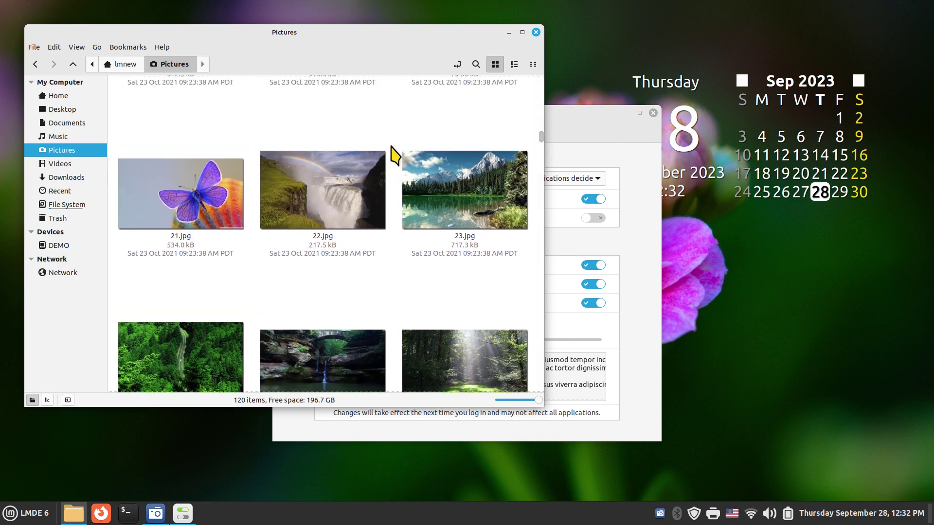
Reduce the Pictures thumbnails to a medium size, scroll through them briefly, and close the file manager
{"action": "scroll", "coordinate": [394, 155], "scroll_direction": "down", "scroll_amount": 4, "text": "ctrl"}
{"action": "scroll", "coordinate": [394, 154], "scroll_direction": "up", "scroll_amount": 2, "text": "ctrl"}
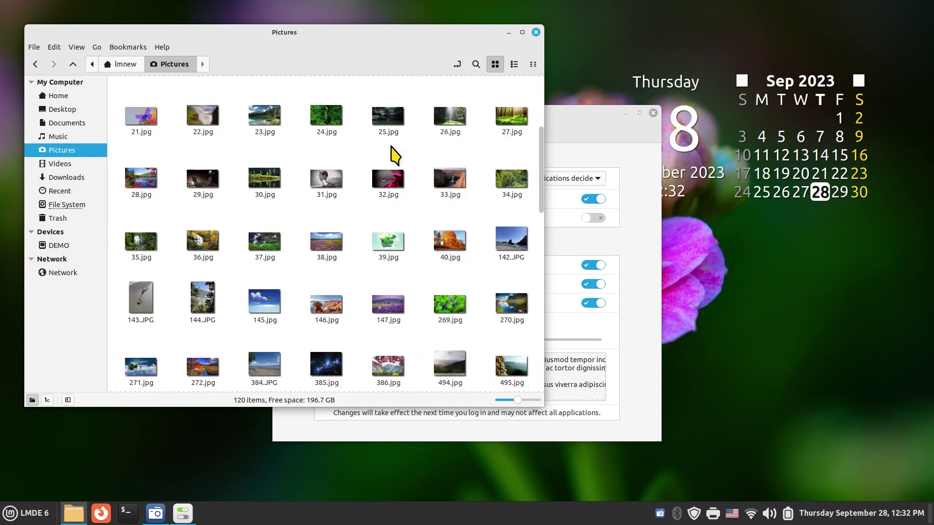
{"action": "scroll", "coordinate": [541, 165], "scroll_direction": "down", "scroll_amount": 2}
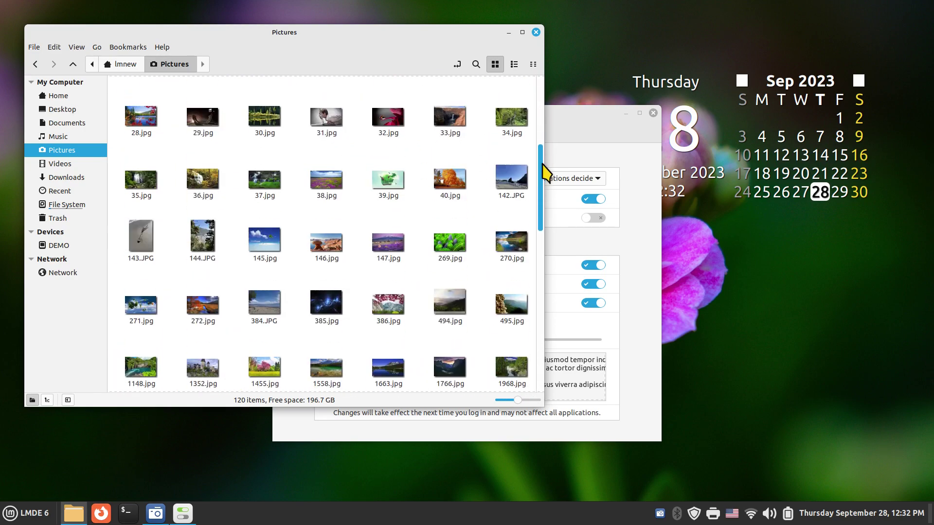
{"action": "scroll", "coordinate": [540, 177], "scroll_direction": "up", "scroll_amount": 2}
{"action": "left_click", "coordinate": [535, 32]}
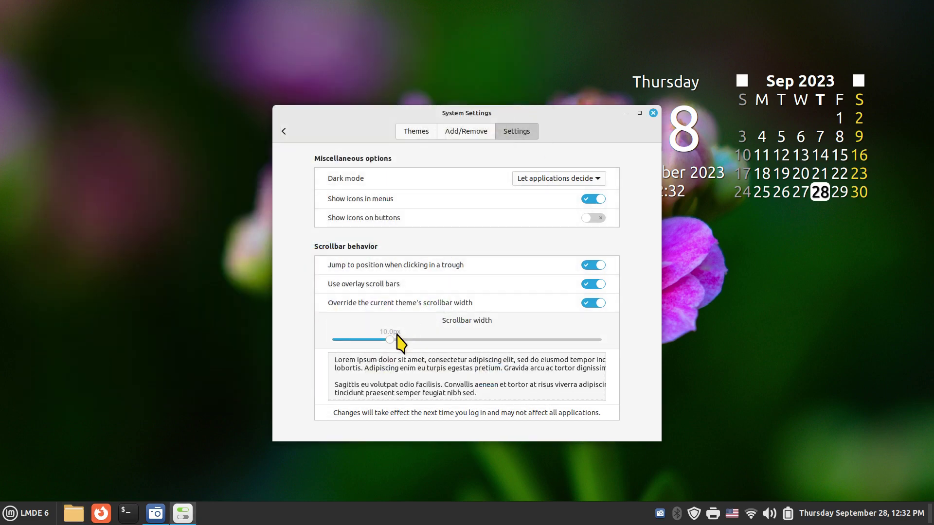
Set the overridden scrollbar width to 22 px and close System Settings
{"action": "left_click_drag", "start_coordinate": [386, 341], "coordinate": [472, 340]}
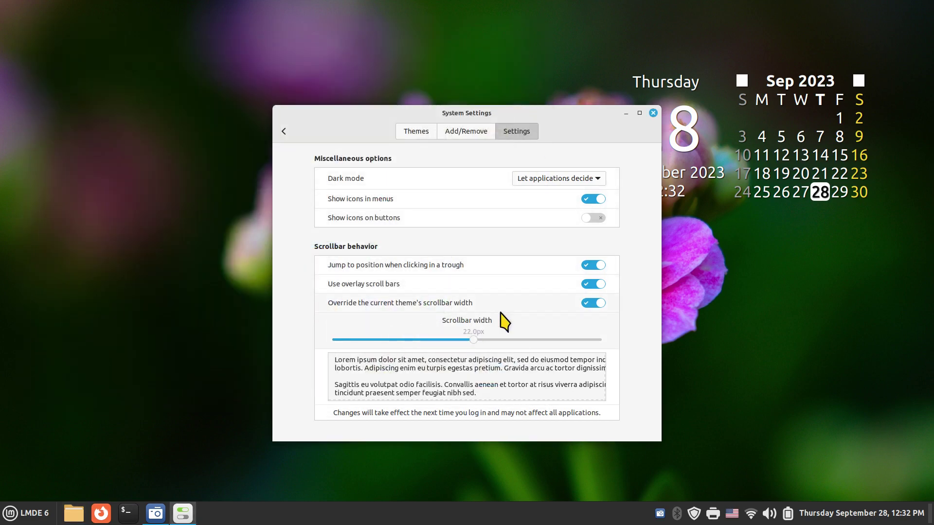
{"action": "left_click", "coordinate": [653, 114]}
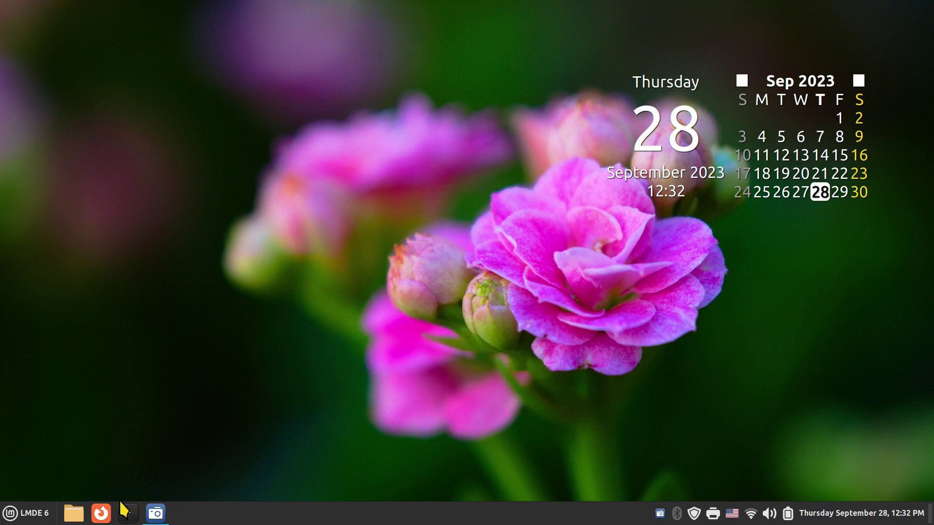
Open the Pictures folder in the file manager and examine the widened scrollbar
{"action": "left_click", "coordinate": [74, 513]}
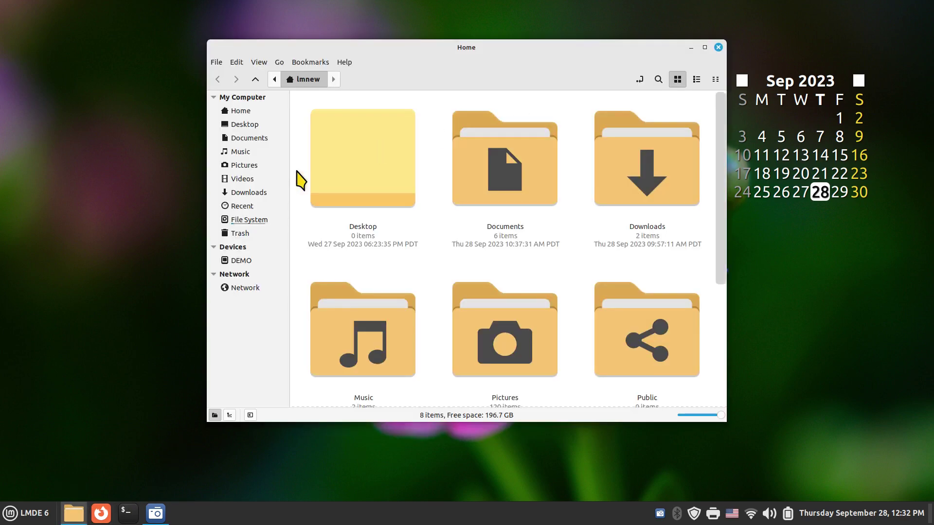
{"action": "left_click", "coordinate": [249, 166]}
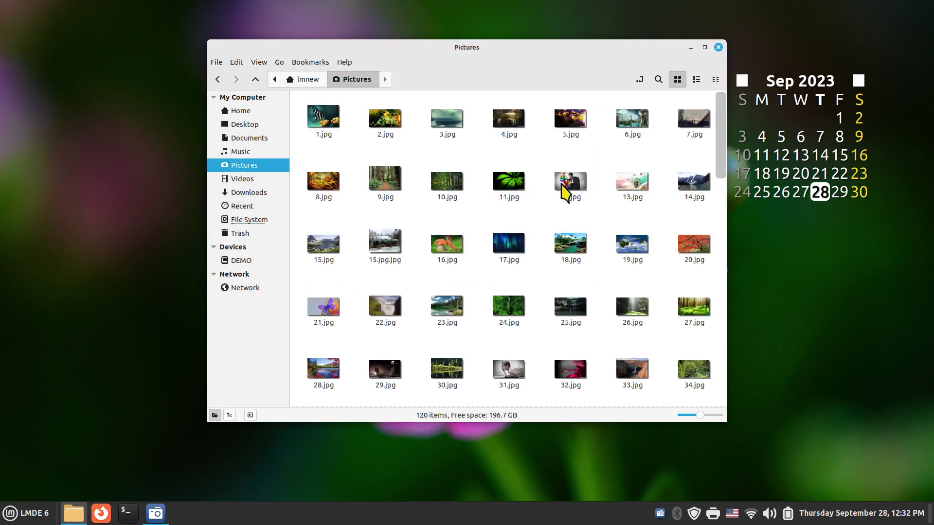
{"action": "left_click_drag", "start_coordinate": [725, 162], "coordinate": [727, 112]}
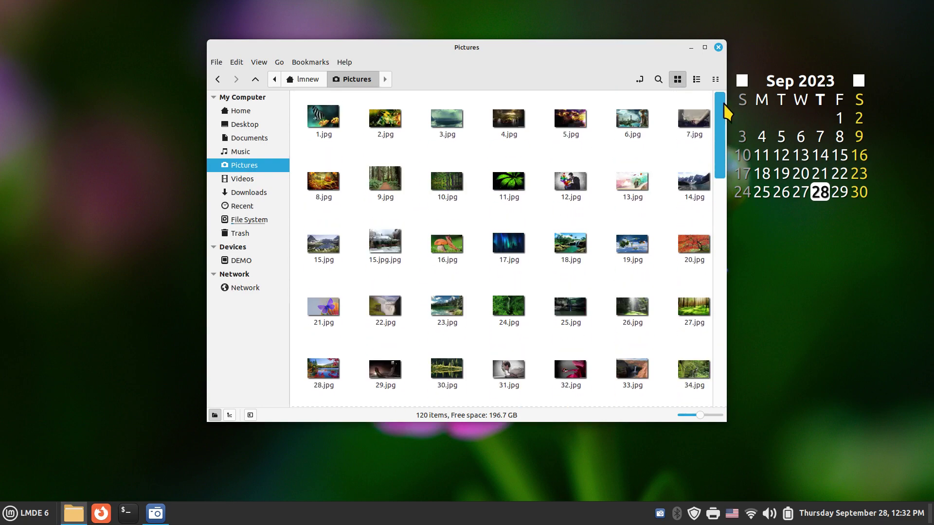
Return to the Home folder, maximize the file manager window, and set the icons one zoom level below the largest
{"action": "left_click", "coordinate": [228, 111]}
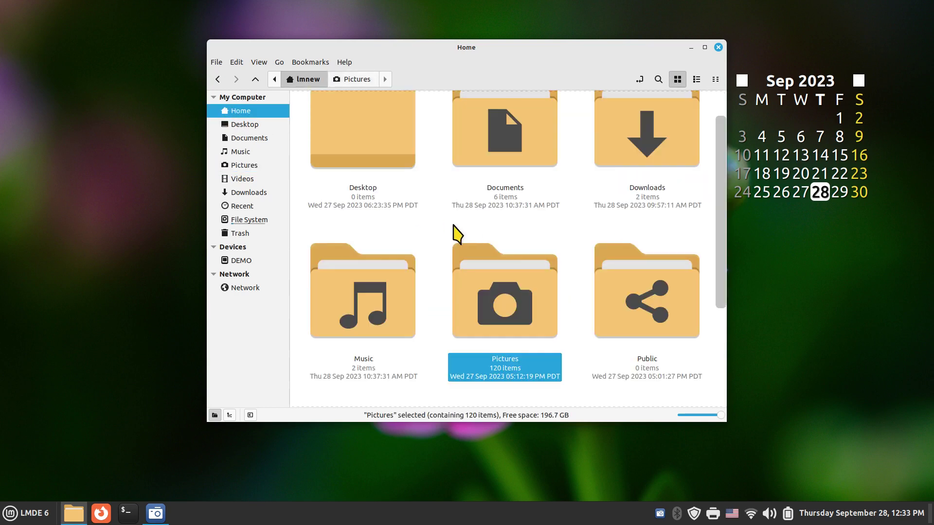
{"action": "scroll", "coordinate": [473, 231], "scroll_direction": "down", "scroll_amount": 3, "text": "ctrl"}
{"action": "left_click_drag", "start_coordinate": [488, 50], "coordinate": [439, 73]}
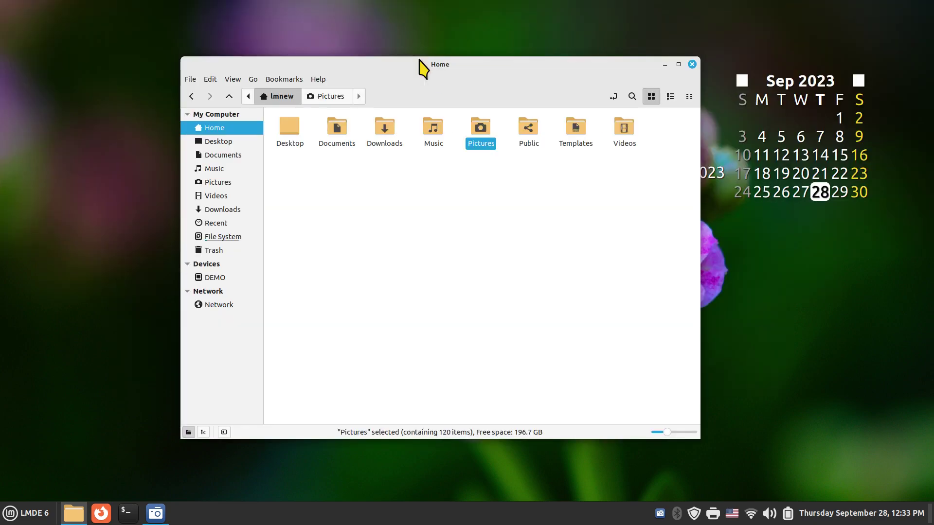
{"action": "double_click", "coordinate": [423, 68]}
{"action": "scroll", "coordinate": [419, 293], "scroll_direction": "up", "scroll_amount": 4, "text": "ctrl"}
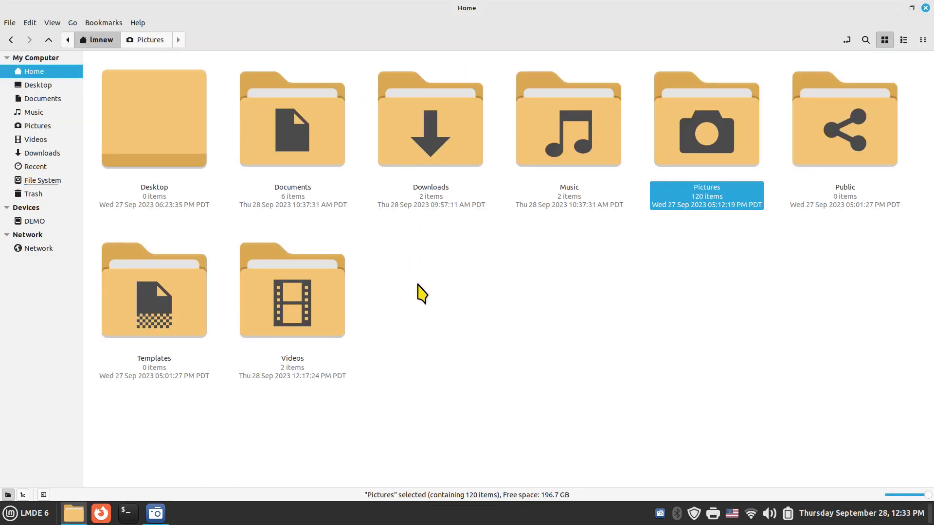
{"action": "scroll", "coordinate": [419, 293], "scroll_direction": "down", "scroll_amount": 1, "text": "ctrl"}
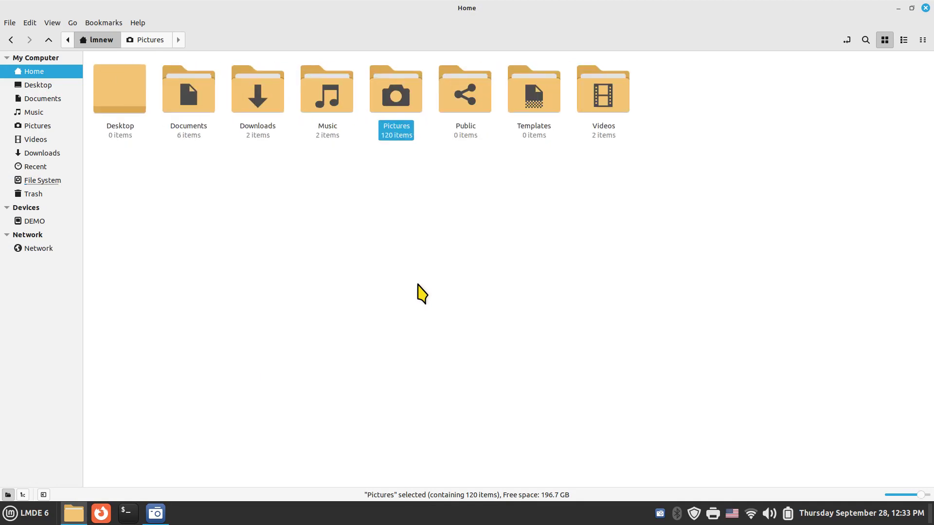
Show the hidden files in the Home folder, check the Show Hidden Files option, and hide them again
{"action": "key", "text": "ctrl+h"}
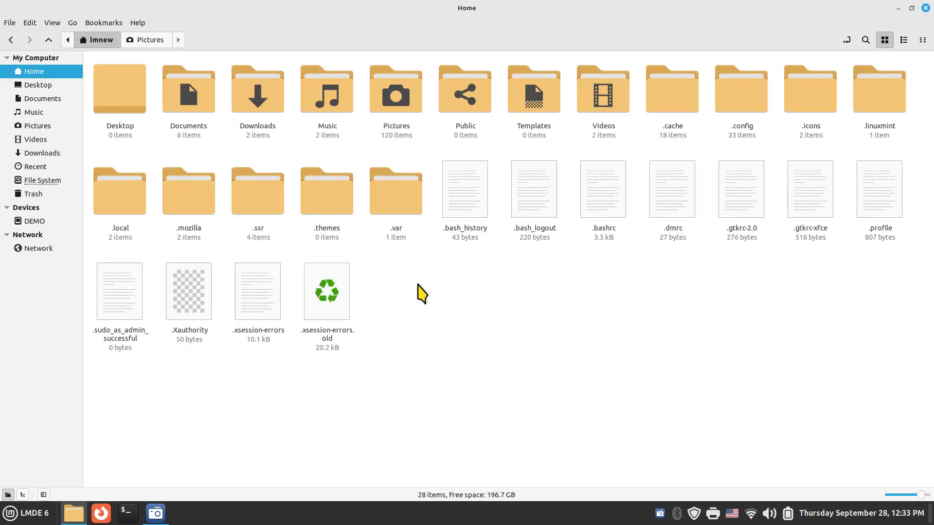
{"action": "left_click", "coordinate": [53, 23]}
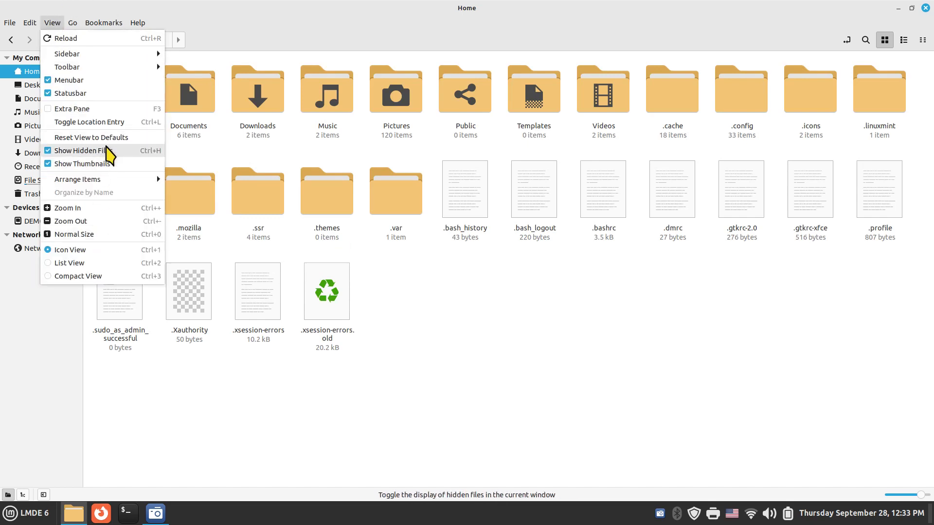
{"action": "left_click", "coordinate": [491, 347]}
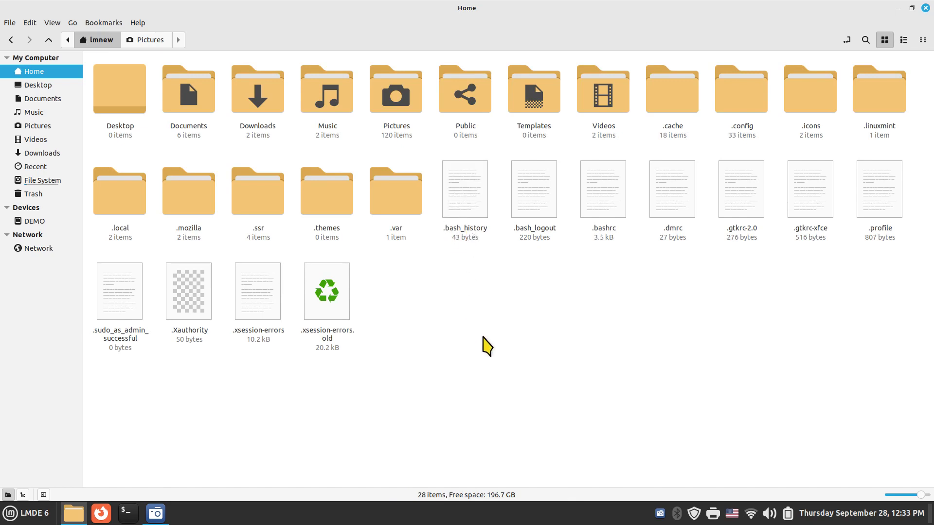
{"action": "key", "text": "ctrl+h"}
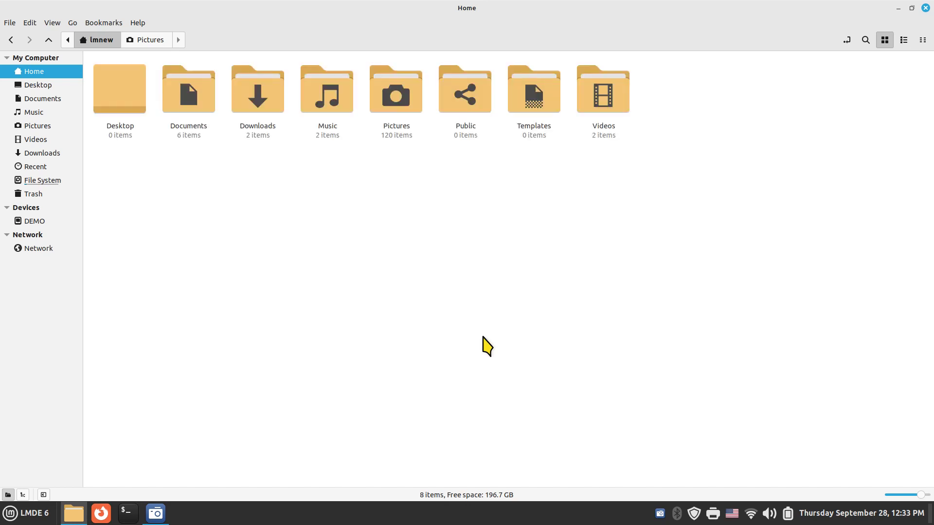
Turn the display of hidden files in Home back on and check the matching option among the folder's background commands
{"action": "key", "text": "ctrl+h"}
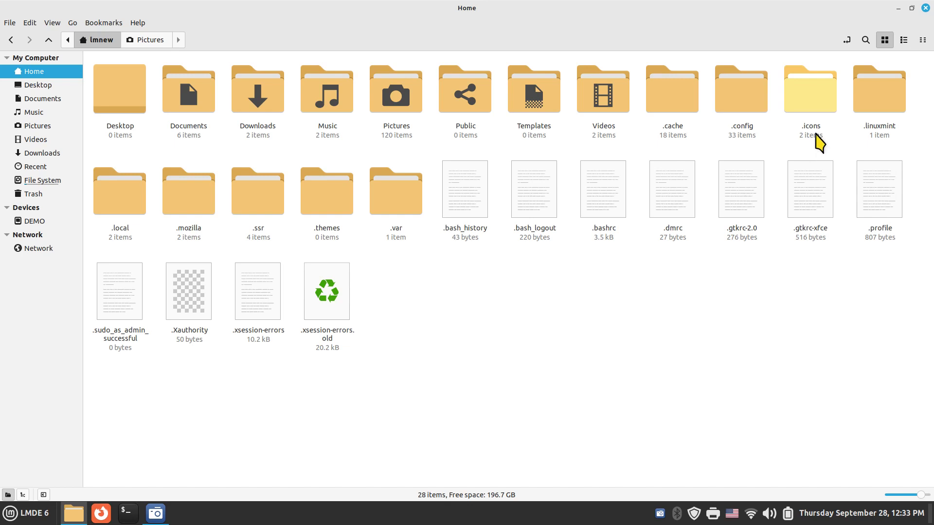
{"action": "right_click", "coordinate": [459, 317]}
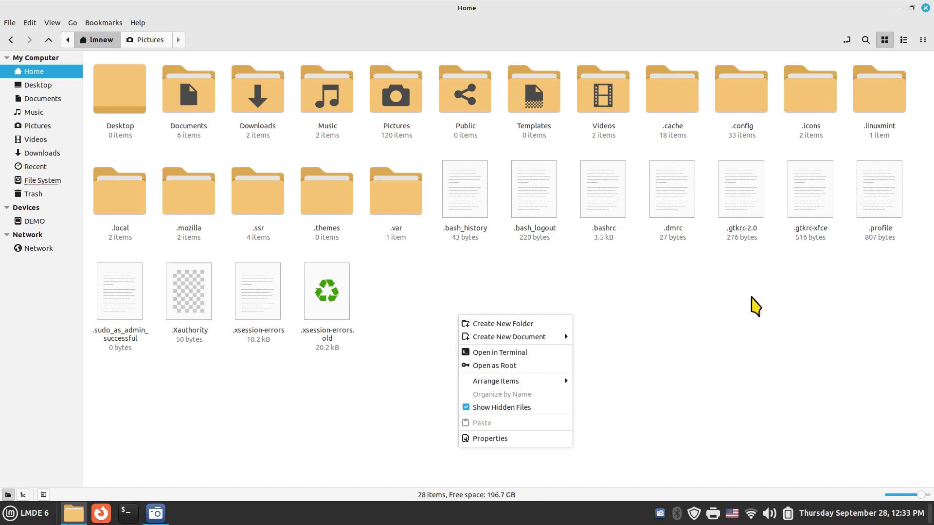
{"action": "left_click", "coordinate": [751, 307]}
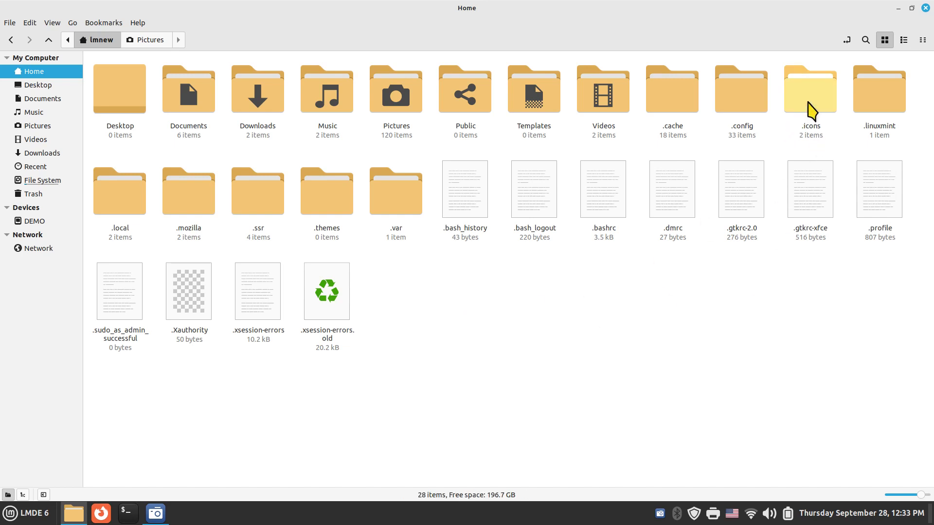
Examine the hidden .icons folder and its default subfolder, and close the file manager from Home
{"action": "double_click", "coordinate": [808, 103]}
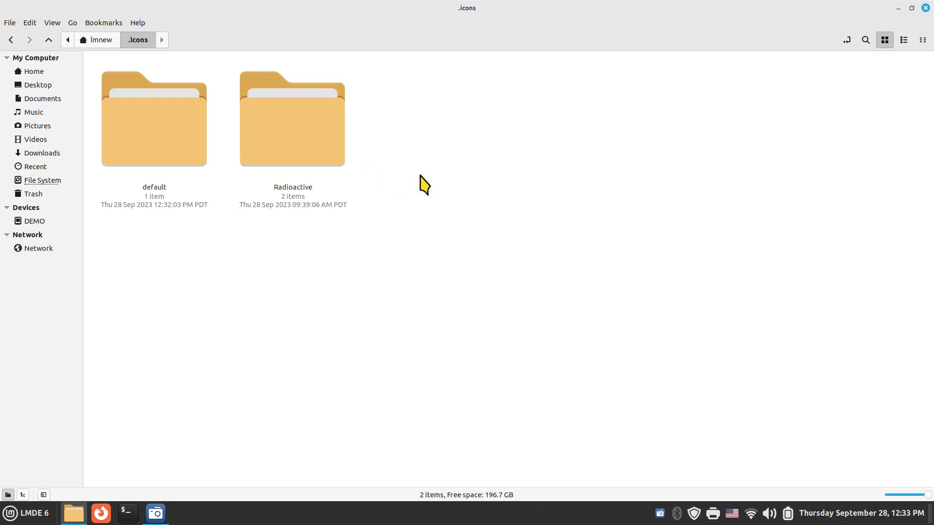
{"action": "double_click", "coordinate": [147, 137]}
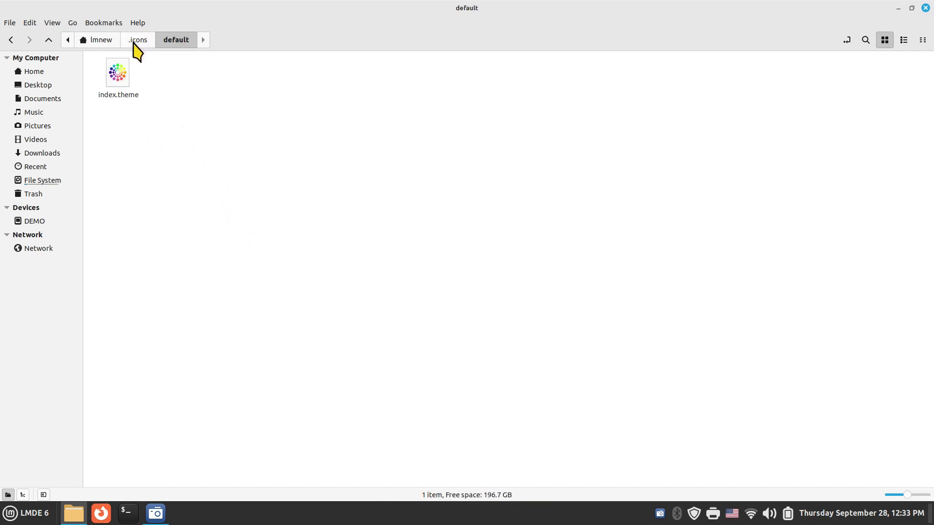
{"action": "left_click", "coordinate": [101, 41]}
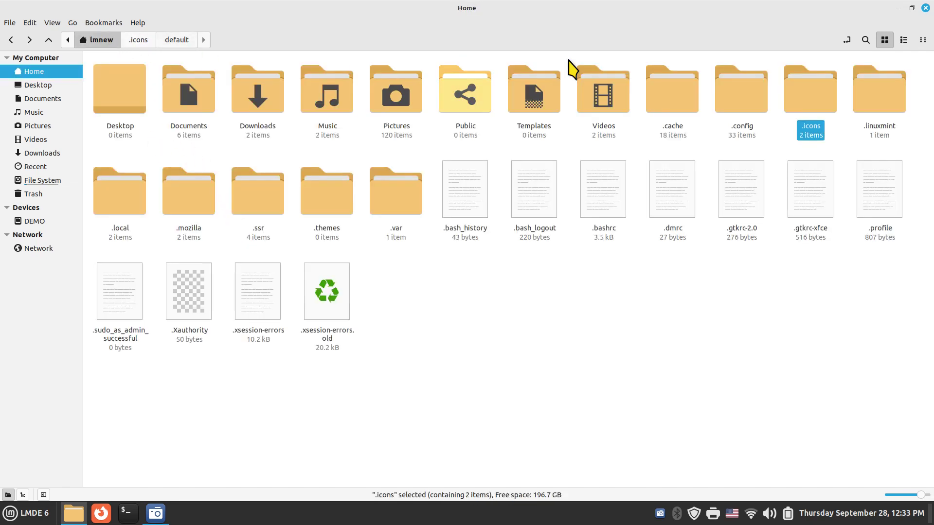
{"action": "left_click", "coordinate": [925, 8]}
Open the Themes page of System Settings and select Radioactive as the mouse pointer
{"action": "right_click", "coordinate": [466, 517]}
{"action": "left_click", "coordinate": [470, 496]}
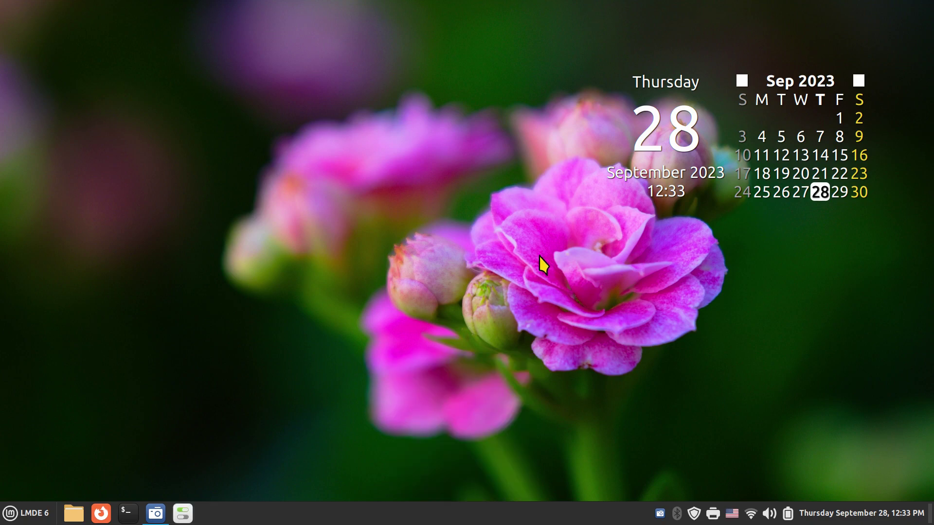
{"action": "left_click", "coordinate": [492, 184]}
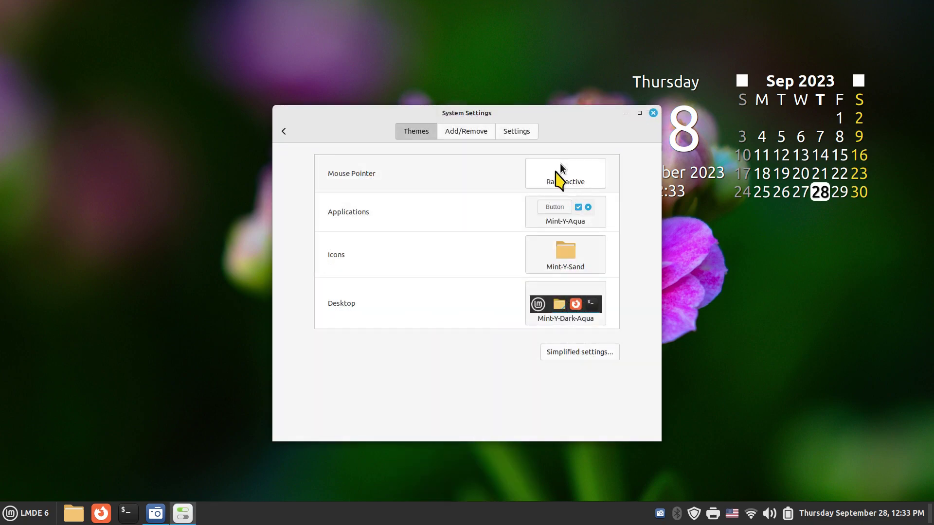
{"action": "left_click", "coordinate": [557, 172]}
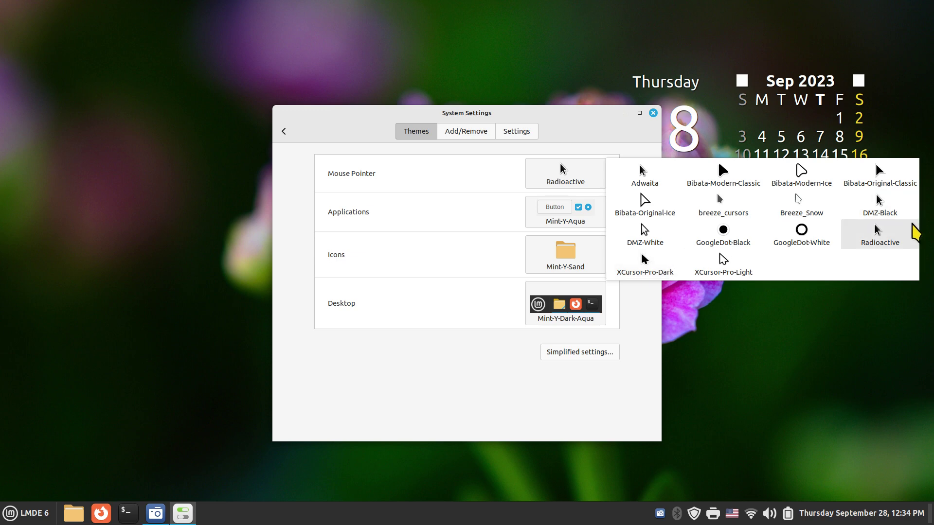
{"action": "left_click", "coordinate": [885, 235]}
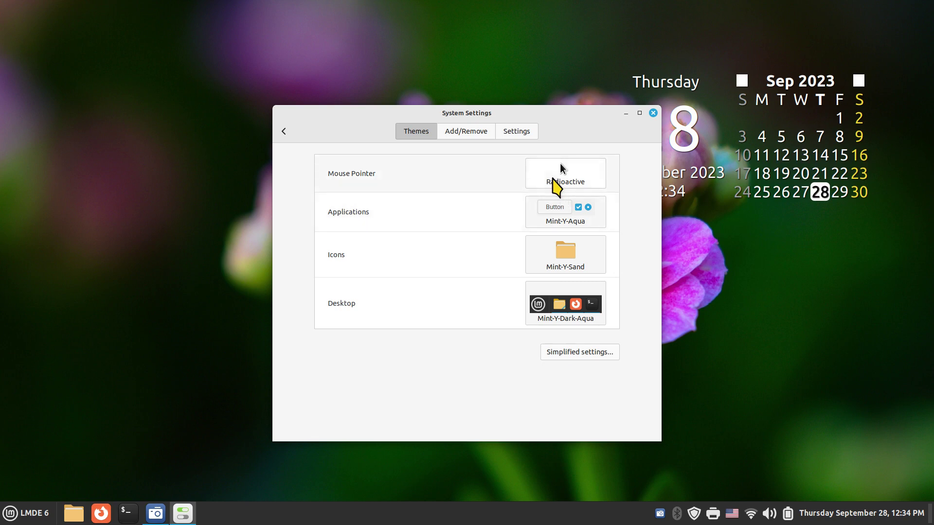
Try the Bibata-Modern-Classic mouse pointer and restore the Radioactive pointer
{"action": "left_click", "coordinate": [553, 179]}
{"action": "left_click", "coordinate": [739, 177]}
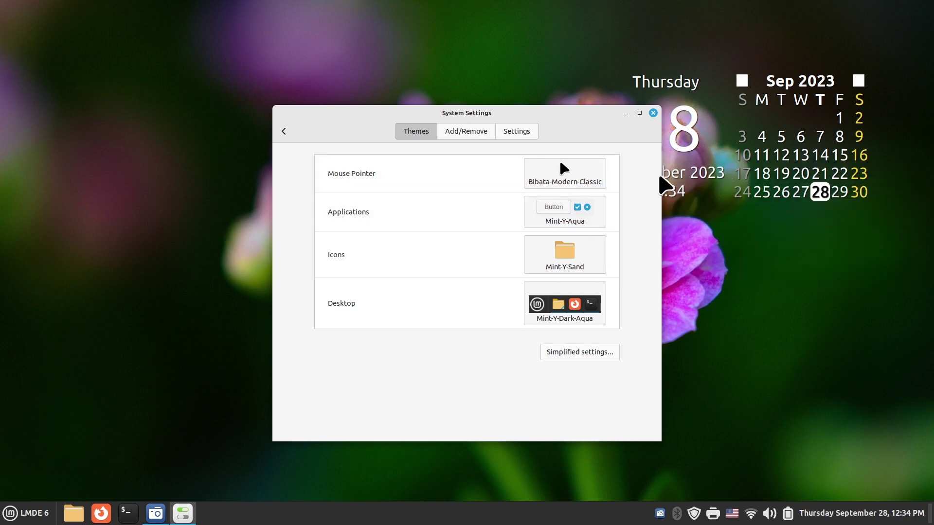
{"action": "left_click", "coordinate": [574, 178]}
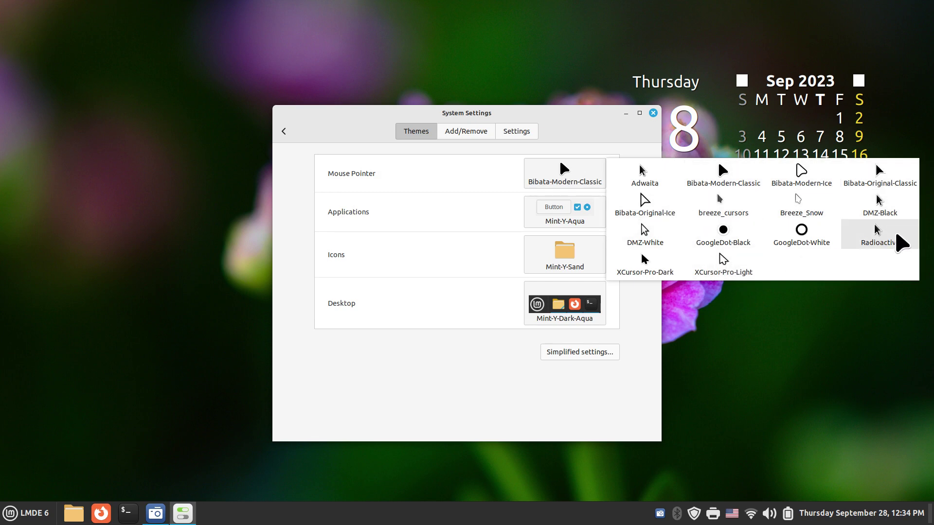
{"action": "left_click", "coordinate": [883, 235]}
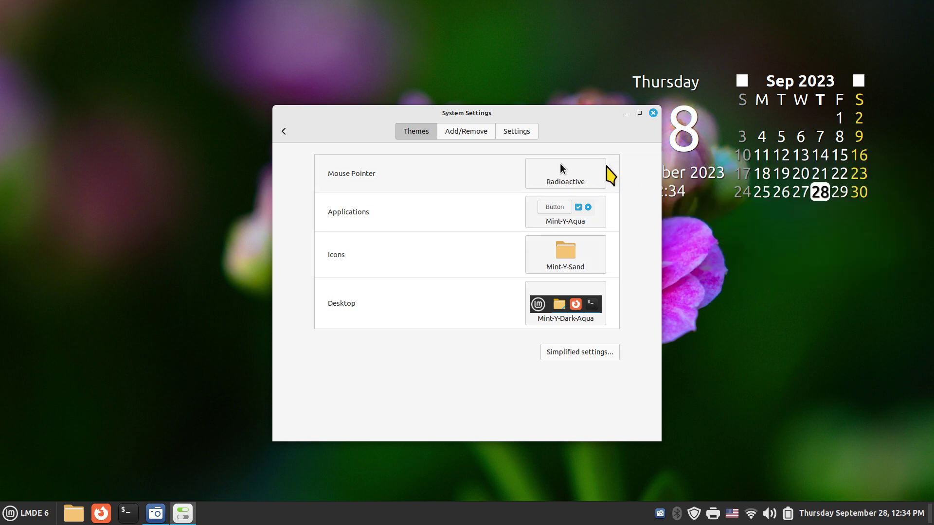
Shrink the pointer to its smallest size in the Mouse and Touchpad settings and set it back to the largest
{"action": "left_click", "coordinate": [284, 131]}
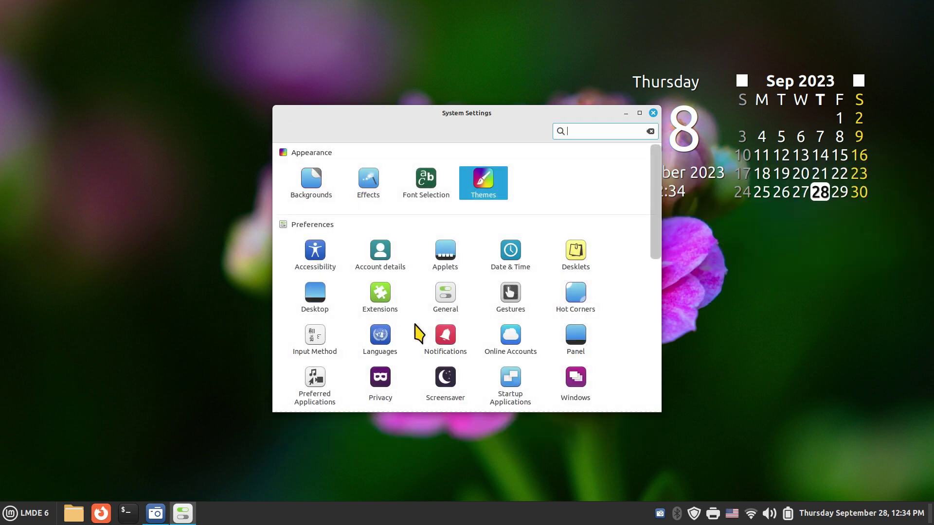
{"action": "scroll", "coordinate": [417, 331], "scroll_direction": "down", "scroll_amount": 5}
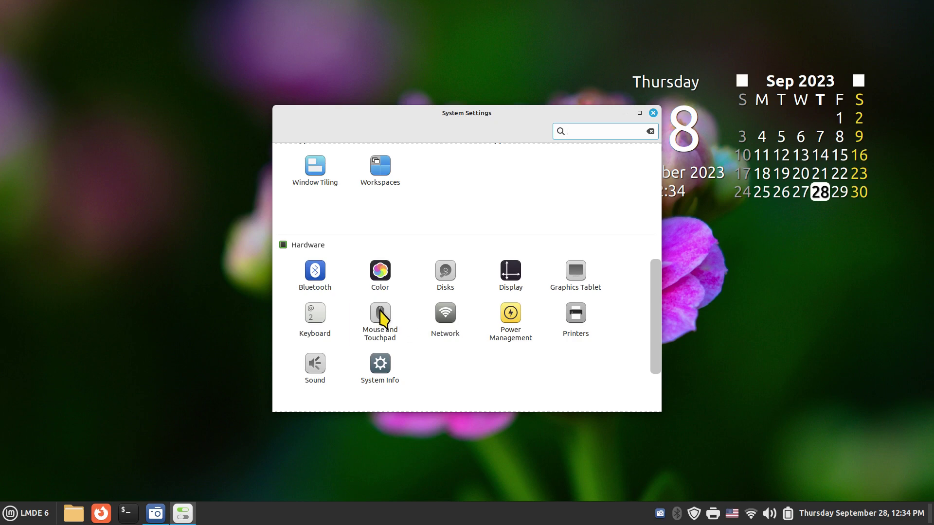
{"action": "left_click", "coordinate": [380, 314]}
{"action": "left_click_drag", "start_coordinate": [584, 332], "coordinate": [294, 327]}
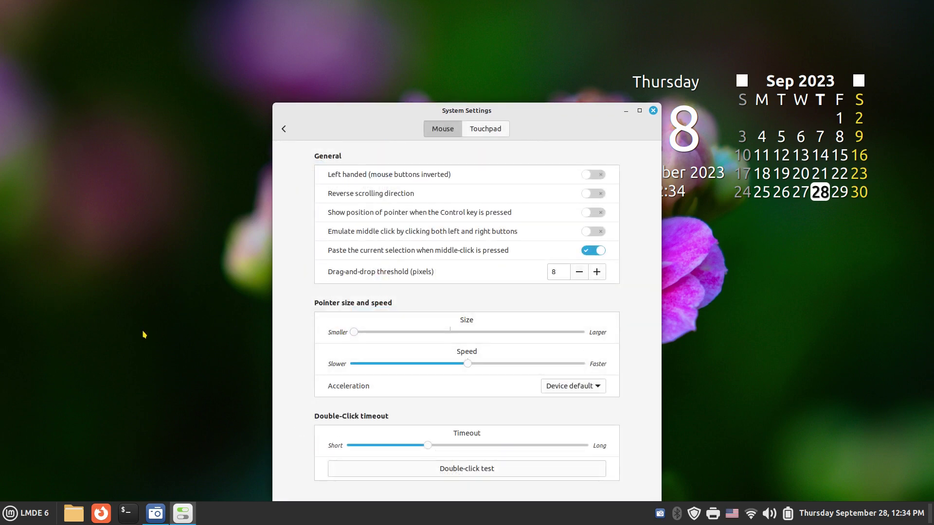
{"action": "left_click_drag", "start_coordinate": [353, 332], "coordinate": [627, 334]}
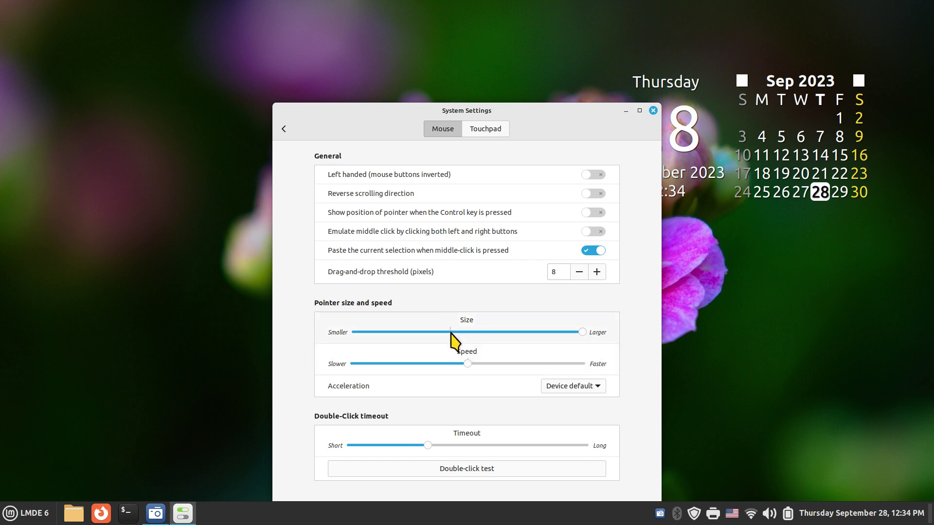
Review the Font Selection settings and the default font's picker without changing anything, and return to browse the settings overview
{"action": "left_click", "coordinate": [283, 128]}
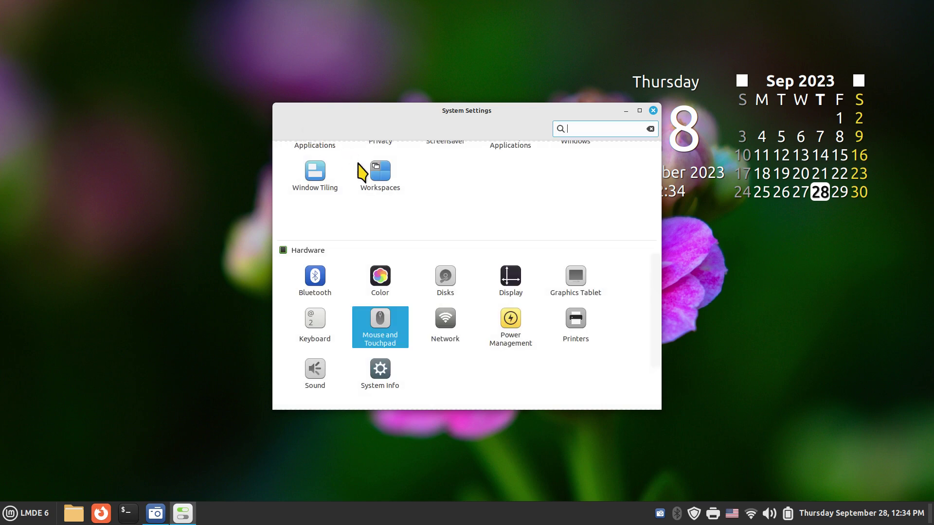
{"action": "scroll", "coordinate": [518, 256], "scroll_direction": "up", "scroll_amount": 1}
{"action": "scroll", "coordinate": [520, 264], "scroll_direction": "up", "scroll_amount": 5}
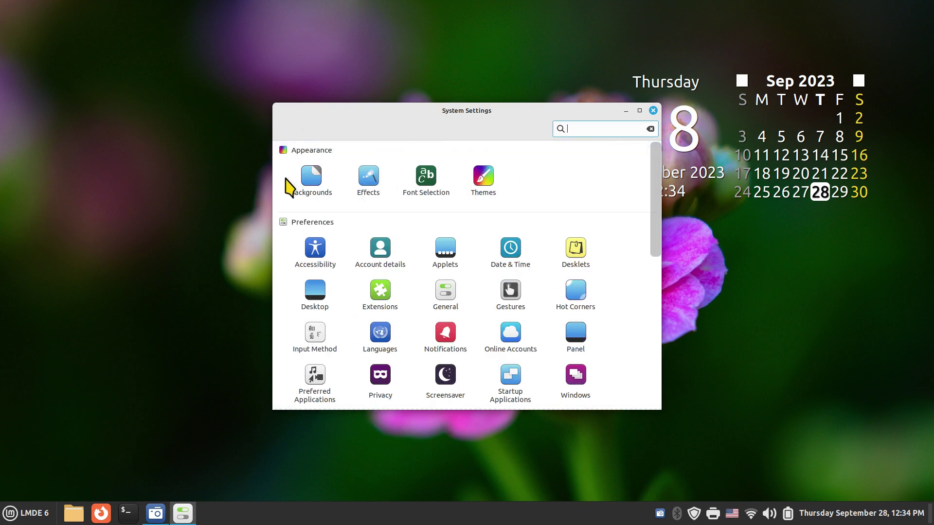
{"action": "left_click", "coordinate": [424, 178]}
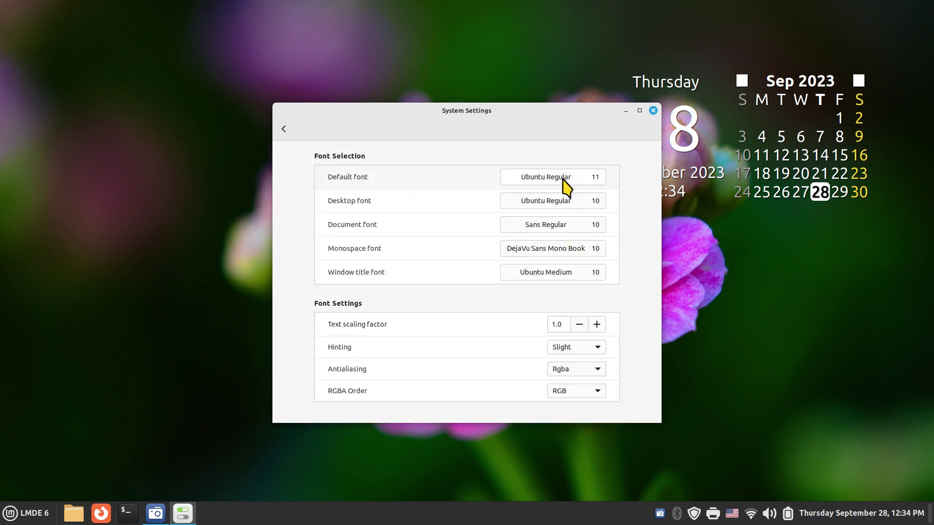
{"action": "left_click", "coordinate": [563, 184]}
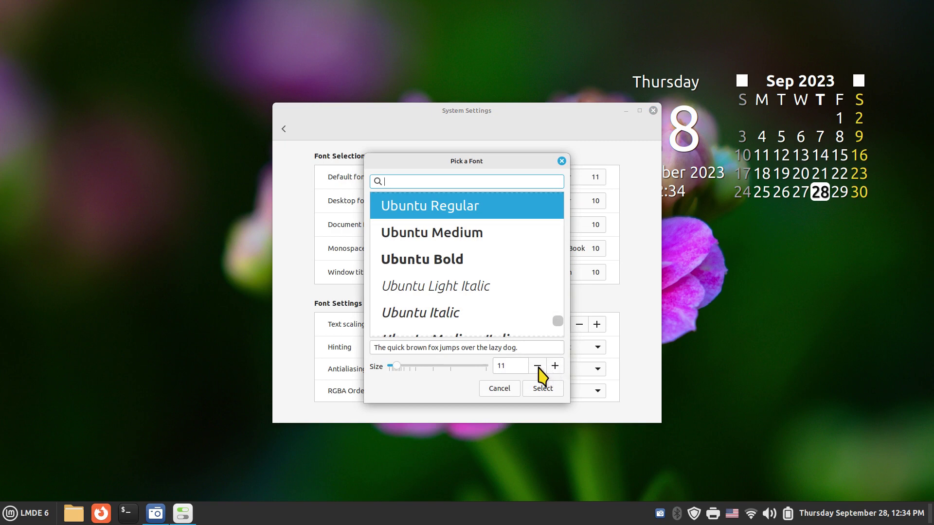
{"action": "left_click", "coordinate": [501, 389]}
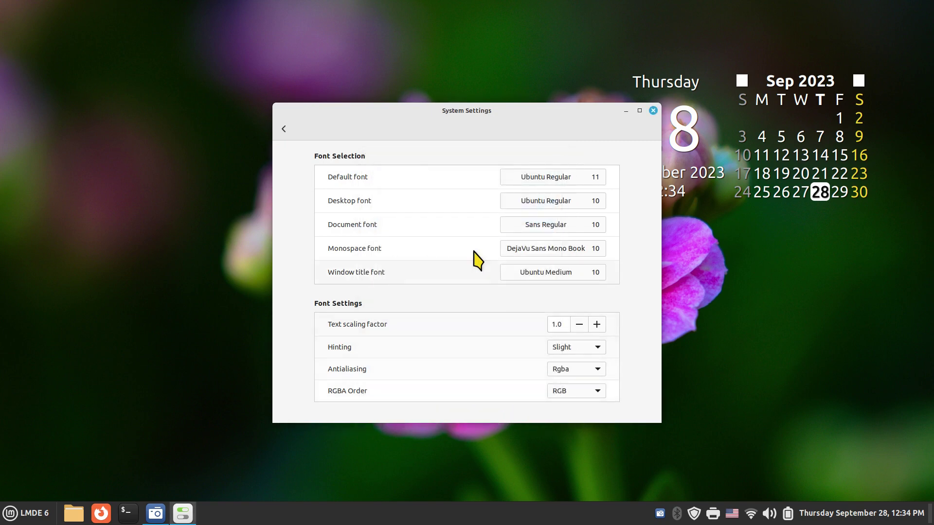
{"action": "left_click", "coordinate": [284, 130]}
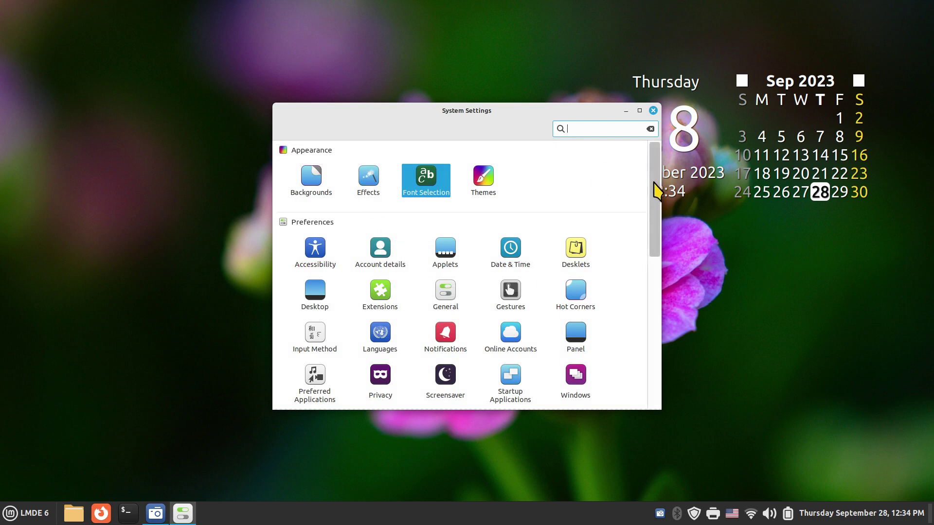
{"action": "left_click_drag", "start_coordinate": [658, 183], "coordinate": [660, 226]}
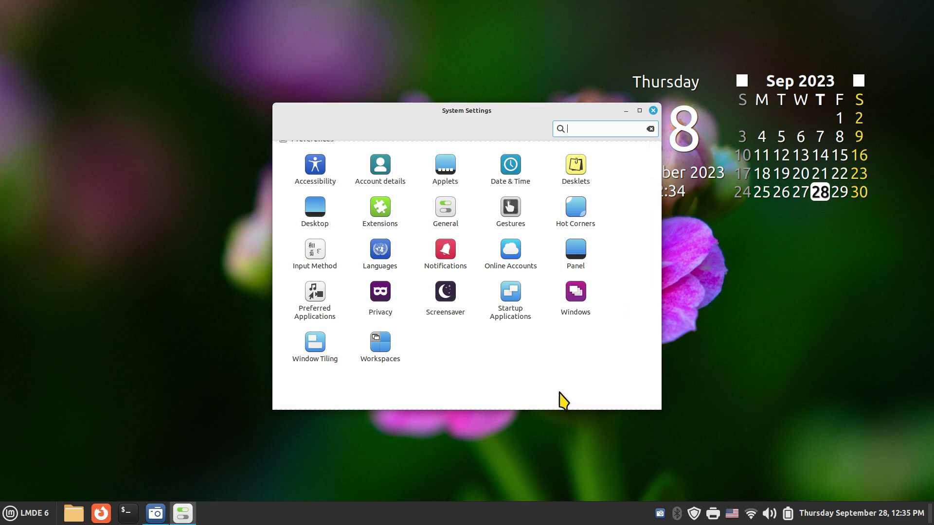
Disable the timer for logging out or shutting down in the General settings and close System Settings
{"action": "left_click", "coordinate": [443, 214]}
{"action": "left_click", "coordinate": [593, 222]}
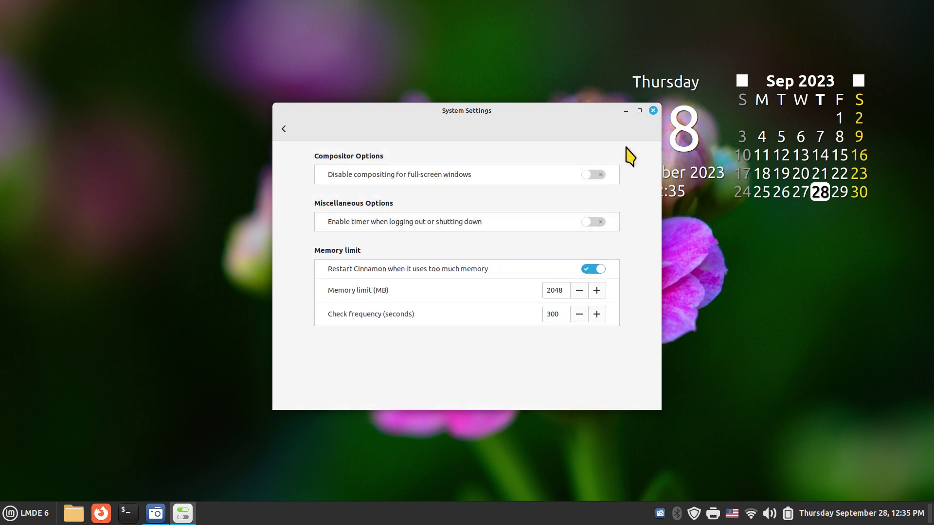
{"action": "left_click", "coordinate": [653, 111]}
Bring up the shutdown dialog twice to examine it without the countdown timer, dismissing it each time
{"action": "left_click", "coordinate": [15, 512]}
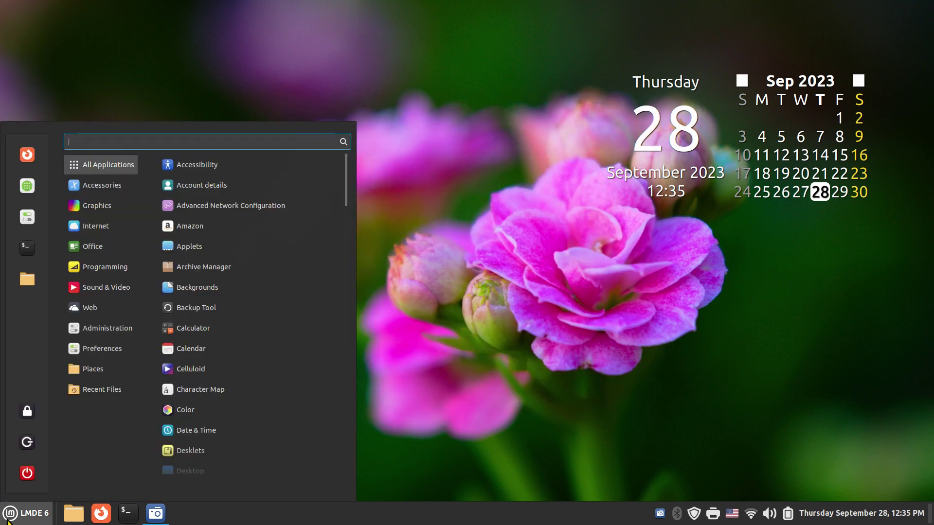
{"action": "left_click", "coordinate": [25, 469]}
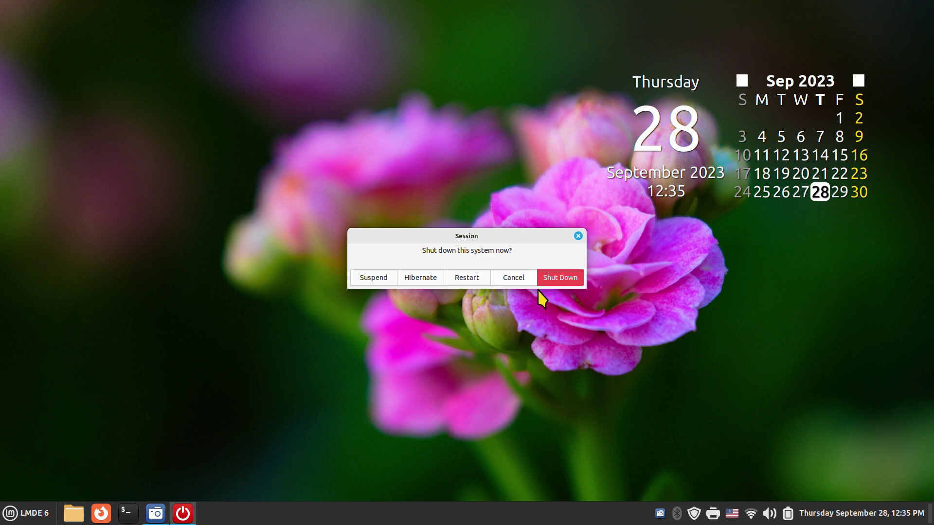
{"action": "left_click", "coordinate": [578, 236]}
{"action": "left_click", "coordinate": [22, 517]}
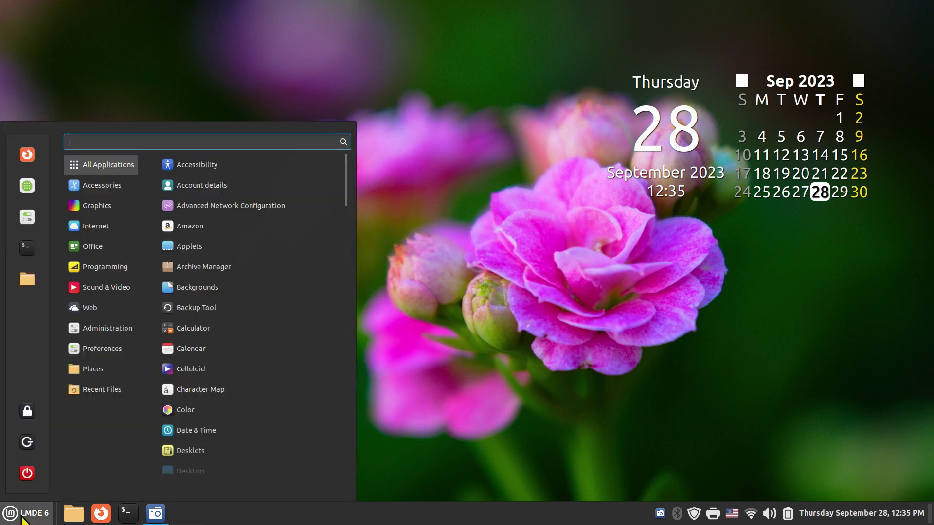
{"action": "left_click", "coordinate": [25, 472]}
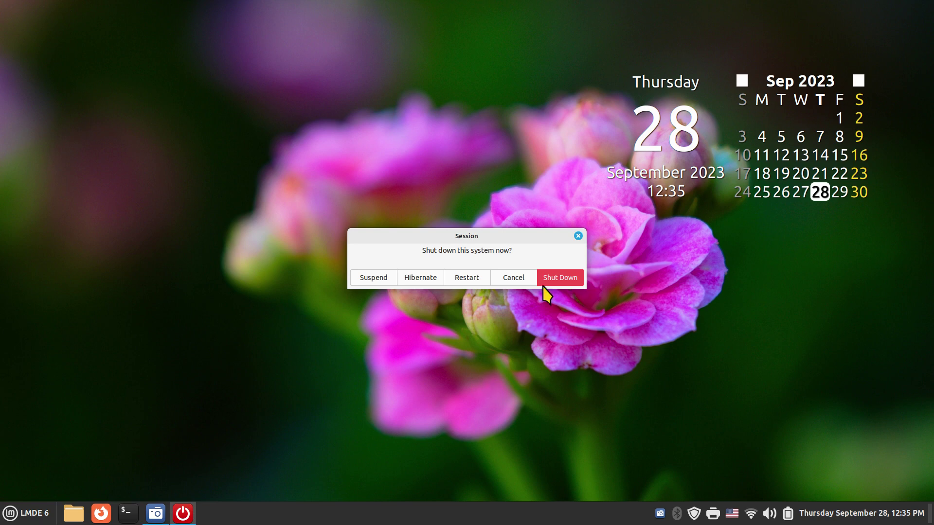
{"action": "left_click", "coordinate": [577, 236]}
Enable the logout and shutdown timer in the General settings with a 32-second delay, and close System Settings
{"action": "right_click", "coordinate": [419, 519]}
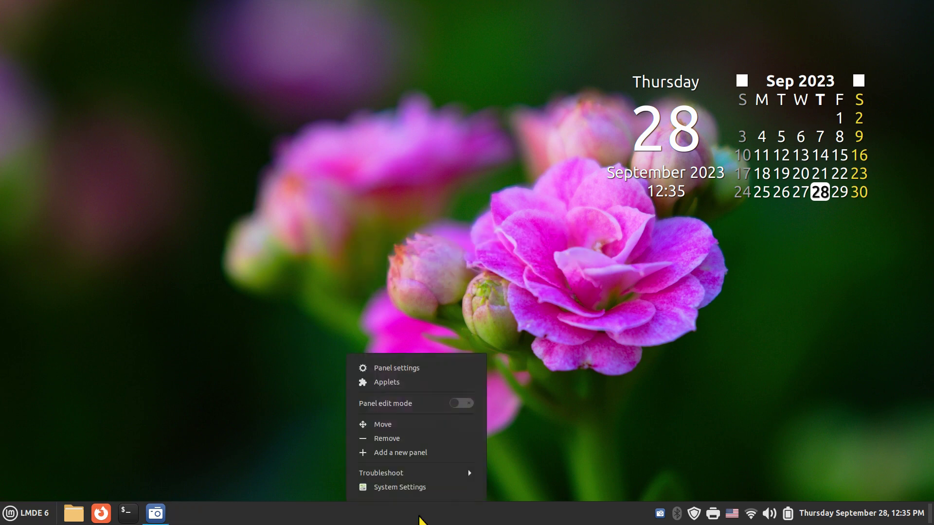
{"action": "left_click", "coordinate": [426, 488]}
{"action": "left_click", "coordinate": [452, 299]}
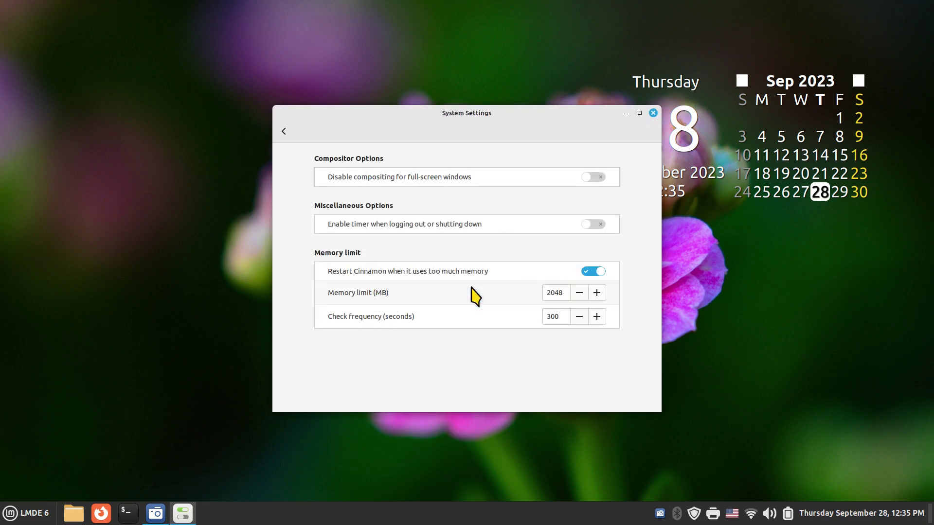
{"action": "left_click", "coordinate": [594, 225]}
{"action": "left_click_drag", "start_coordinate": [558, 247], "coordinate": [546, 246]}
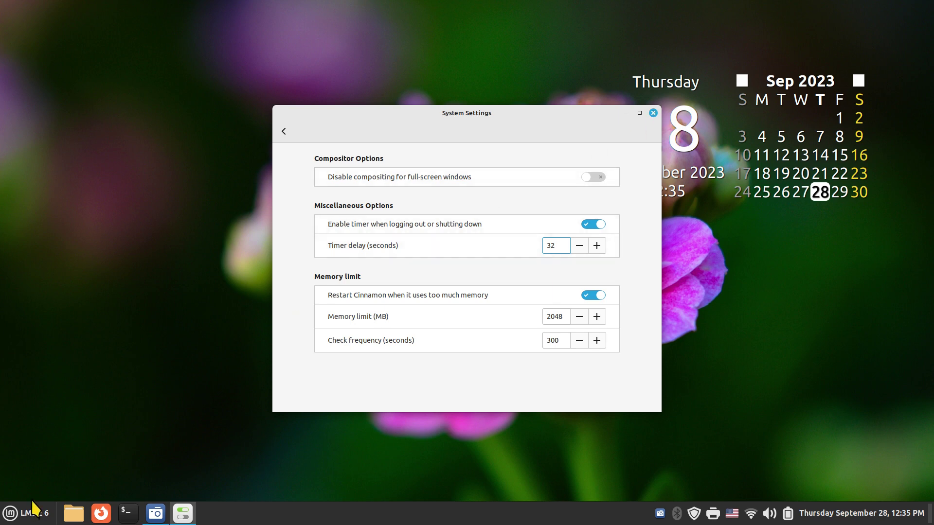
{"action": "left_click", "coordinate": [653, 113]}
Bring up the shutdown dialog to check its countdown, and dismiss it without shutting down
{"action": "left_click", "coordinate": [7, 514]}
{"action": "left_click", "coordinate": [22, 472]}
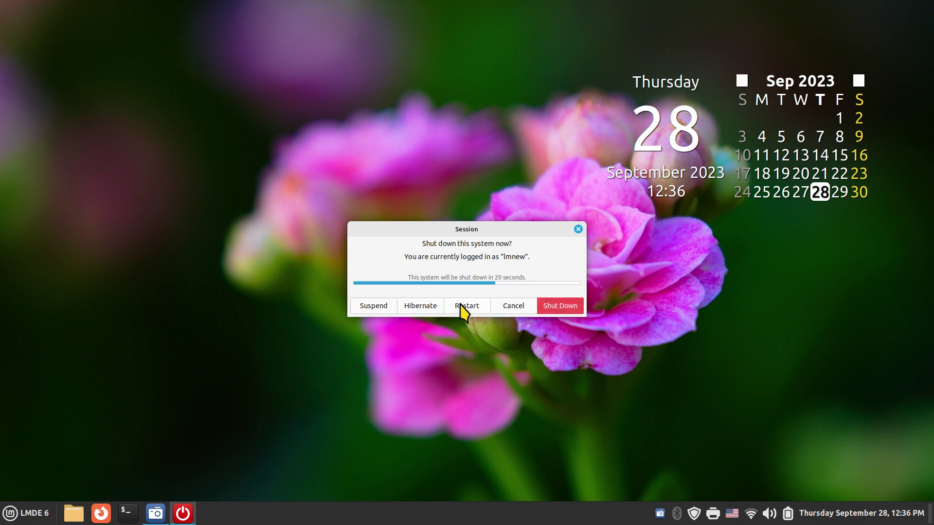
{"action": "left_click", "coordinate": [575, 232]}
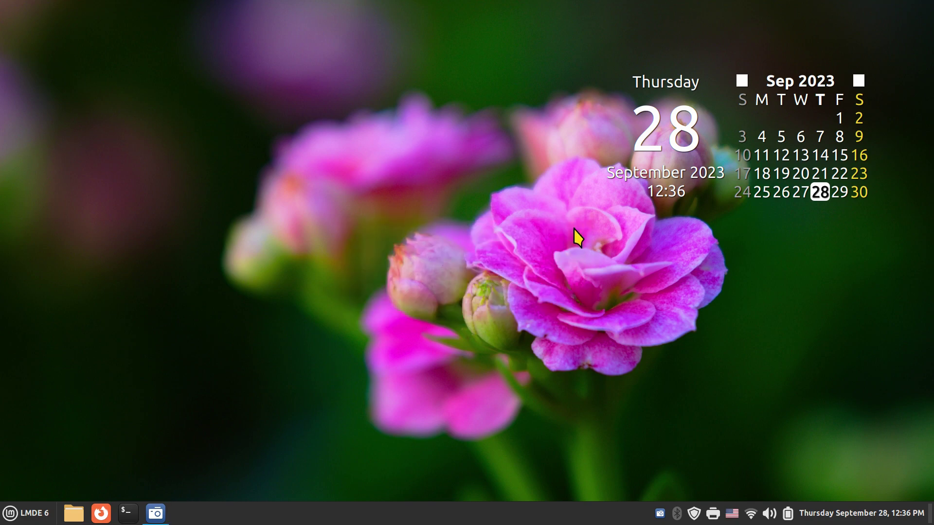
Set the shutdown timer delay to 19 seconds in the General settings and close System Settings
{"action": "right_click", "coordinate": [423, 512]}
{"action": "left_click", "coordinate": [399, 487]}
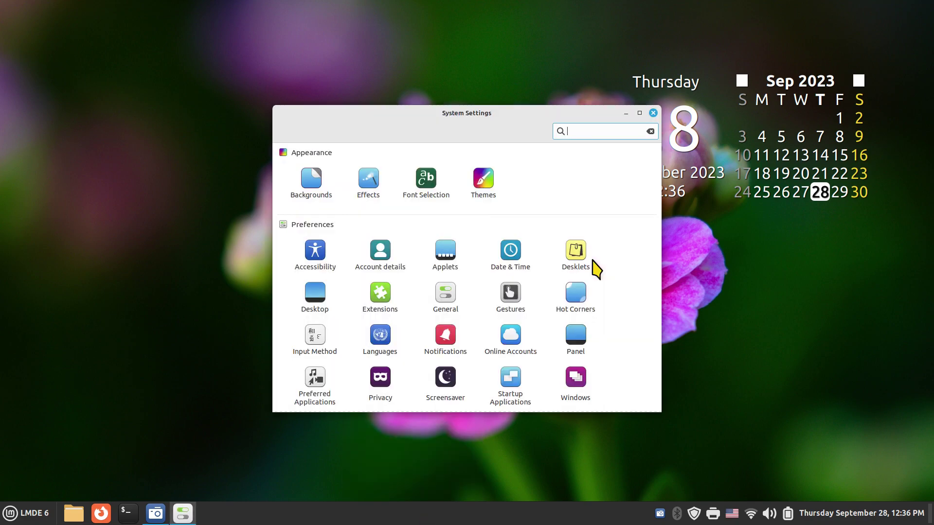
{"action": "left_click", "coordinate": [443, 291]}
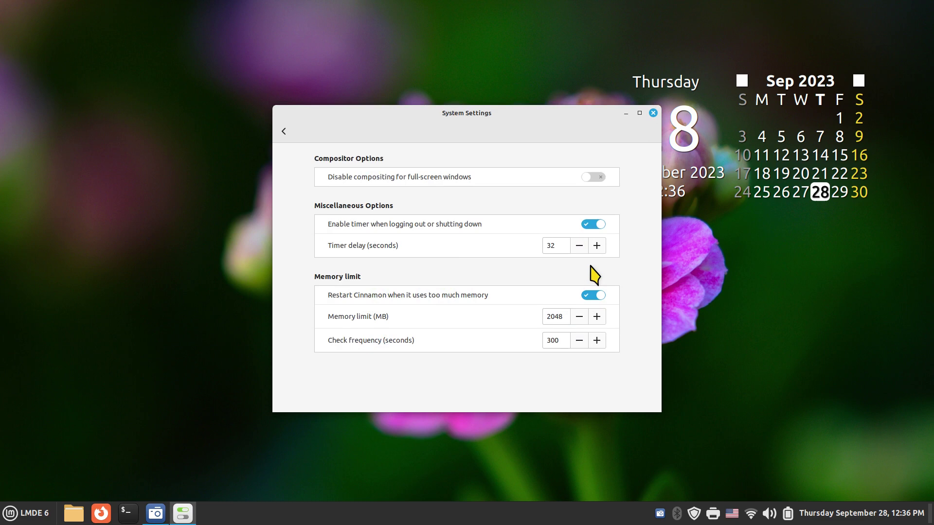
{"action": "double_click", "coordinate": [553, 246]}
{"action": "type", "text": "19"}
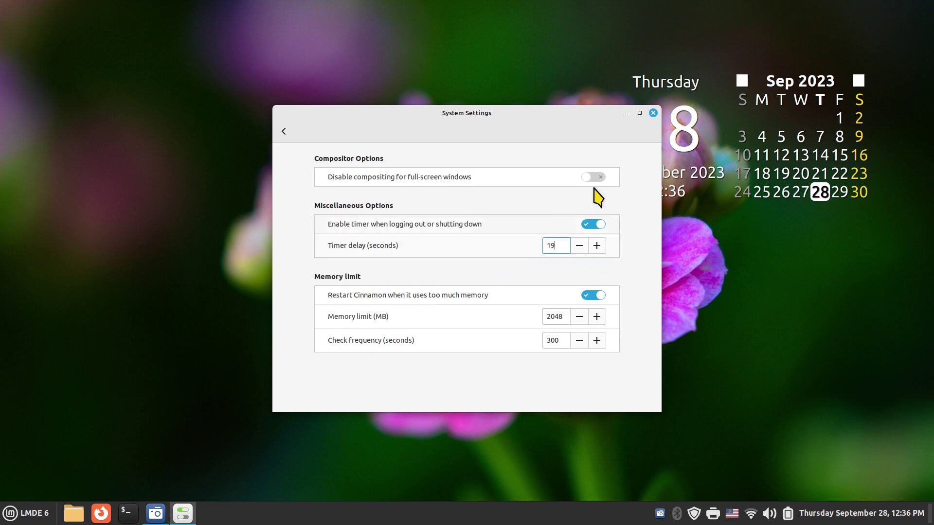
{"action": "left_click", "coordinate": [653, 113]}
Check the countdown with the 19-second delay in the shutdown dialog and dismiss it
{"action": "key", "text": "super"}
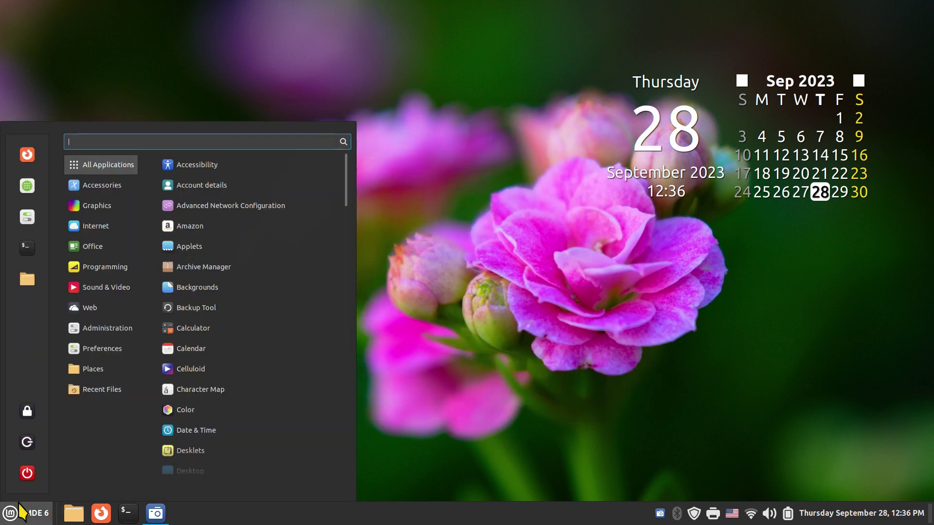
{"action": "left_click", "coordinate": [25, 470]}
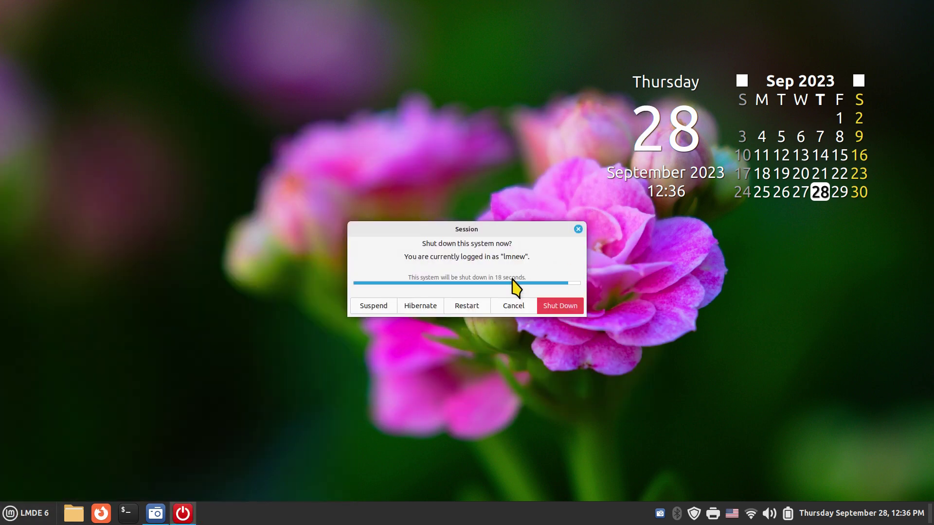
{"action": "left_click", "coordinate": [578, 229]}
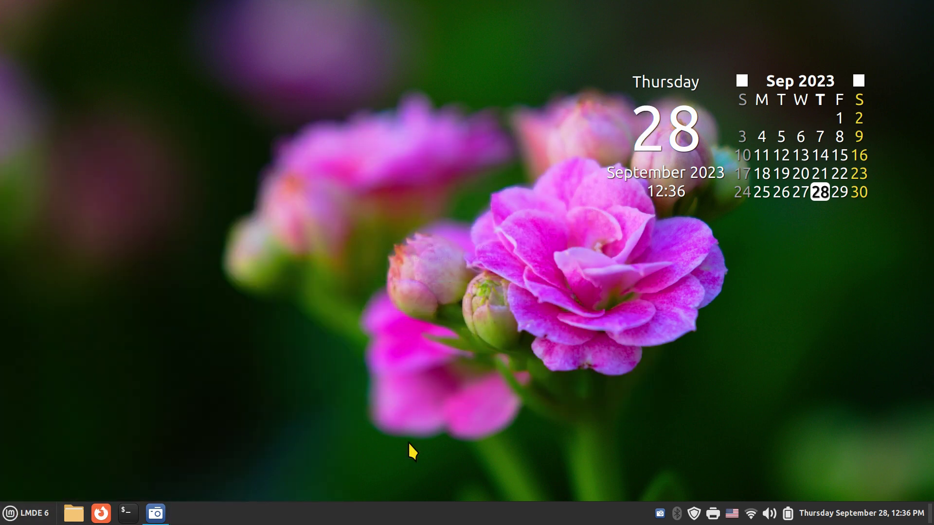